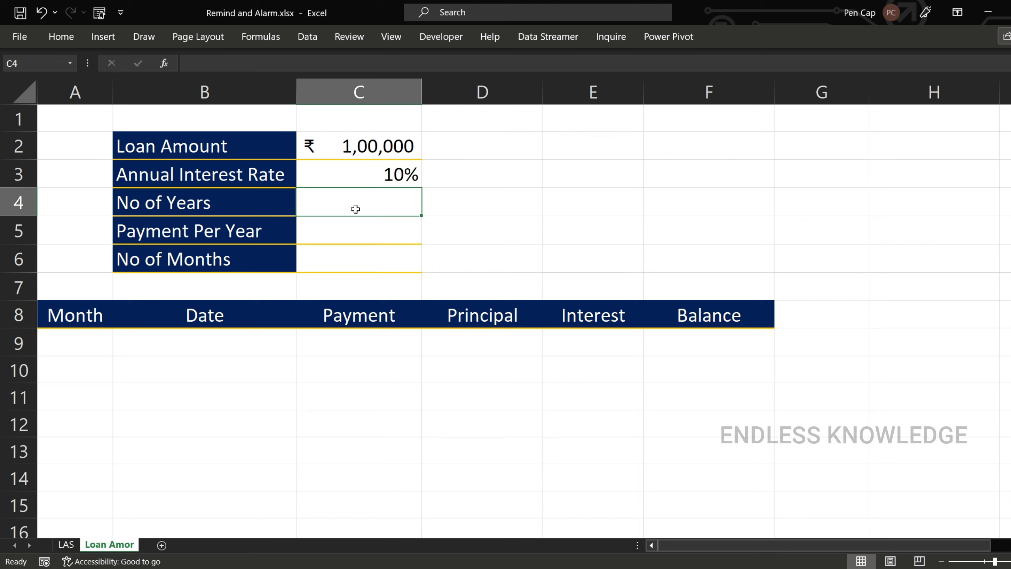
Step: Enter 5 as the number of years and 12 as the payments per year in the loan details
type("5")
key("Return")
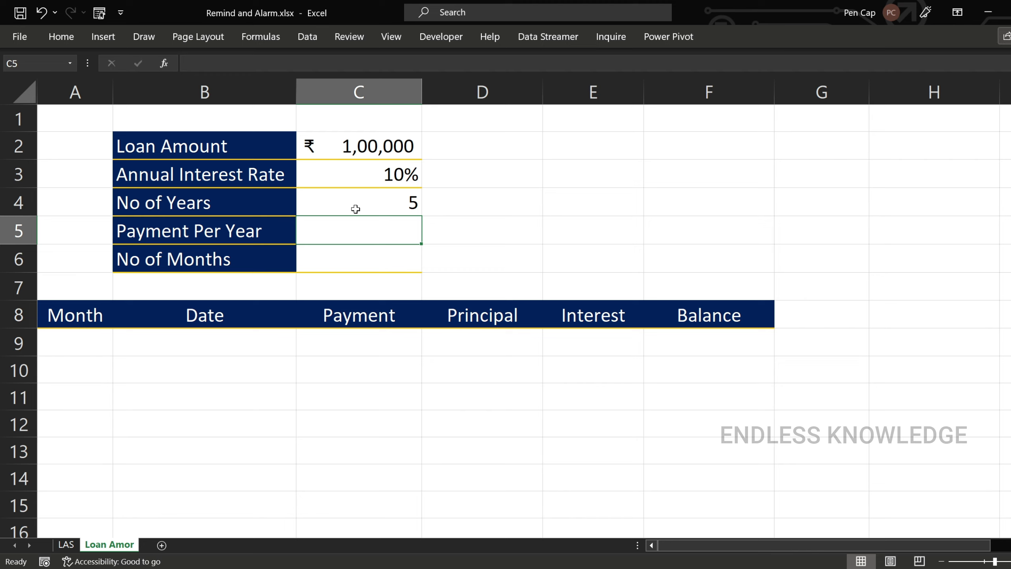
type("12")
key("Return")
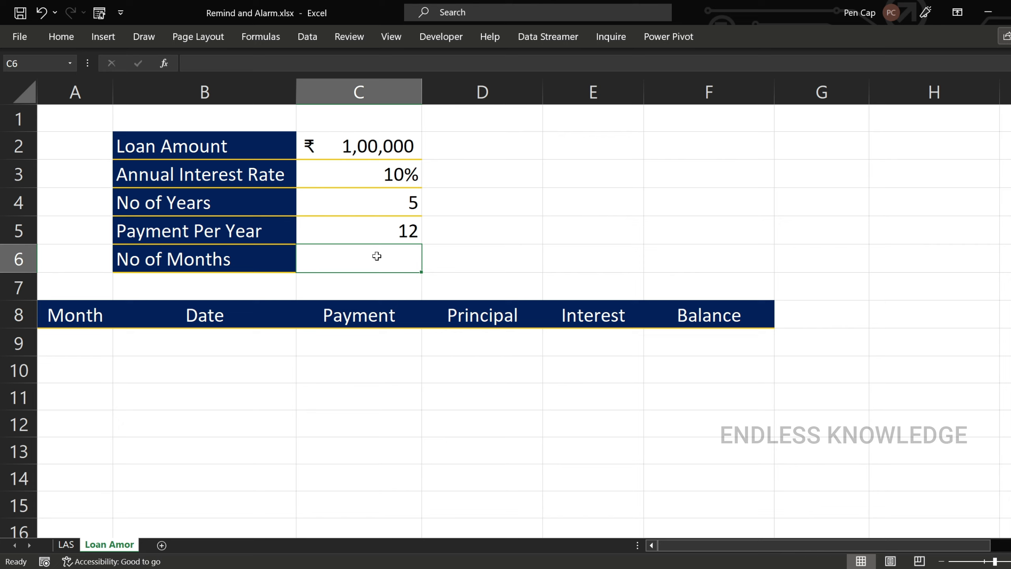
Step: Calculate the number of months in C6 with the formula =C4*C5
type("=")
left_click(382, 201)
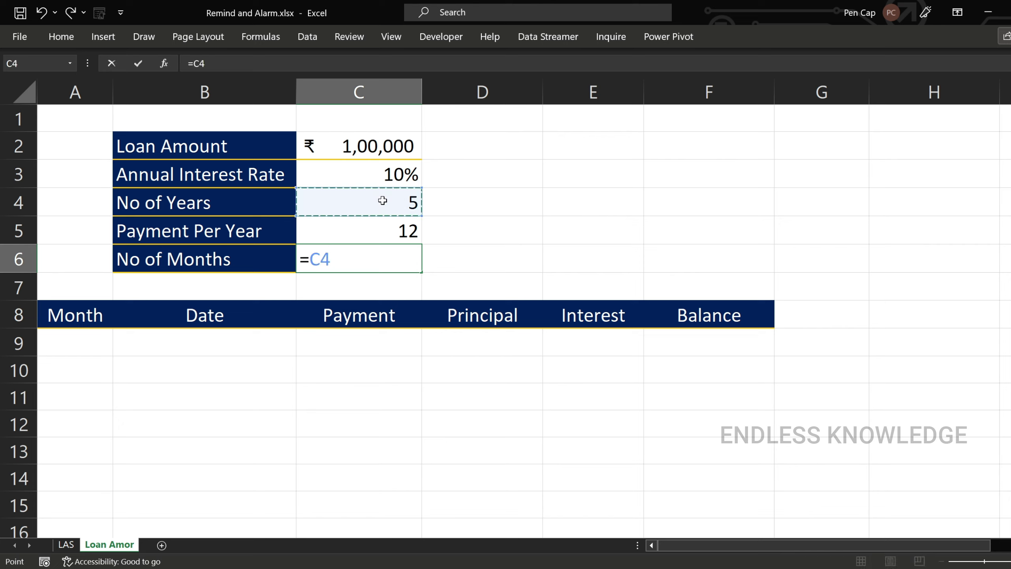
type("*")
left_click(388, 236)
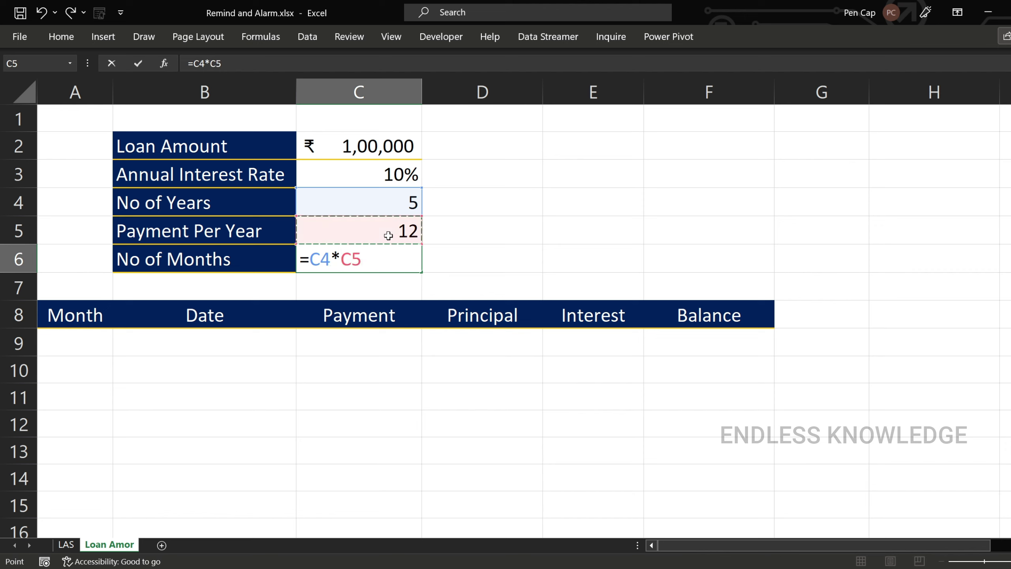
key("Return")
left_click(384, 262)
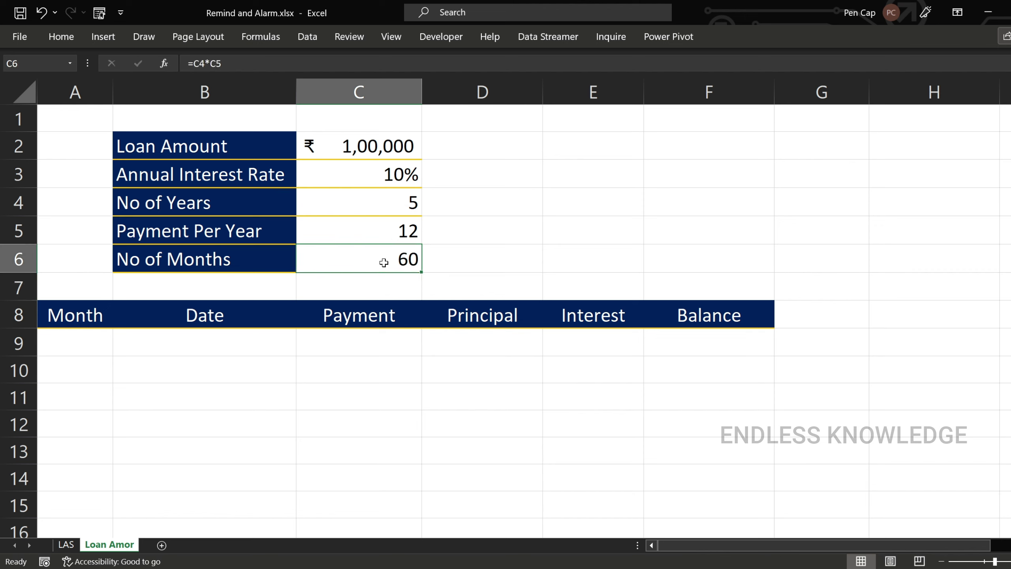
left_click_drag(205, 233, 375, 251)
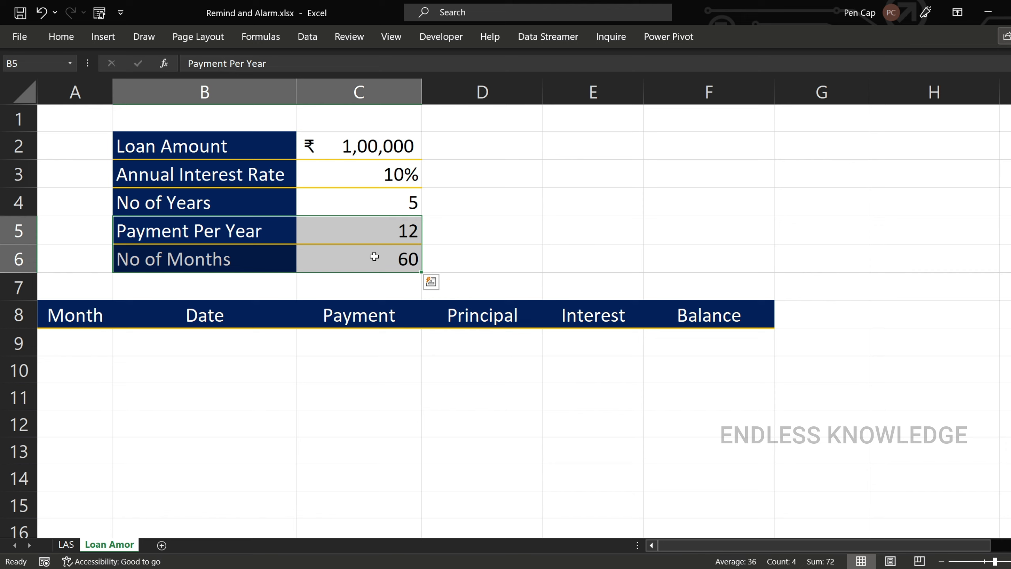
left_click(374, 256)
left_click_drag(372, 237, 370, 253)
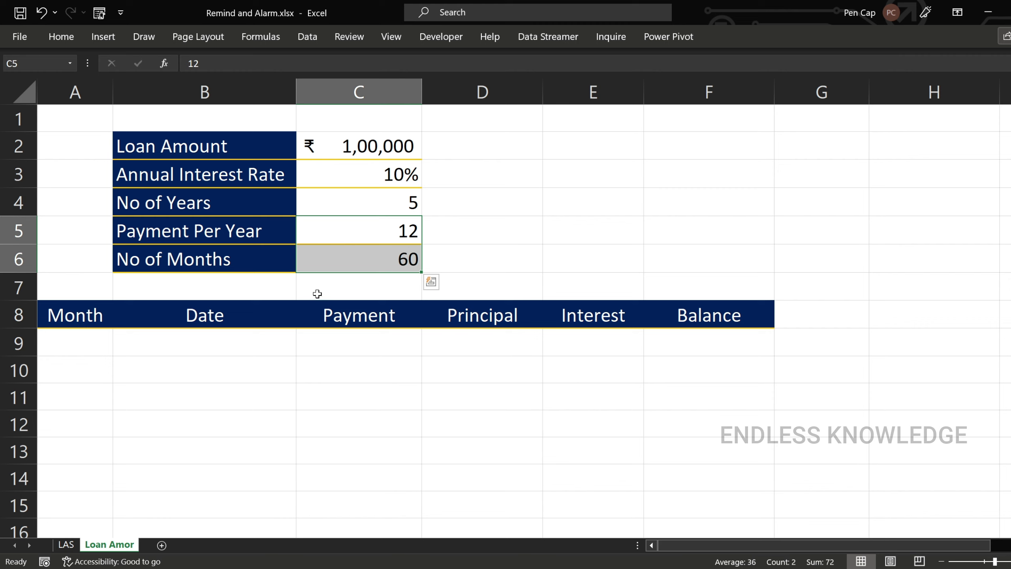
key("ctrl+z")
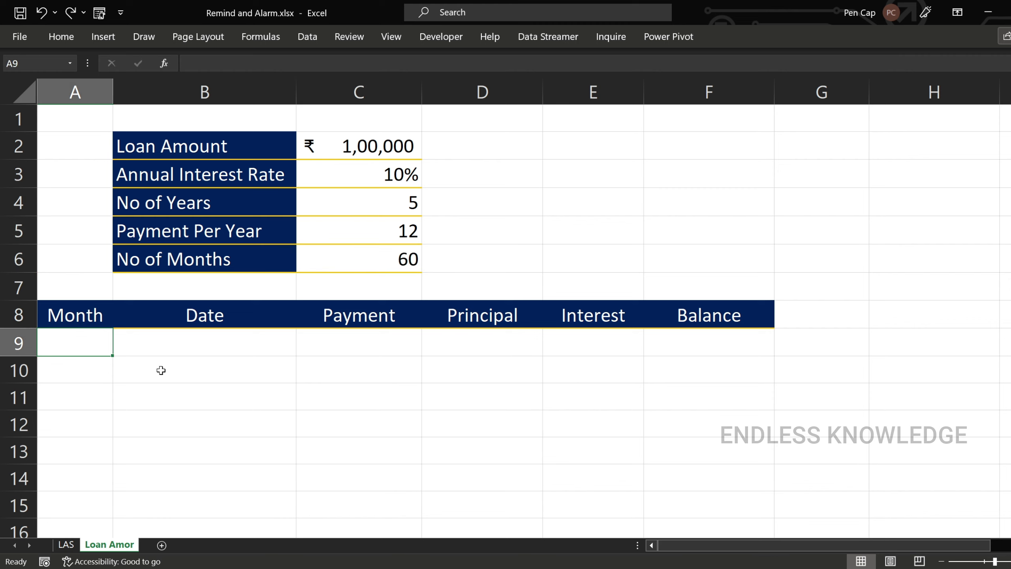
Step: Enter 1 as the first month number in A9, directly below the Month header
type("1")
key("Return")
left_click(106, 344)
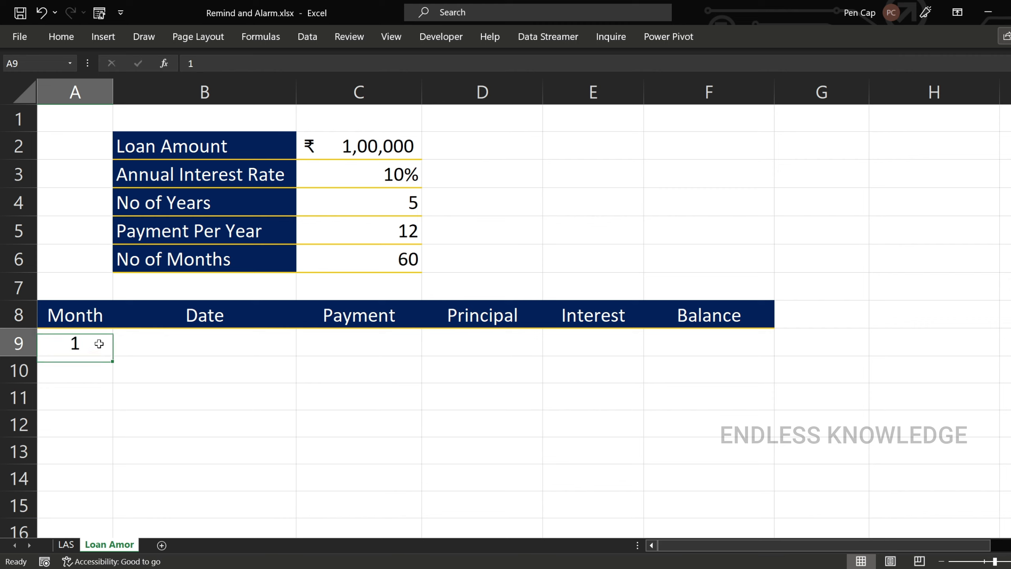
mouse_move(111, 358)
left_mouse_down()
mouse_move(116, 397)
mouse_move(113, 356)
left_mouse_up()
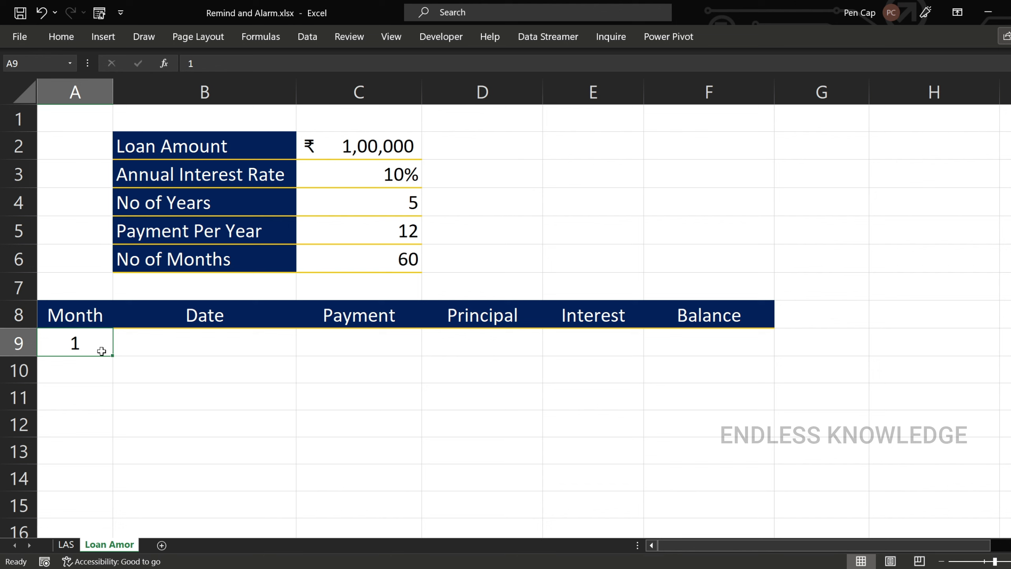
Step: Fill the Month column down from A9 with a linear series in columns, using step value 1 and stop value 60
left_click(64, 40)
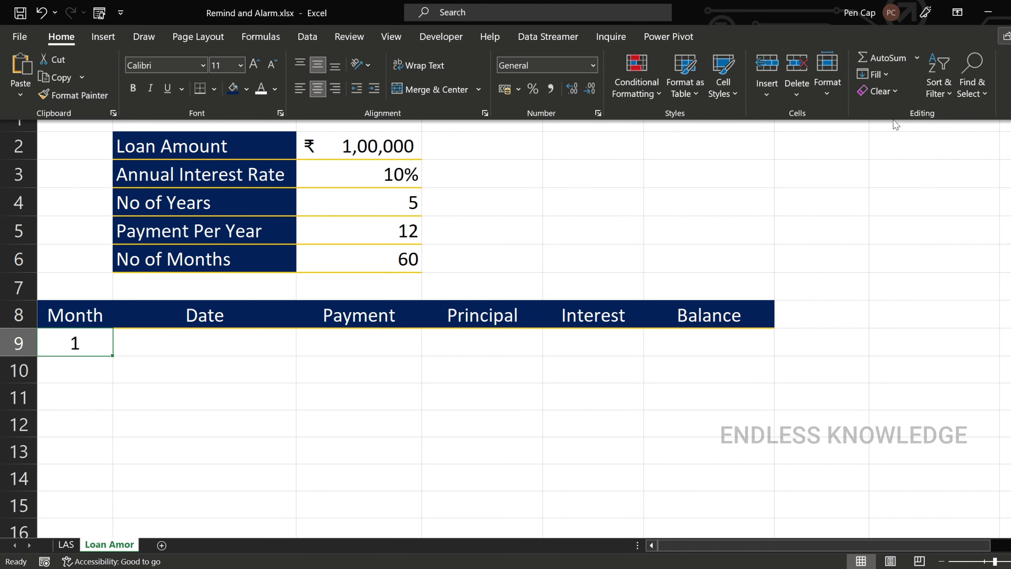
left_click(881, 75)
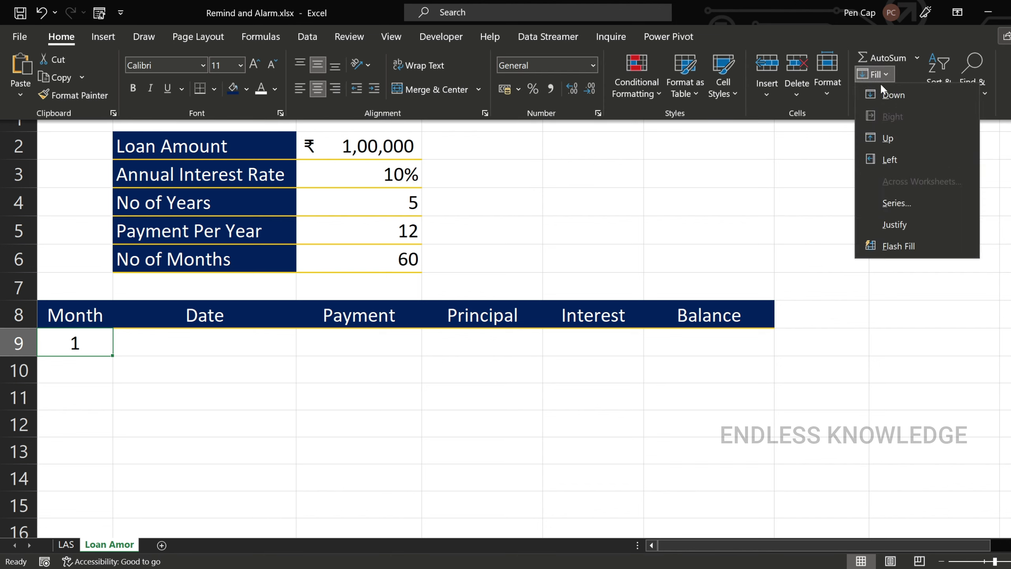
left_click(903, 196)
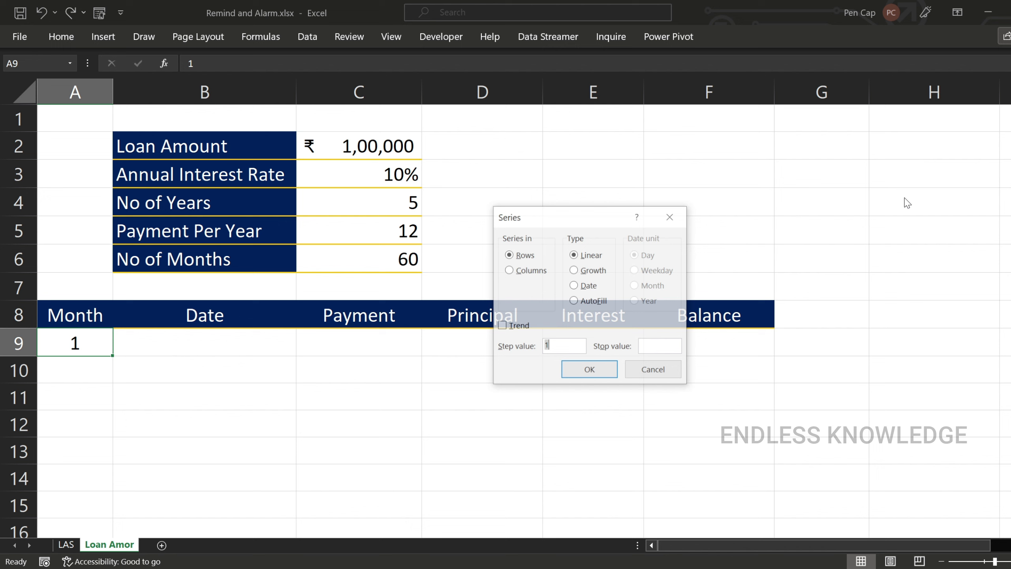
left_click(530, 271)
left_click(580, 344)
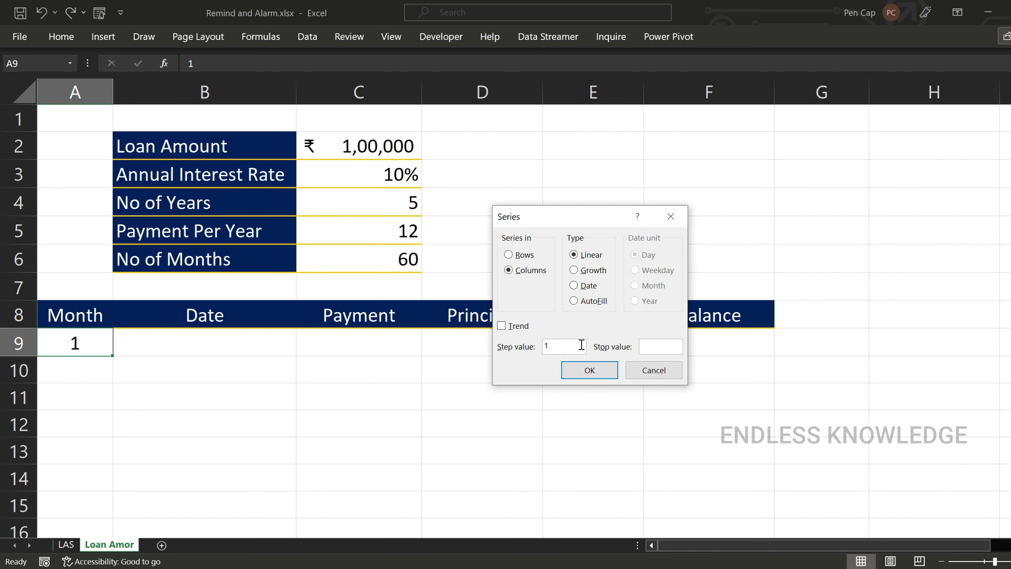
left_click(653, 346)
type("60")
left_click(588, 370)
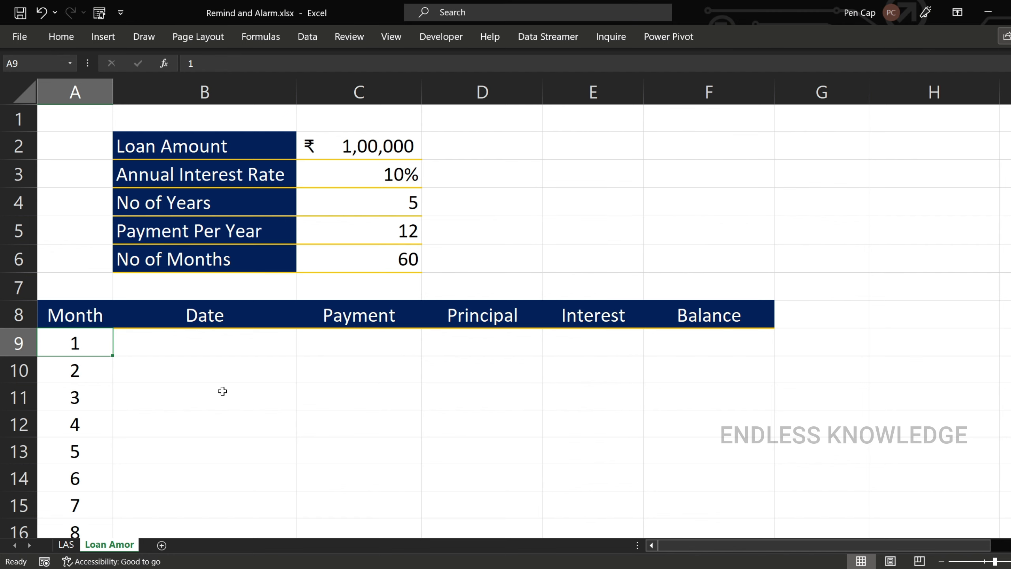
scroll(222, 391, "down", 19)
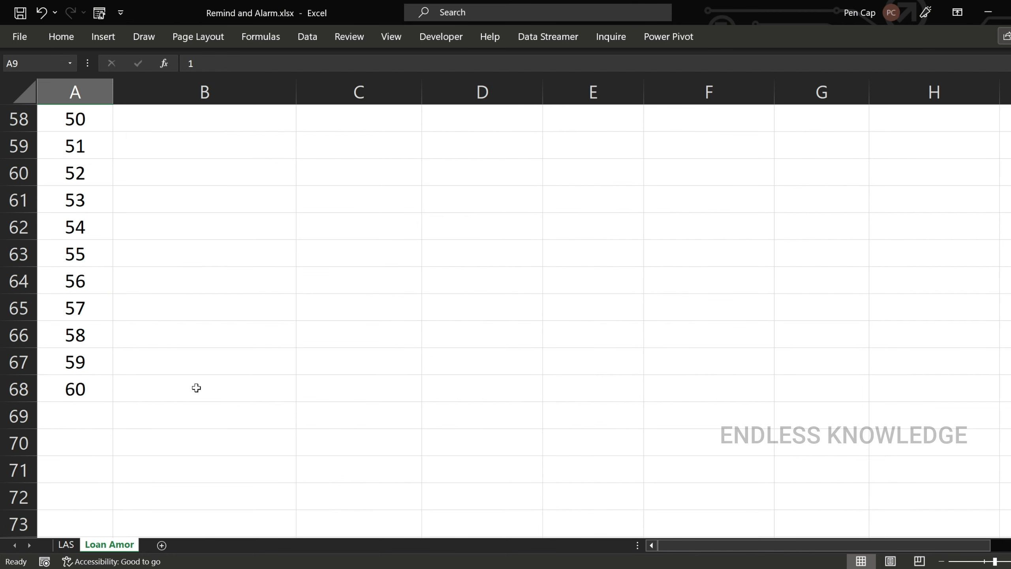
scroll(187, 393, "up", 19)
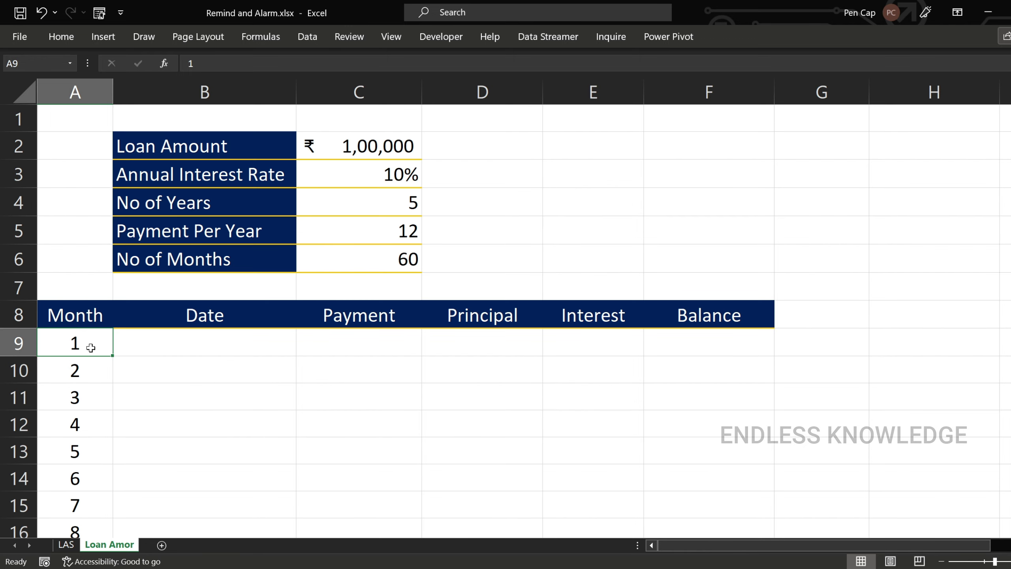
Step: Enter 10-03-2023 as the first payment date in B9
left_click(209, 345)
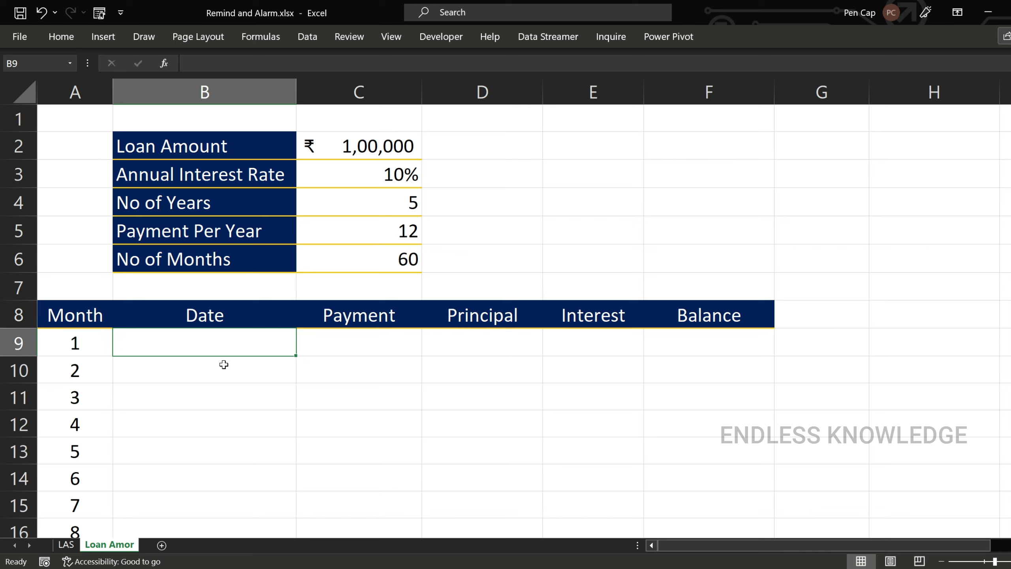
type("10")
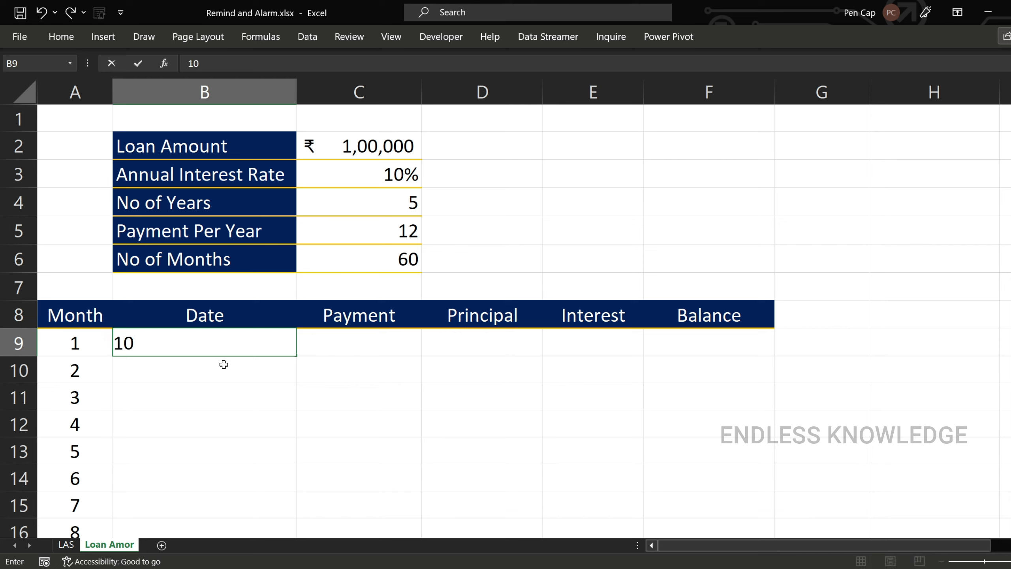
type("-03-2023")
key("Return")
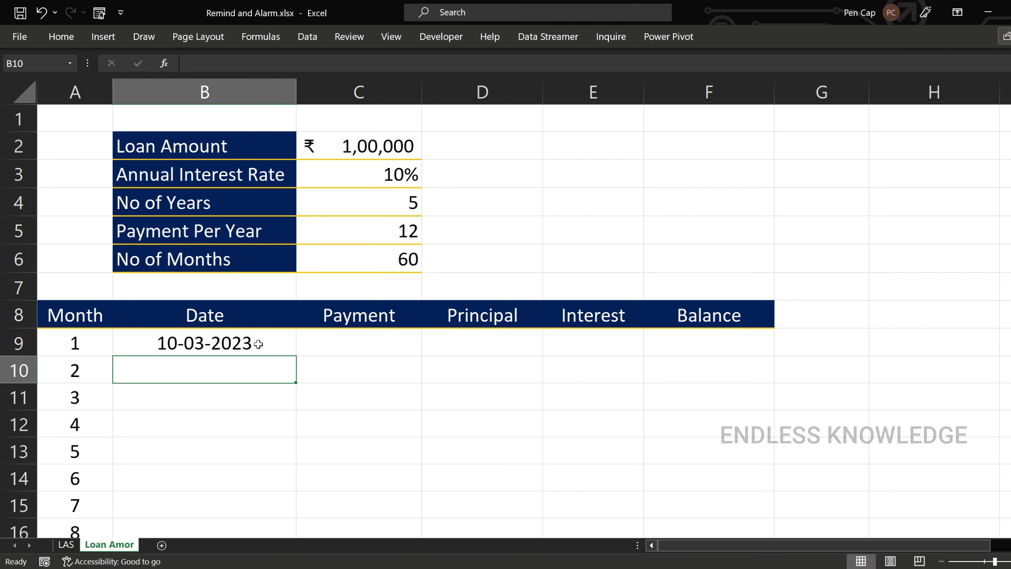
Step: Fill the Date column from B9 down alongside all the month numbers as a date series with the date unit Month
left_click(267, 345)
double_click(297, 357)
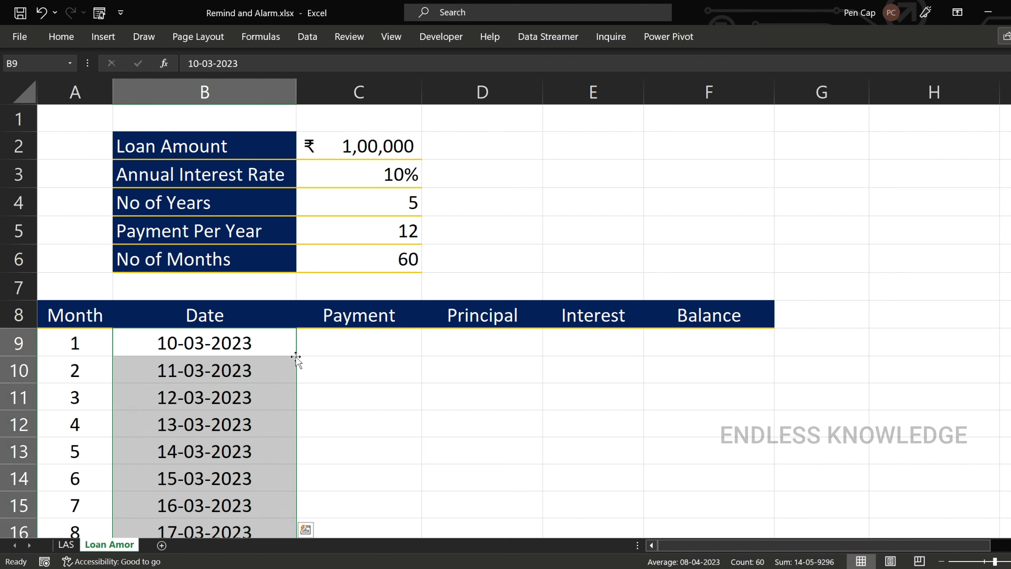
left_click(69, 33)
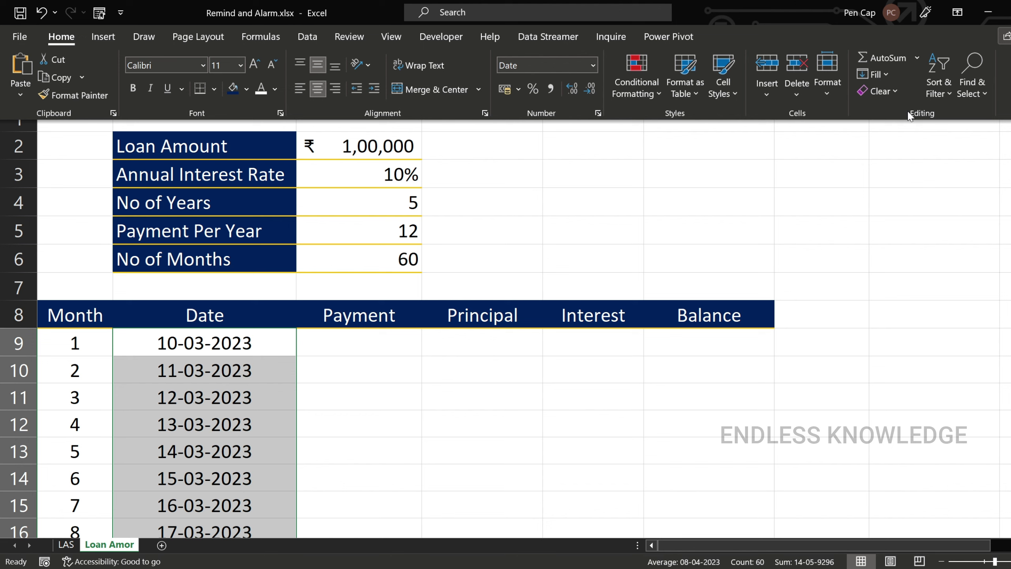
left_click(873, 74)
left_click(890, 201)
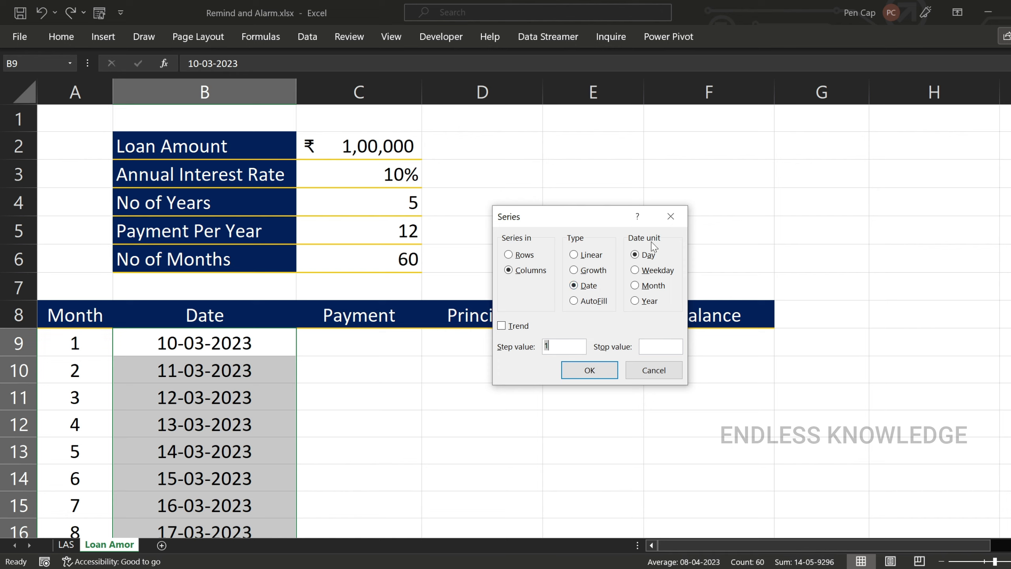
left_click(653, 285)
left_click(600, 367)
Step: Check the monthly payment dates from the first month down to month 60
left_click(203, 368)
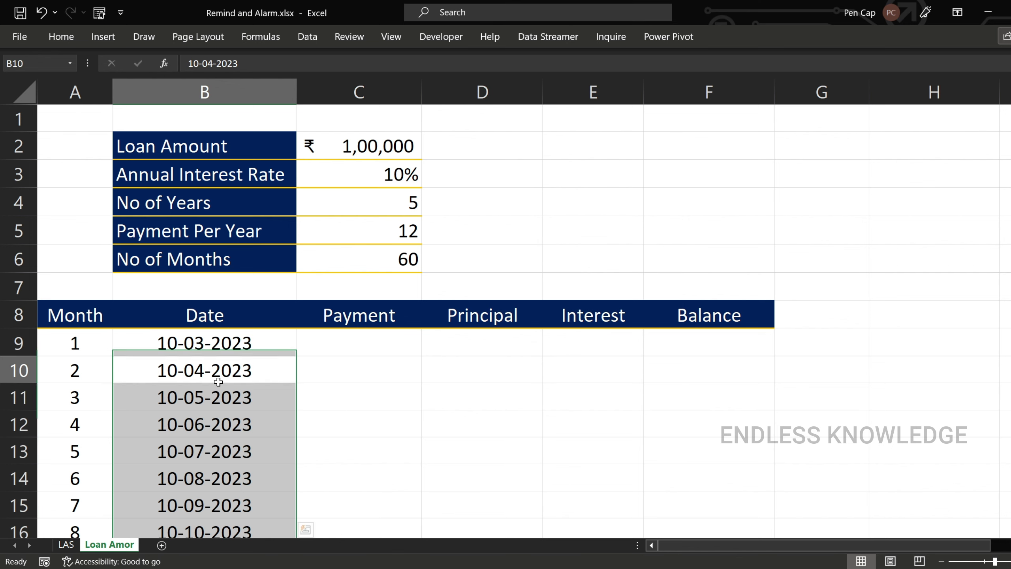
left_click(200, 350)
left_click(184, 371)
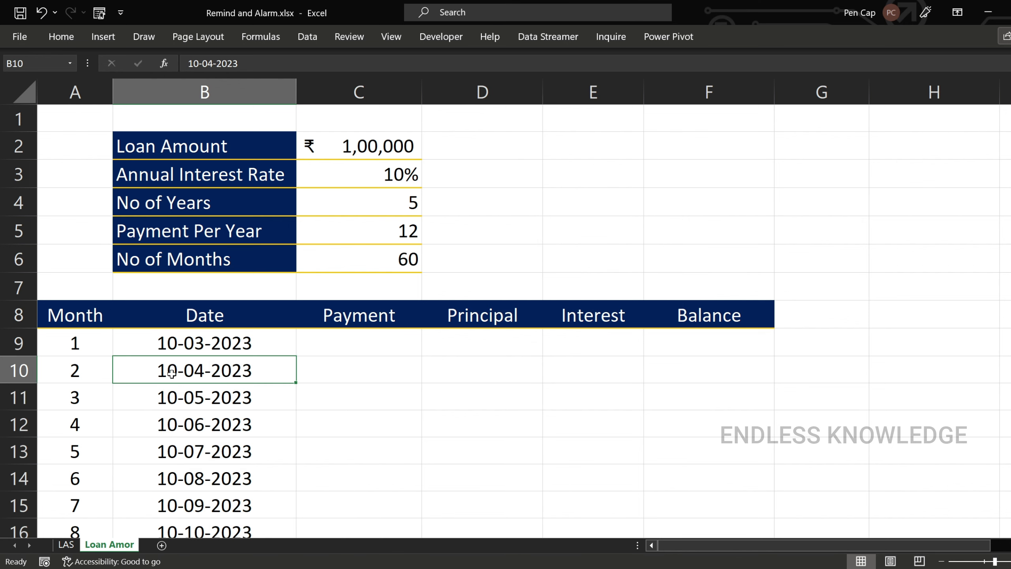
left_click(252, 342)
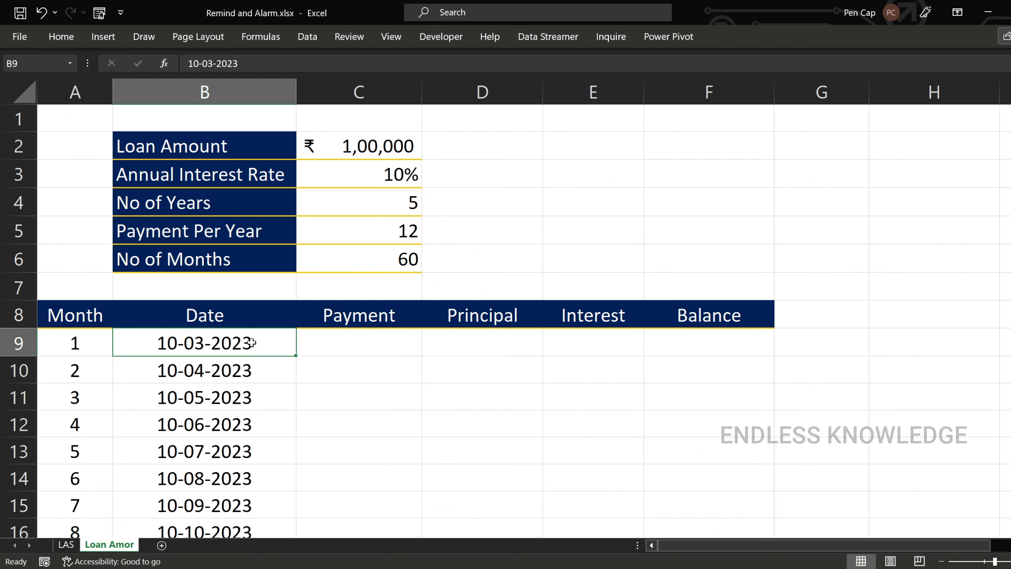
scroll(252, 342, "down", 19)
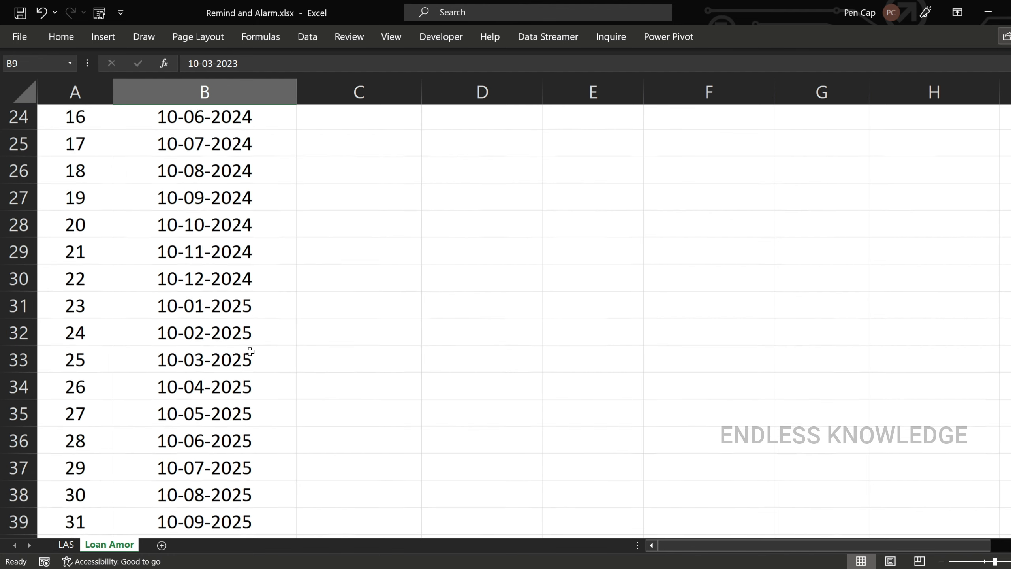
left_click(249, 389)
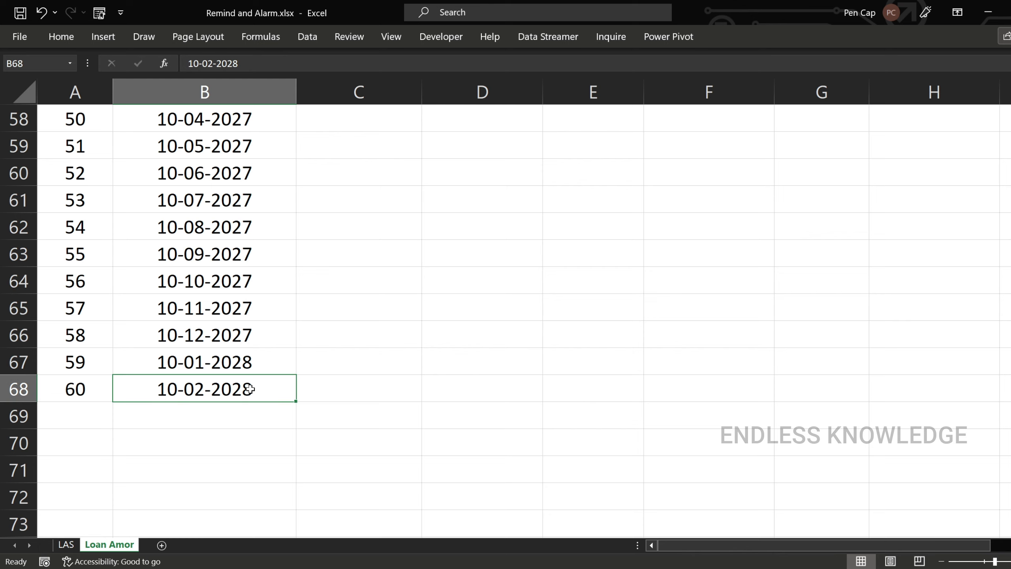
scroll(250, 389, "up", 19)
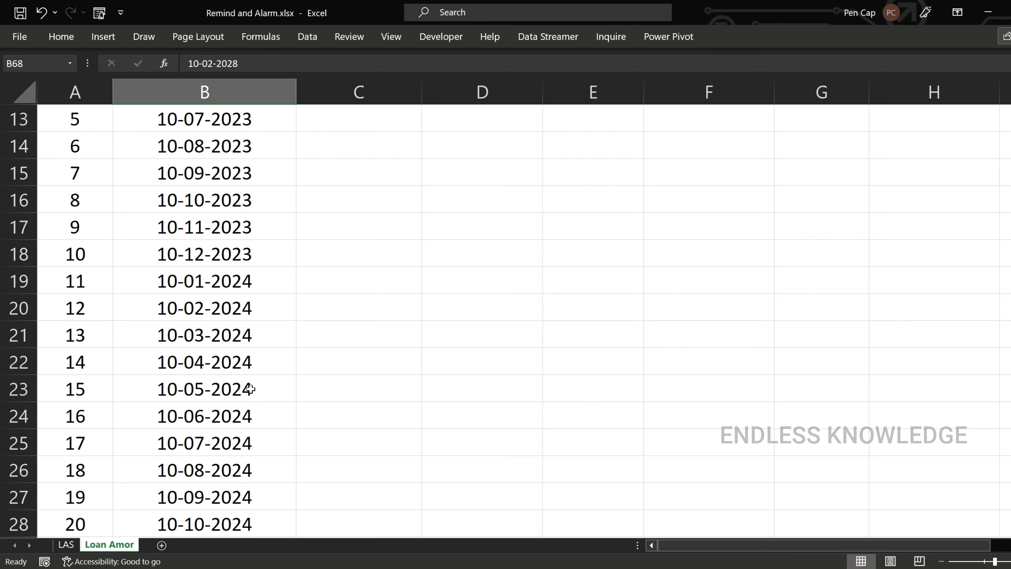
left_click(392, 347)
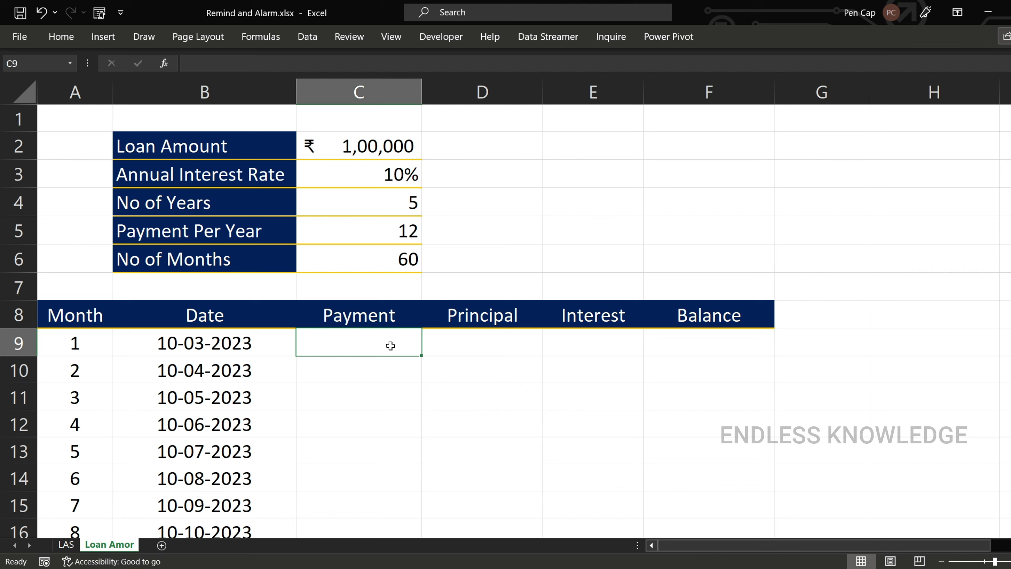
left_click(475, 346)
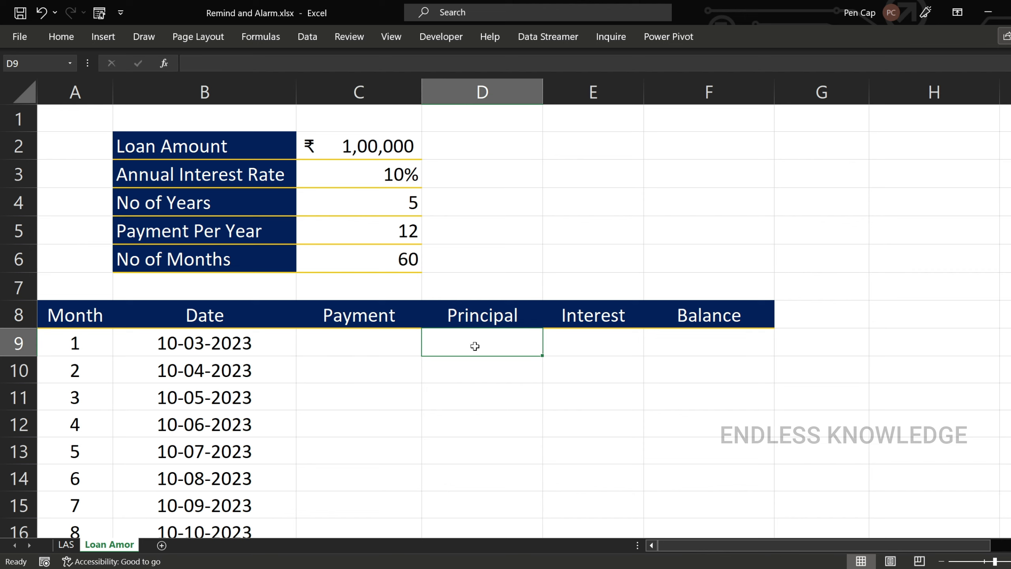
left_click(577, 345)
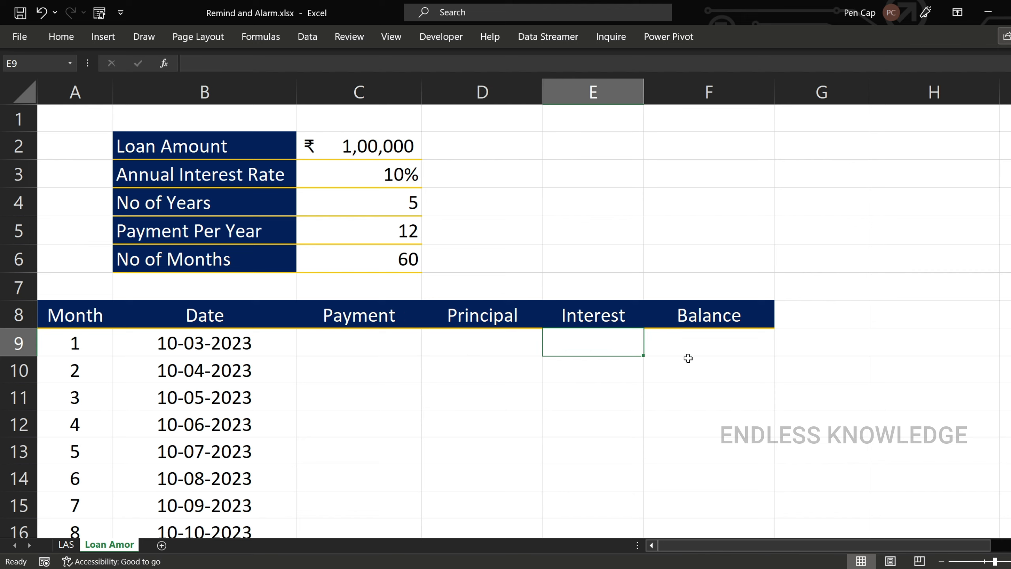
left_click(718, 339)
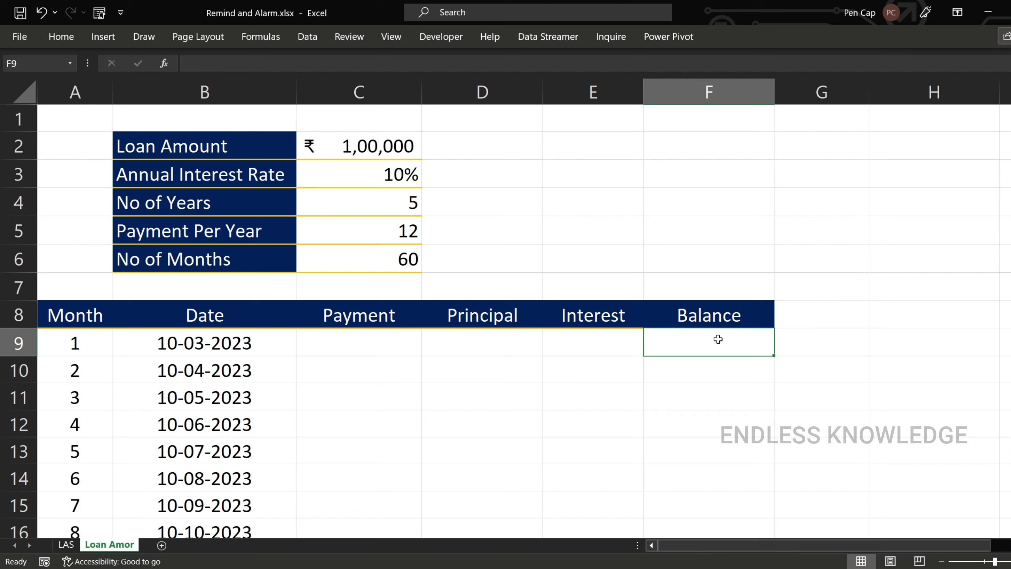
Step: Label the cells above the Payment, Principal and Interest headers in row 7 with PMT, PPMT and IPMT
left_click(376, 287)
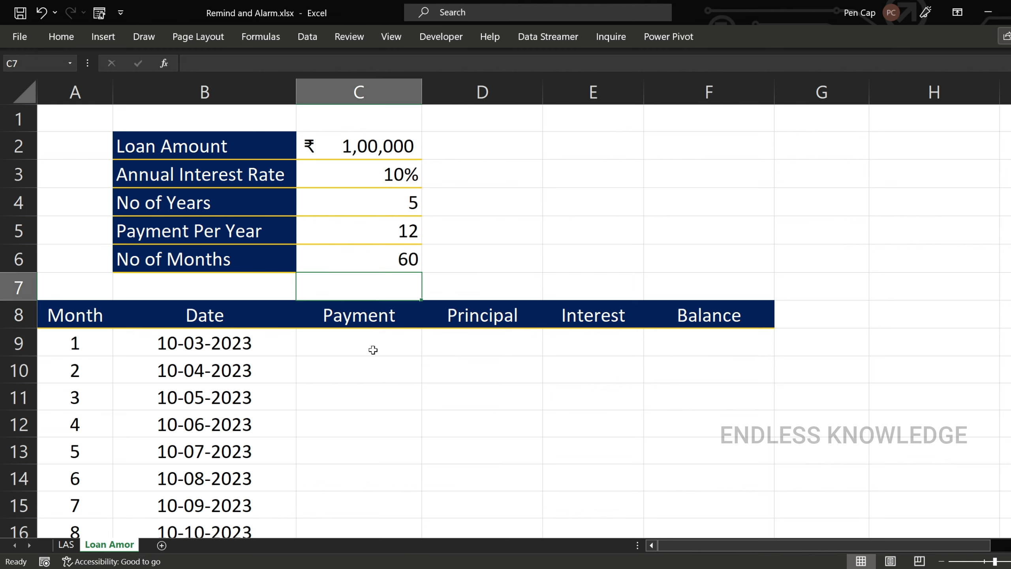
type("PMT")
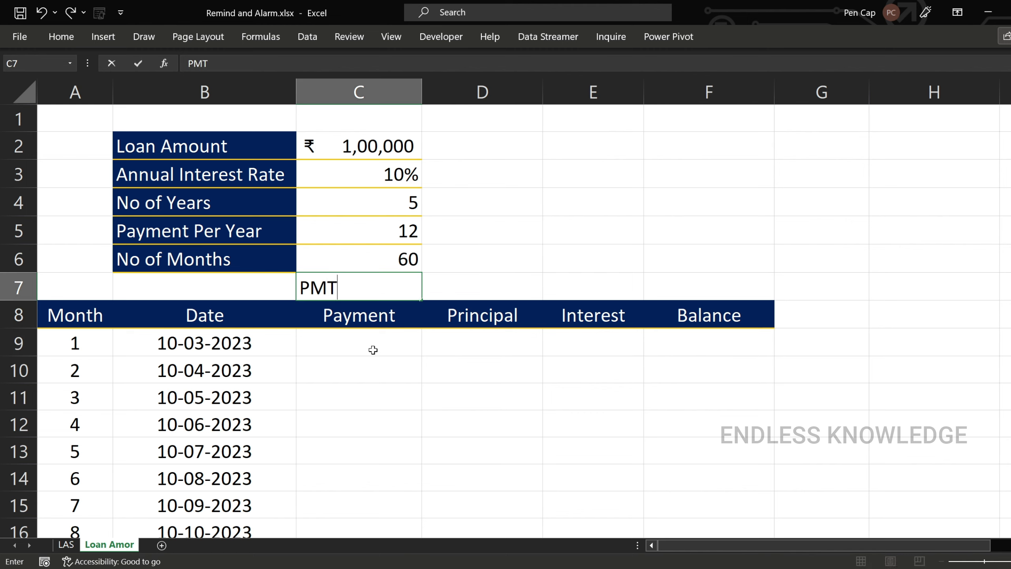
key("Tab")
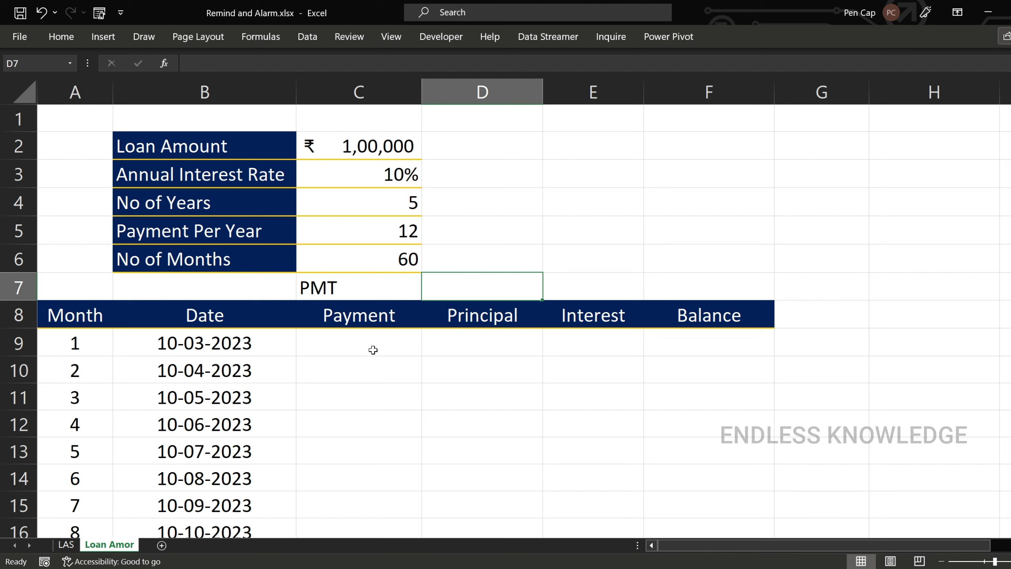
type("PPMT")
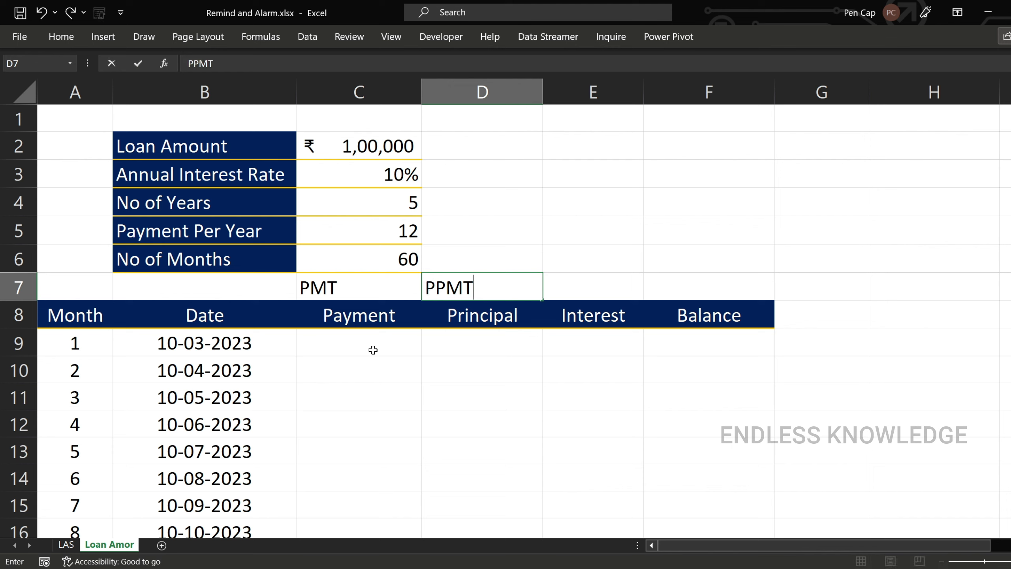
key("Tab")
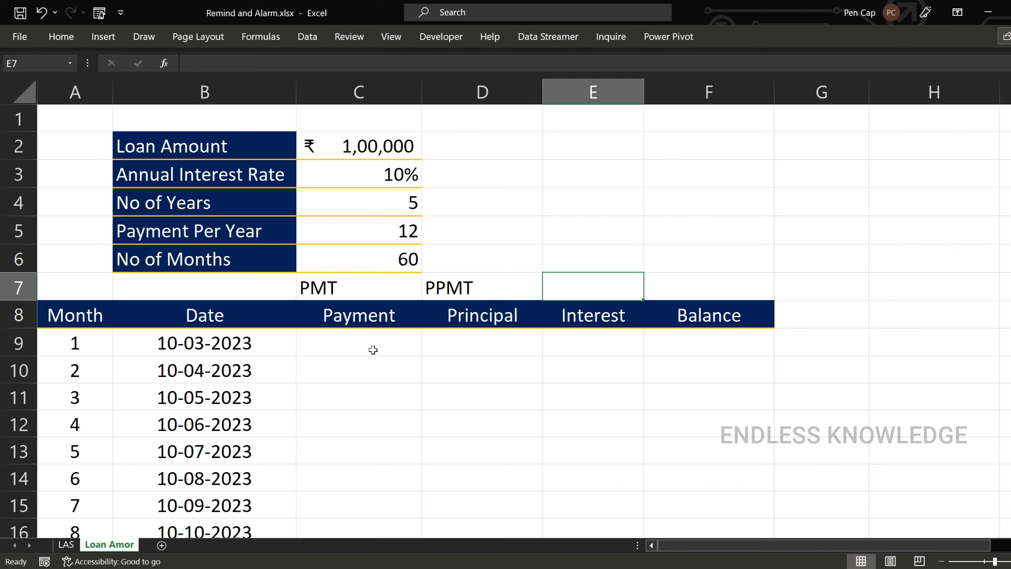
type("I")
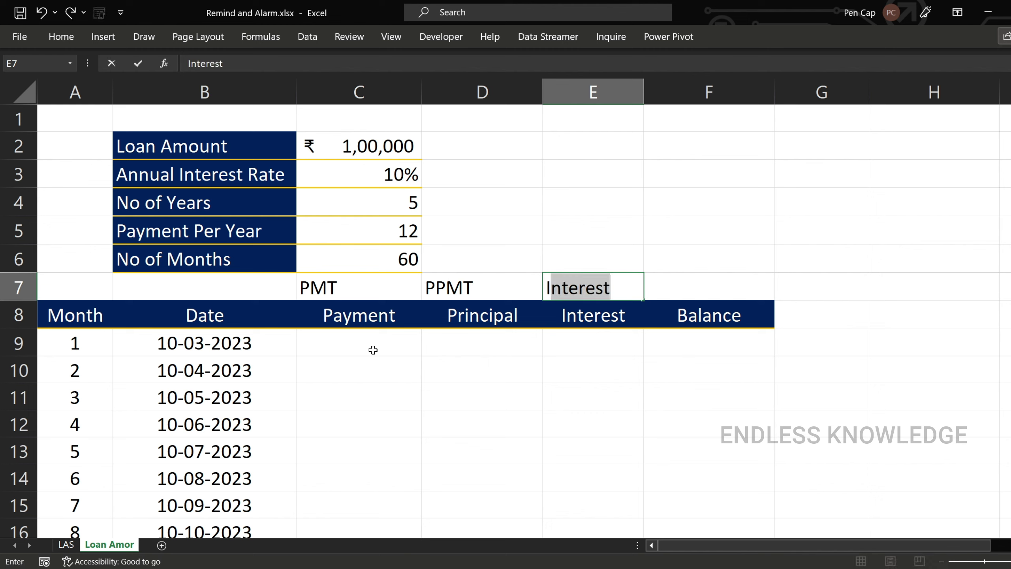
type("PMT")
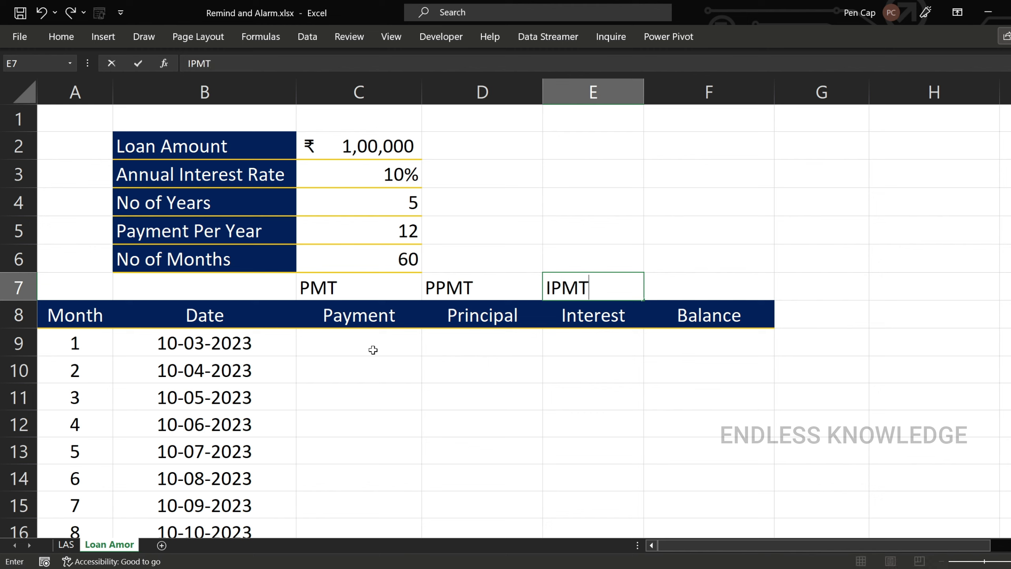
key("Tab")
Step: Start a PMT formula in C9 with the annual interest rate as an absolute reference divided by 12, $C$3/12, as the rate
left_click(373, 349)
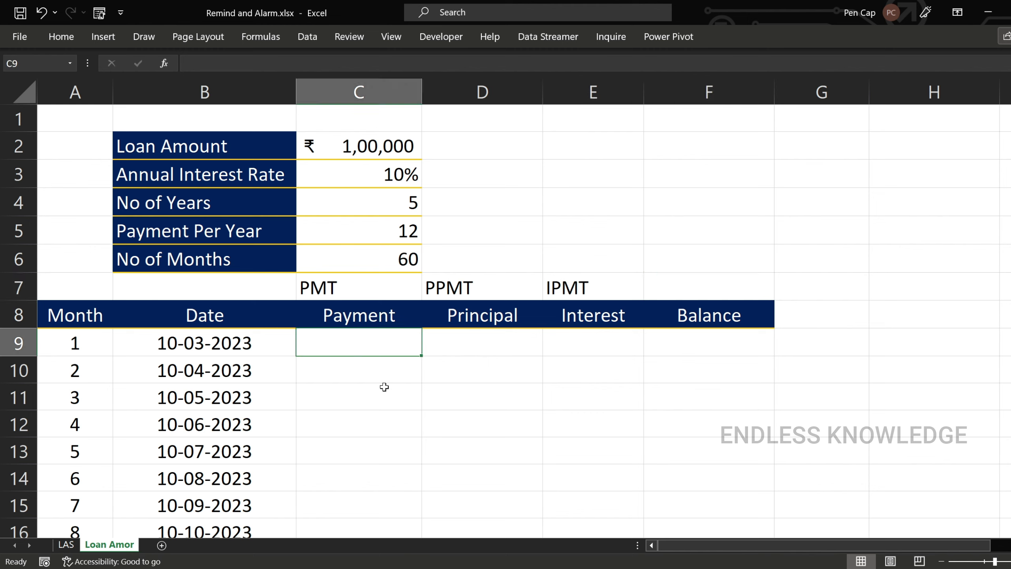
type("=pm")
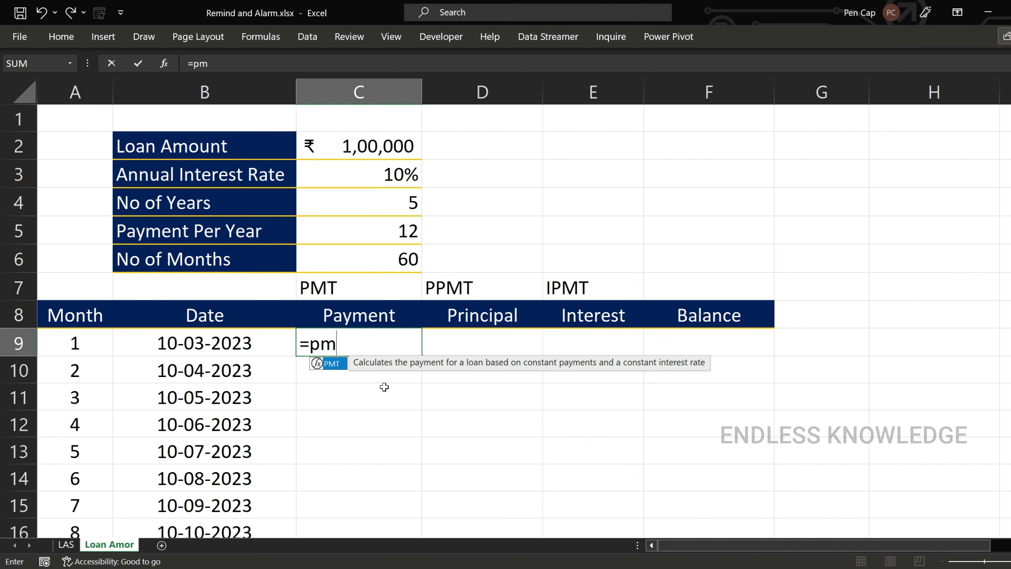
key("Tab")
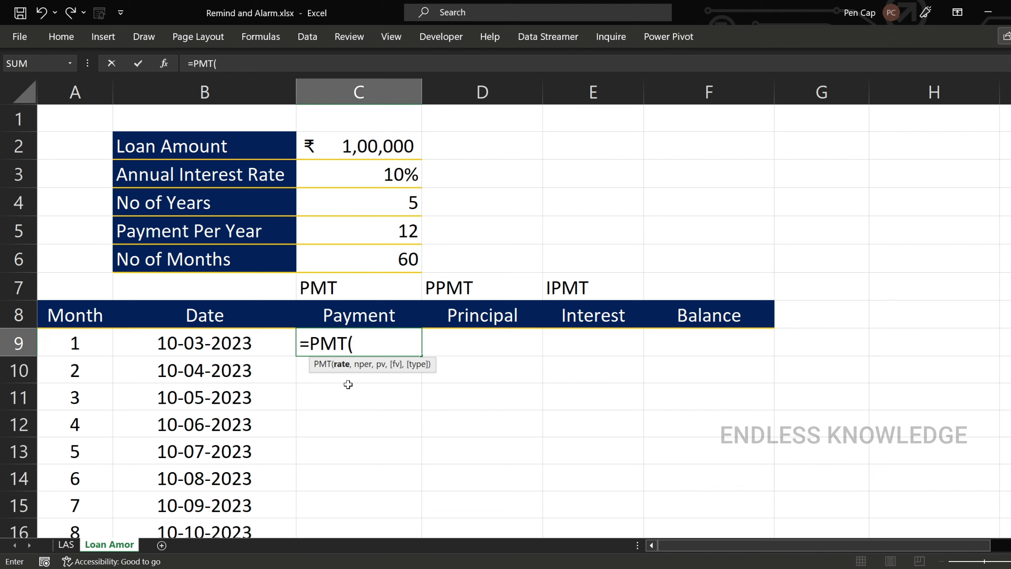
type(",")
type(",")
key("BackSpace")
key("BackSpace")
left_click(371, 178)
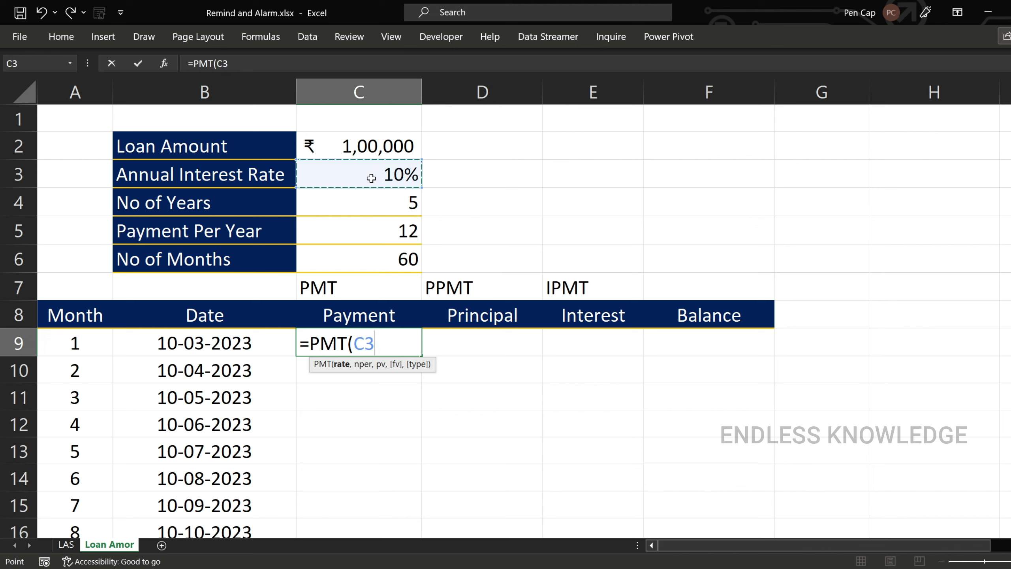
key("F4")
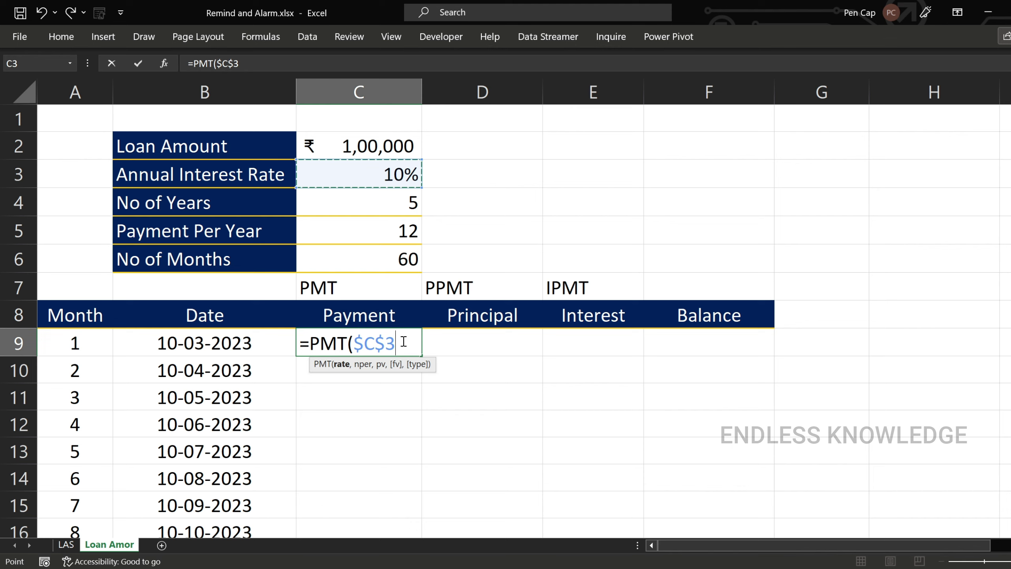
type("/12")
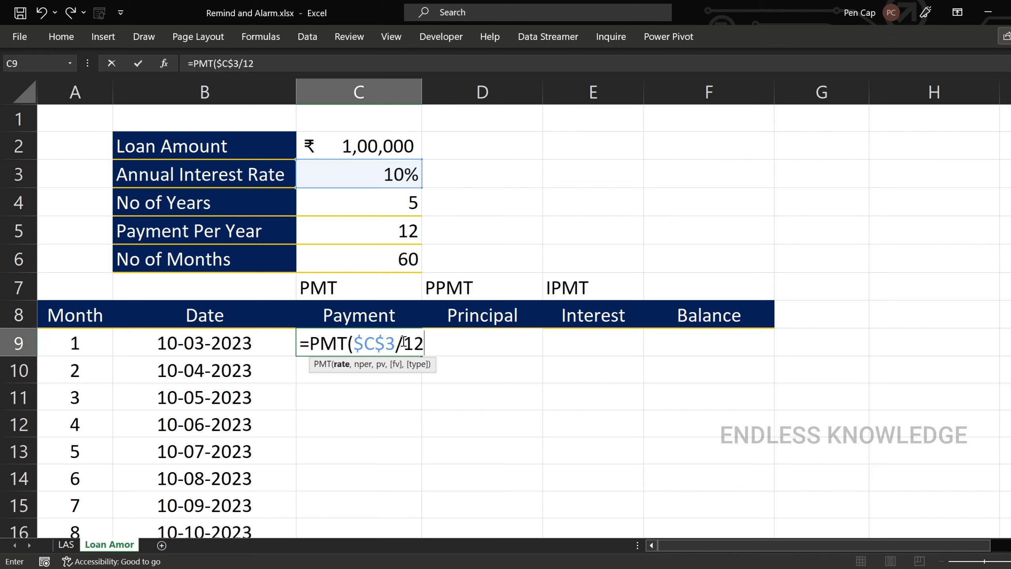
type(",")
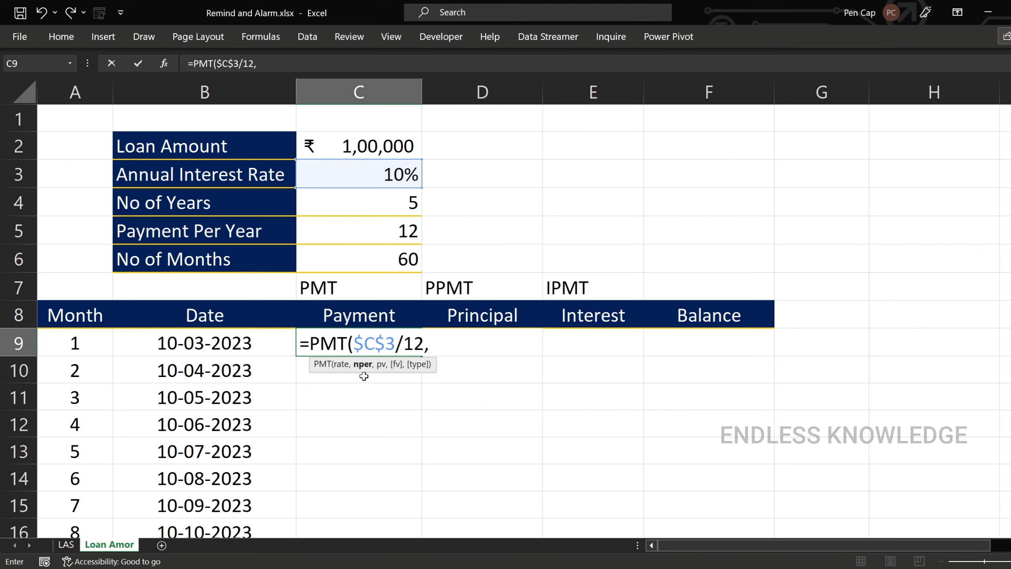
Step: Complete the PMT formula in C9 with $C$6 as the number of periods and the negative loan amount -$C$2 as present value
left_click(374, 257)
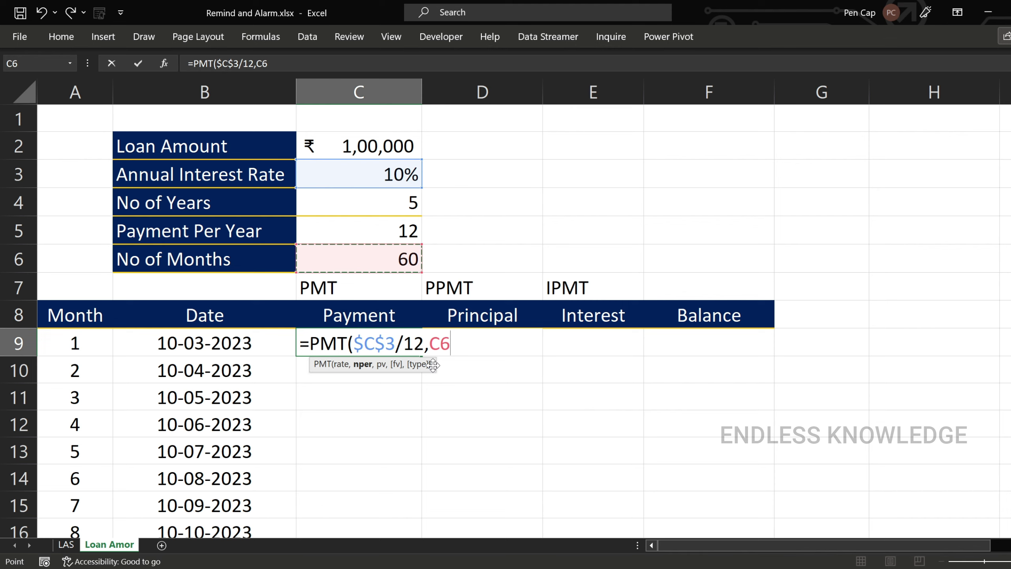
key("F4")
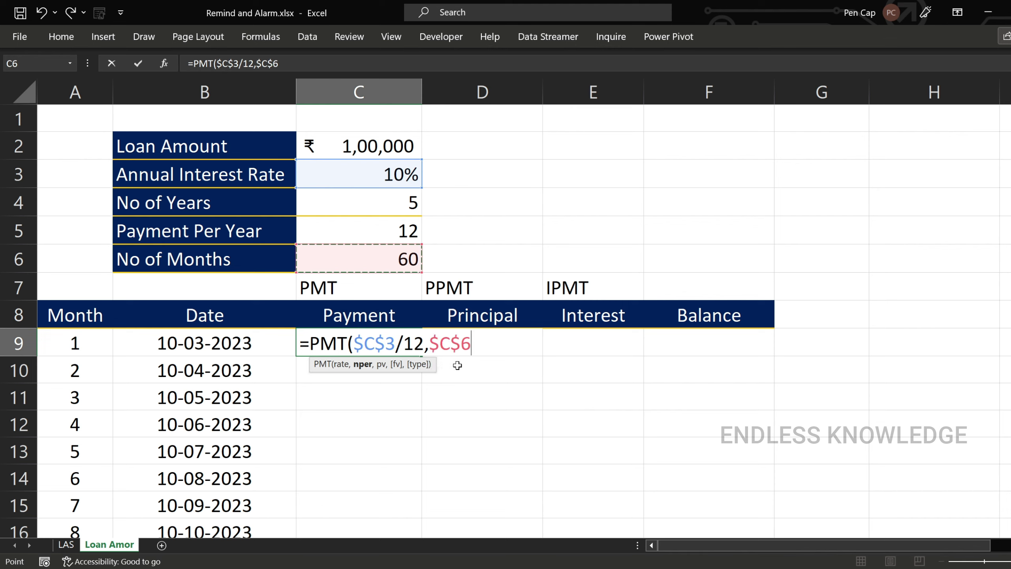
type(",")
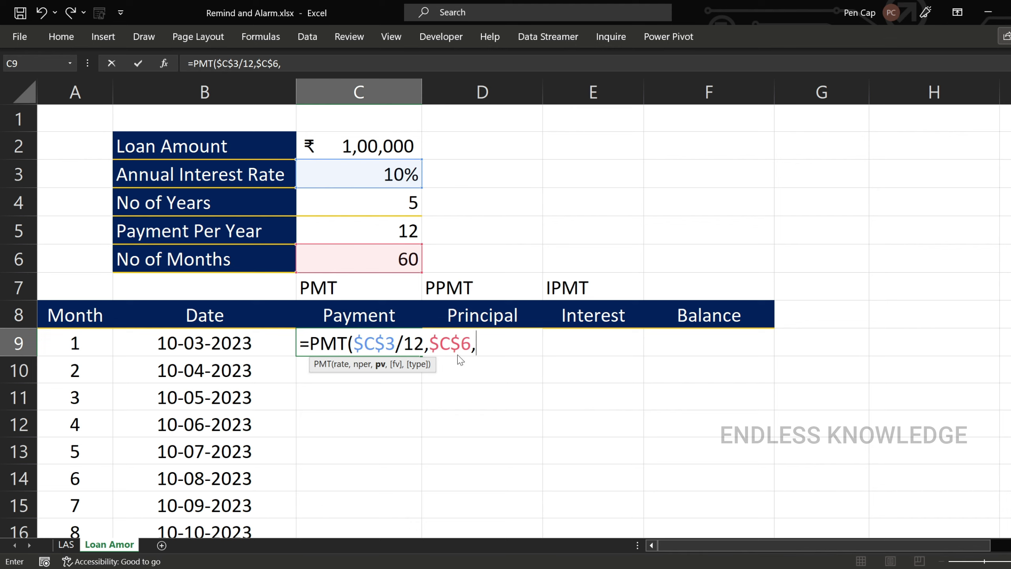
left_click(379, 144)
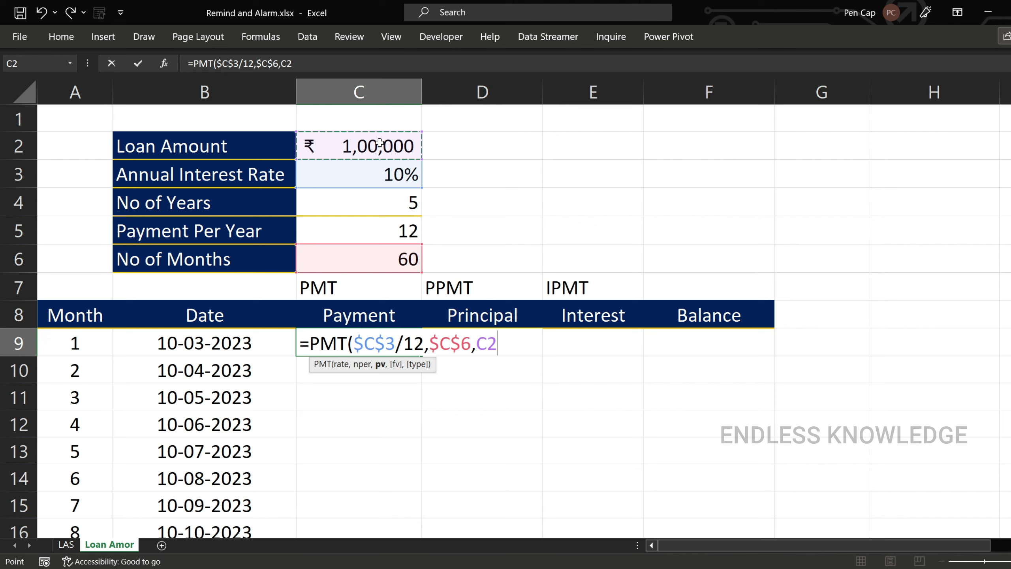
key("F4")
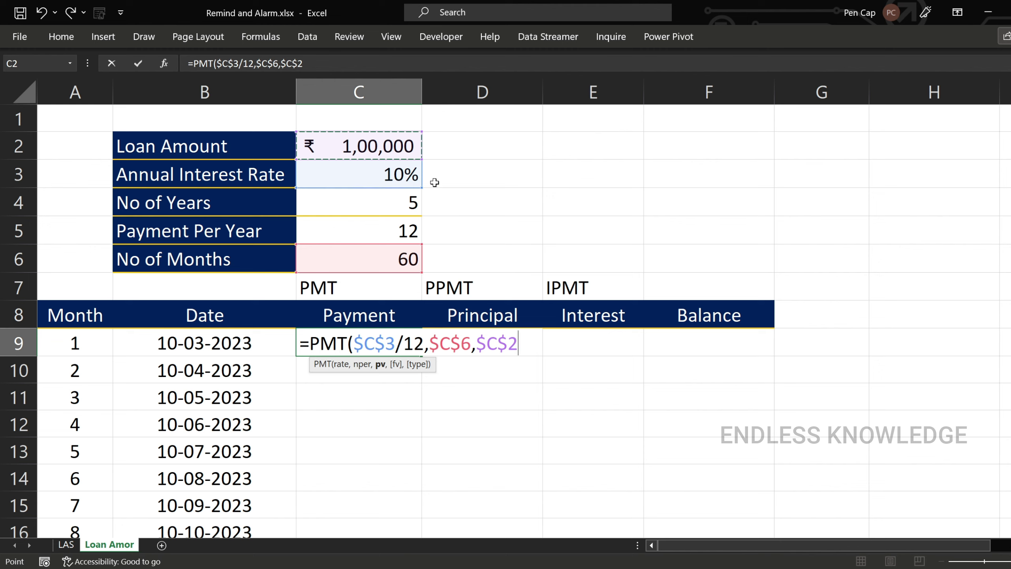
left_click(481, 343)
type("-")
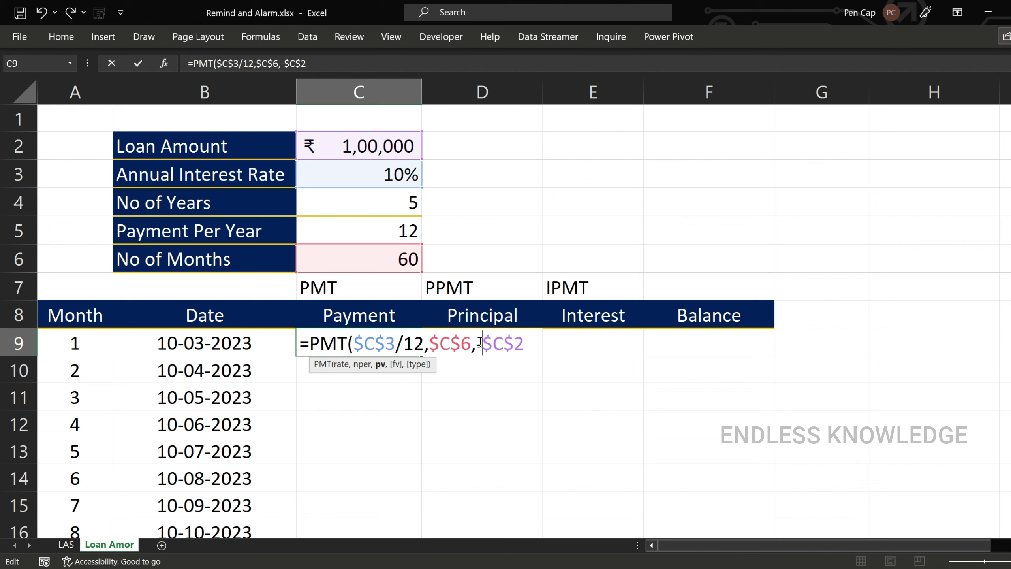
left_click(525, 342)
type(")")
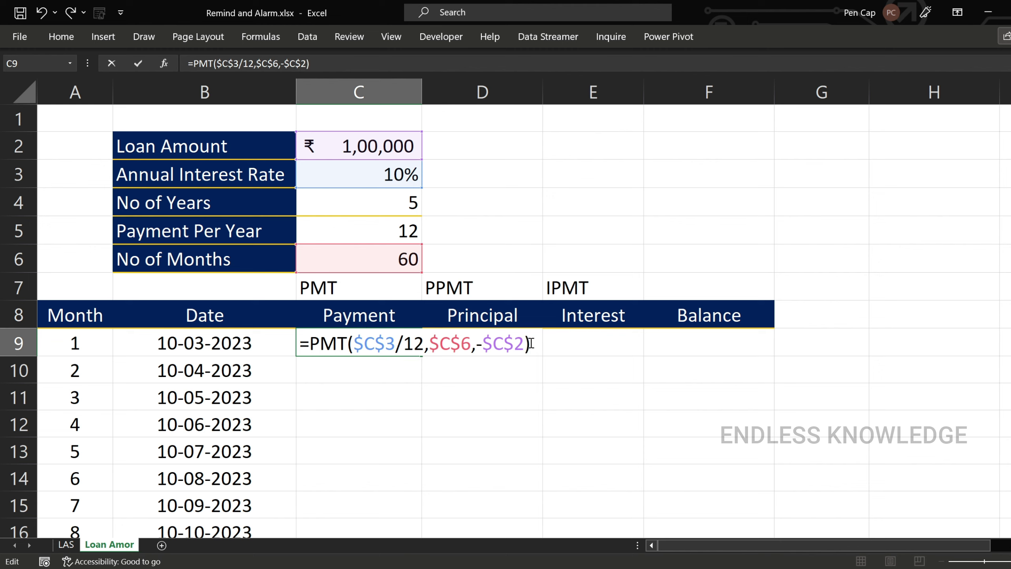
key("Return")
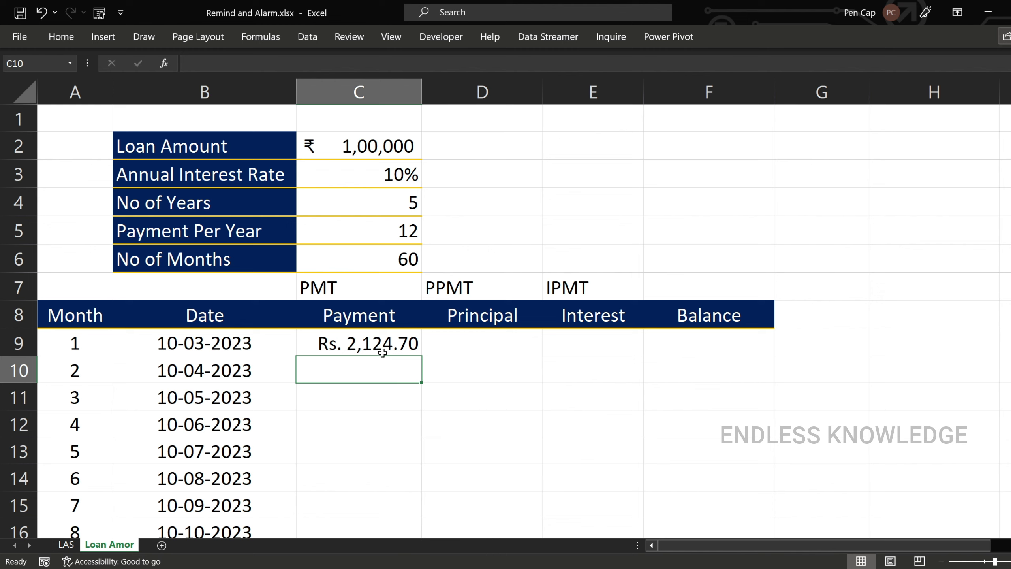
left_click(395, 344)
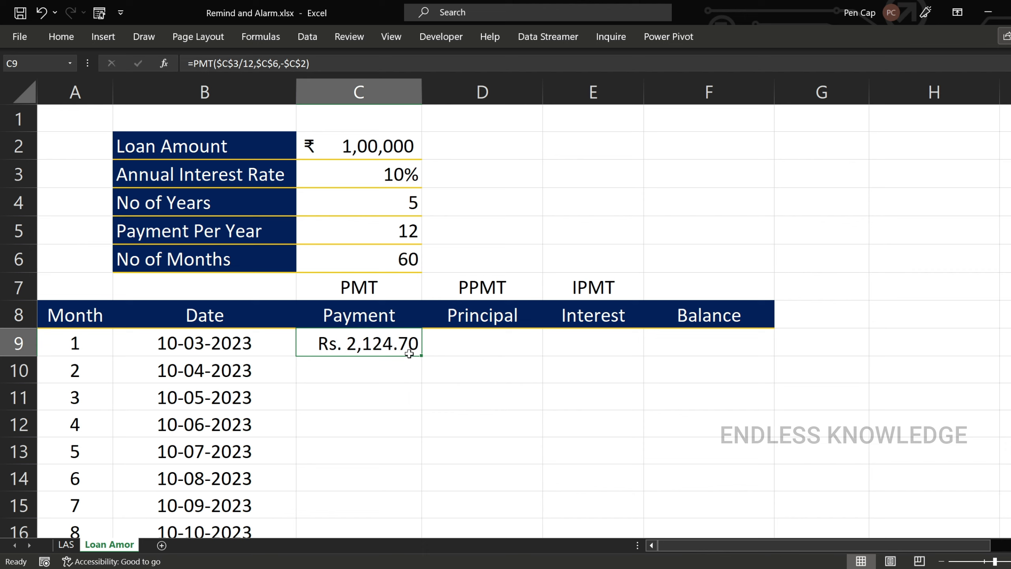
Step: Start a PPMT formula in D9 with $C$3/12 as the rate and the relative month number A9 as the period
left_click(486, 341)
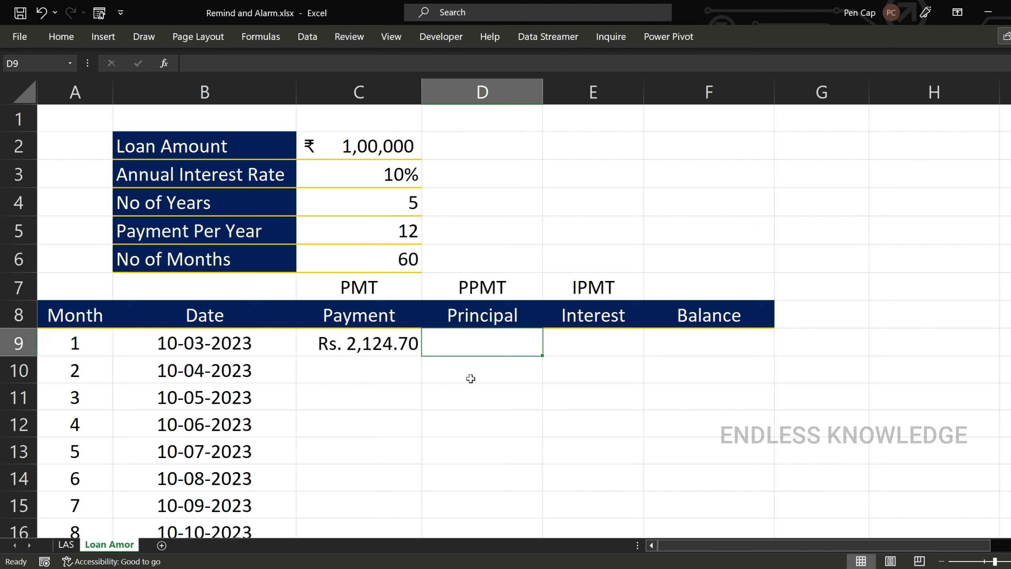
type("=pp")
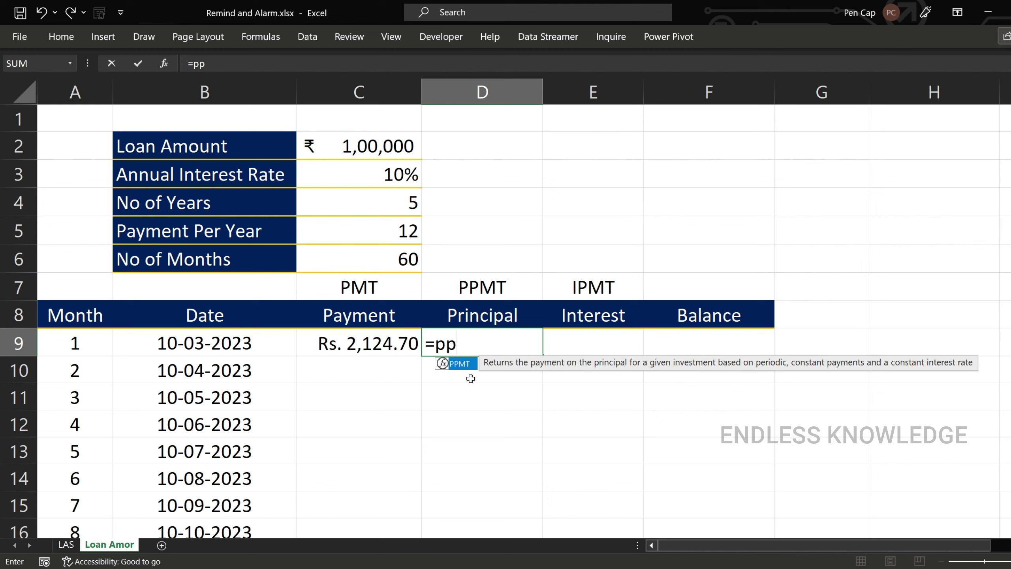
key("Tab")
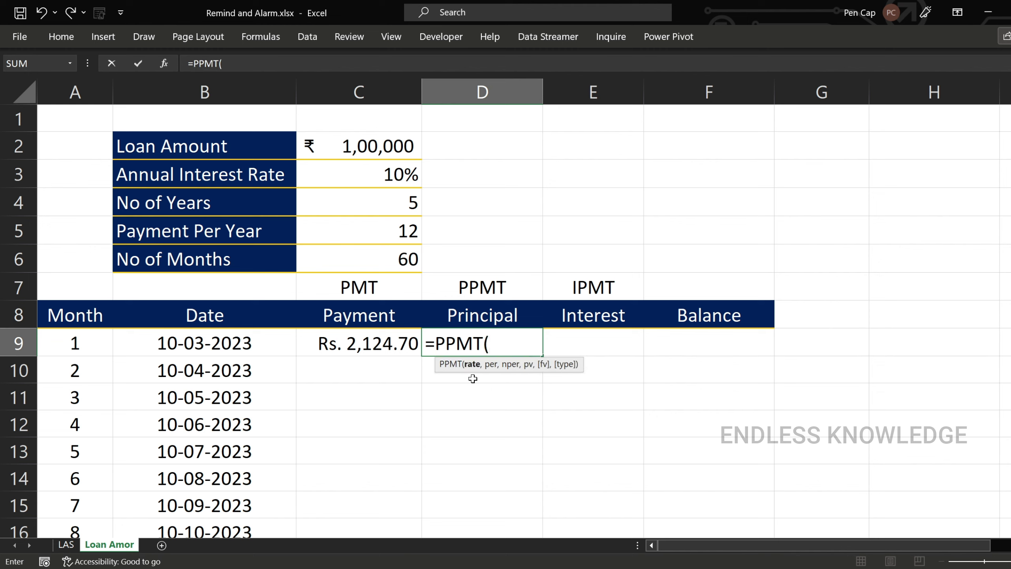
left_click(375, 173)
key("F4")
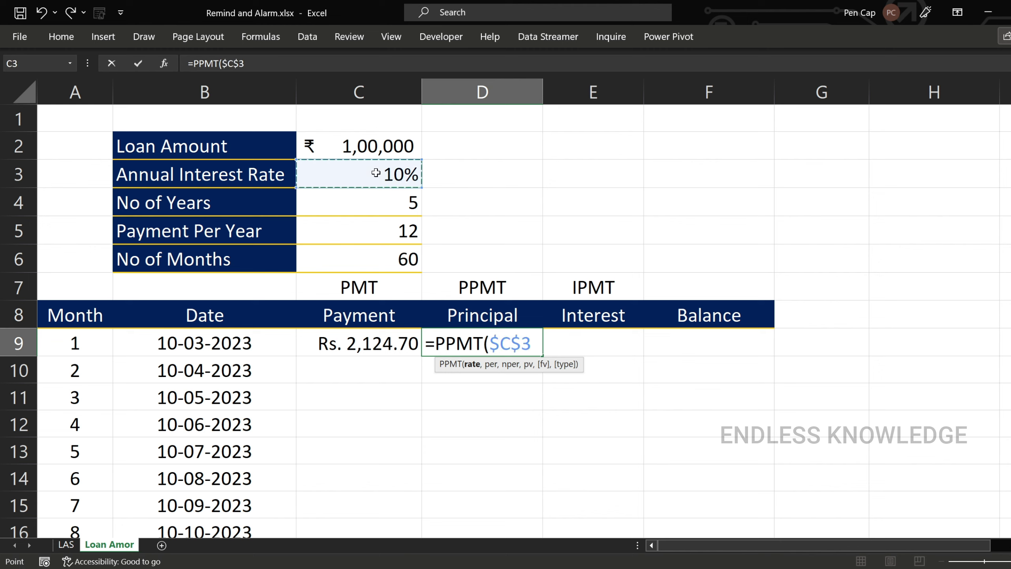
type("/12")
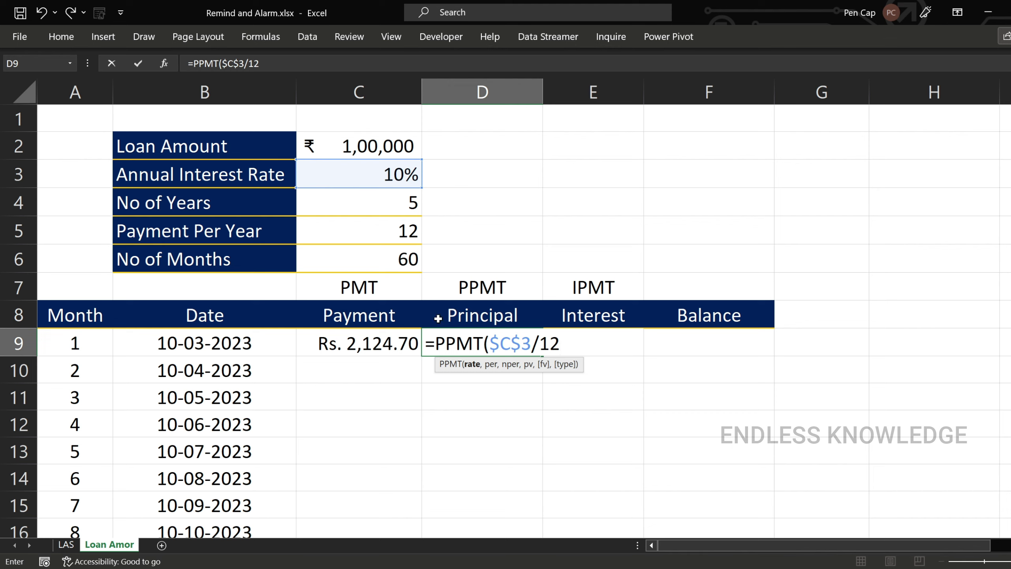
type(",")
left_click(84, 349)
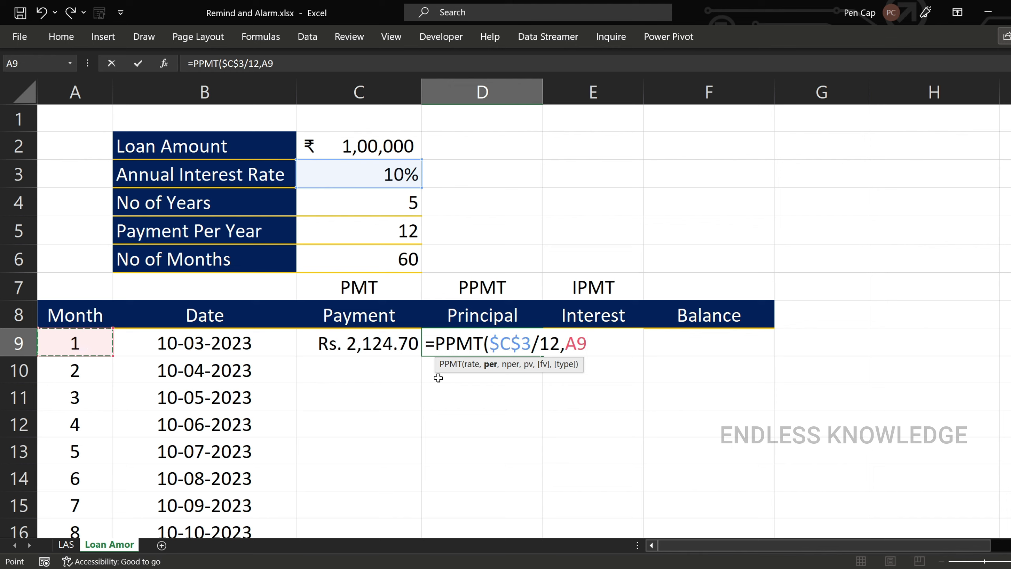
type(",")
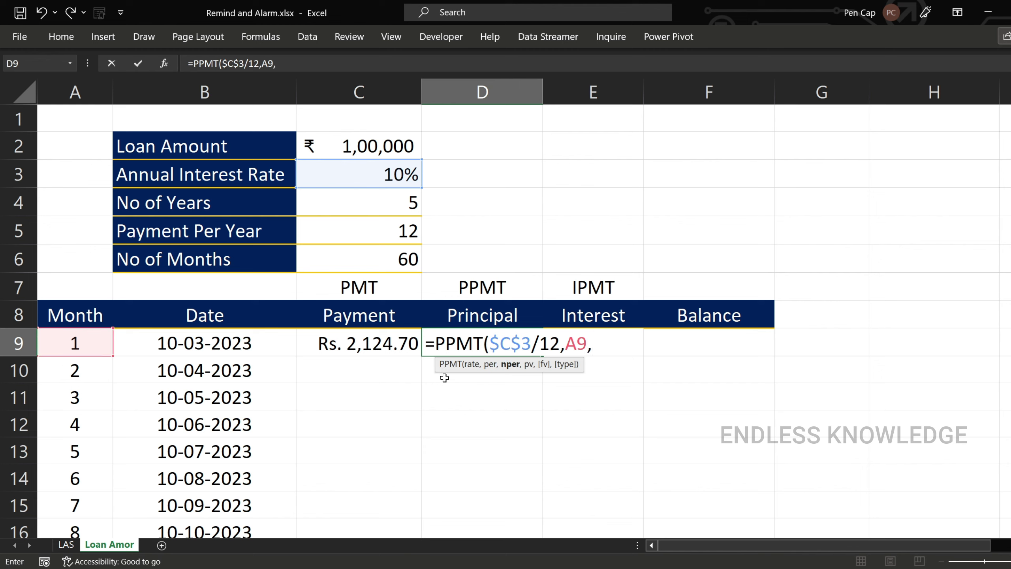
Step: Complete the PPMT formula in D9 with $C$6 as the number of periods and the negative loan amount -$C$2 as present value
left_click(392, 258)
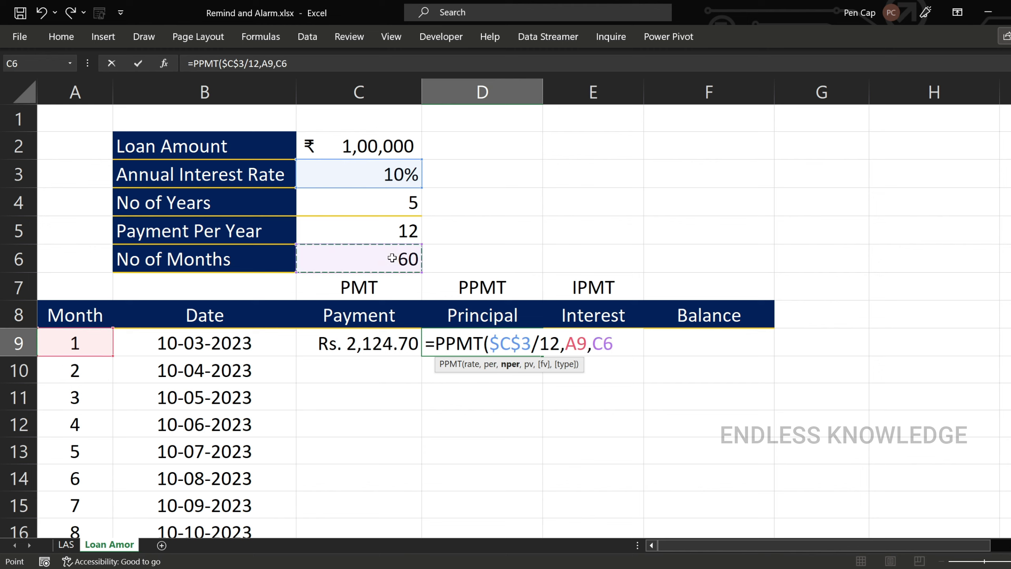
key("F4")
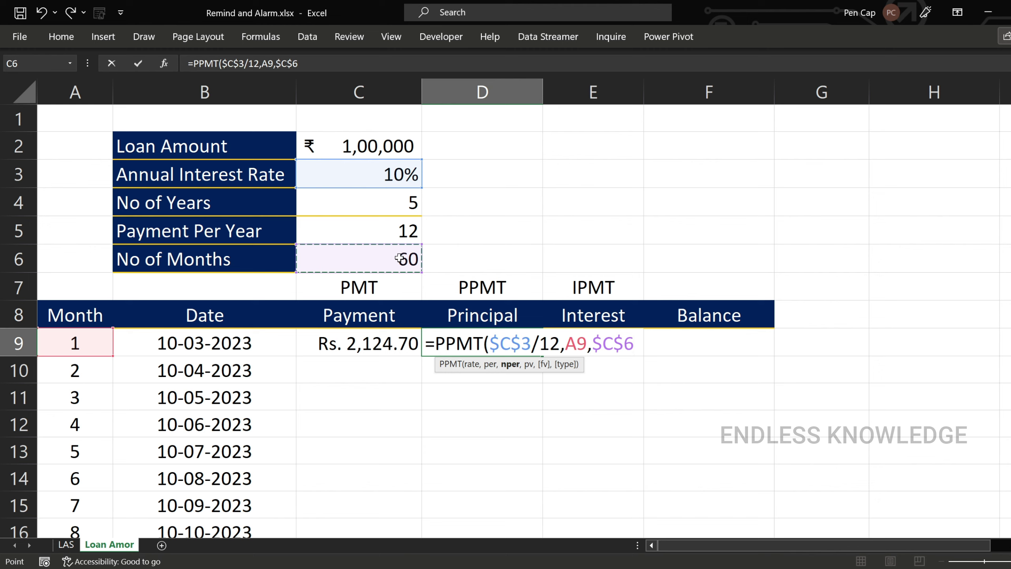
type(",")
left_click(392, 142)
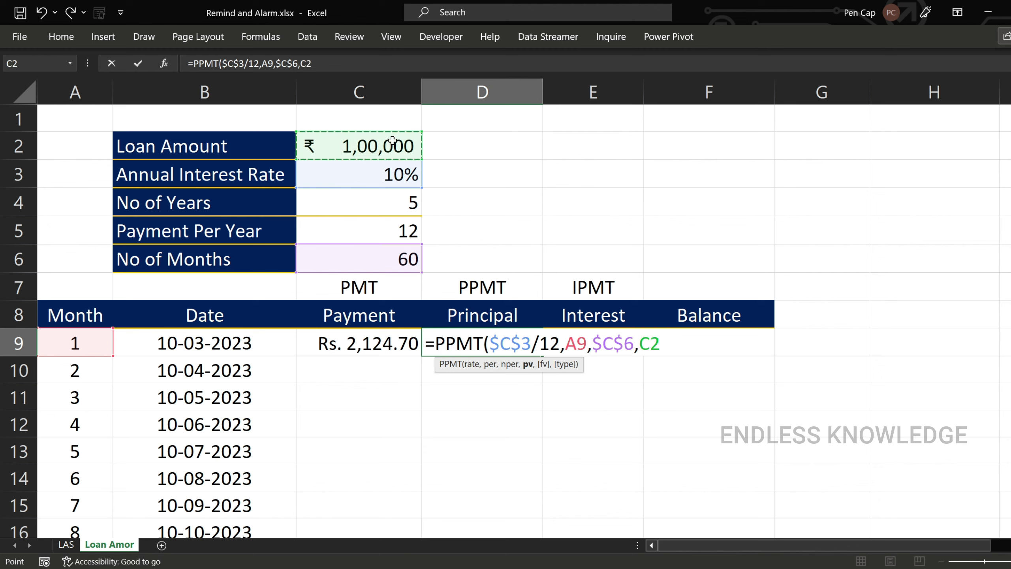
left_click(642, 343)
type("-")
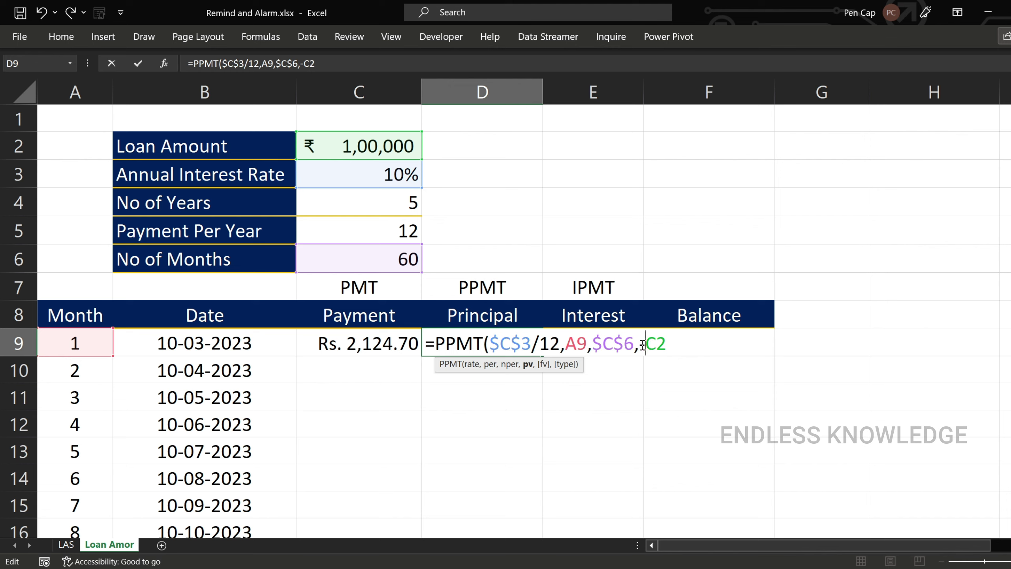
key("F4")
key("Right")
type(")")
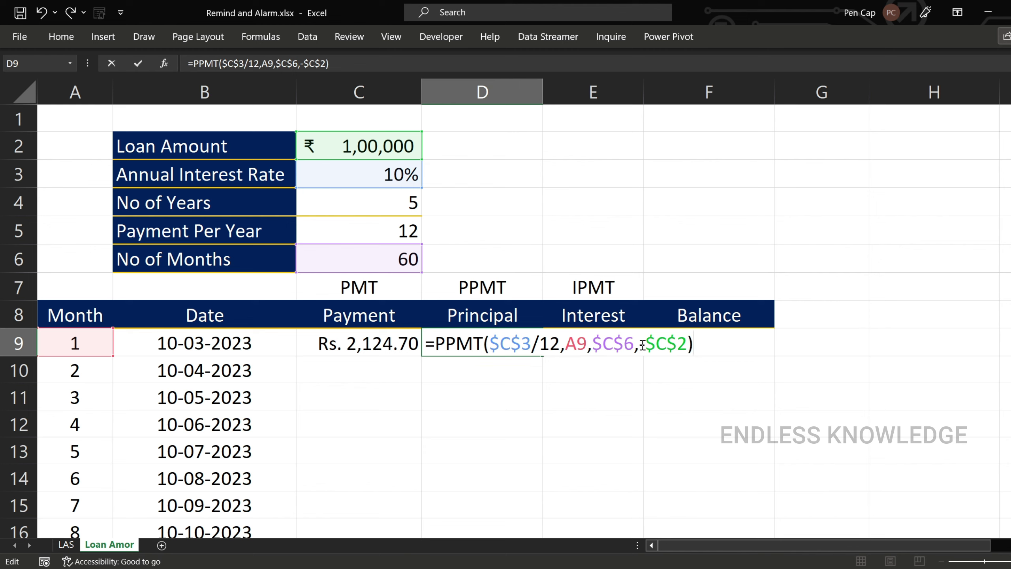
key("Return")
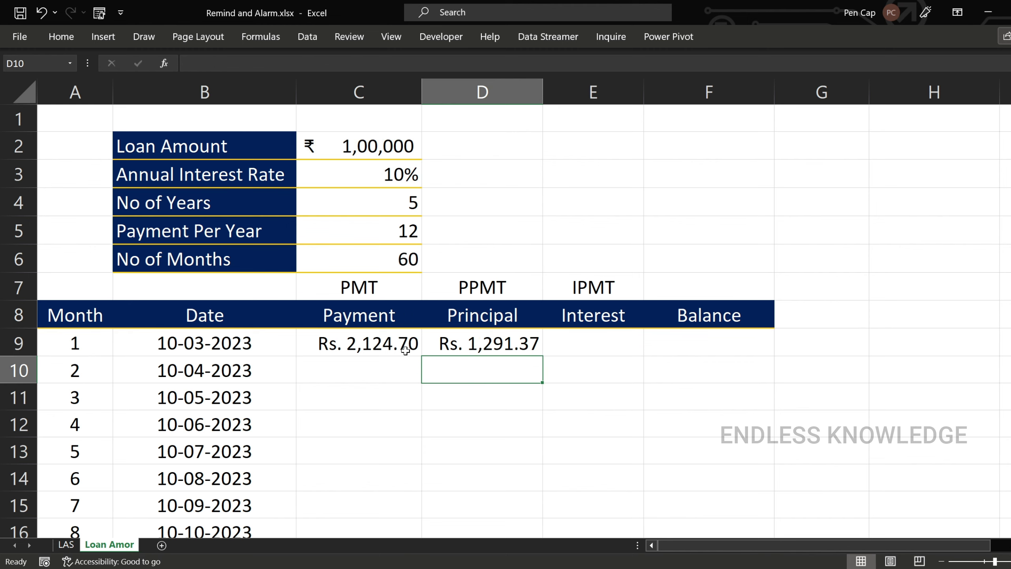
left_click(500, 344)
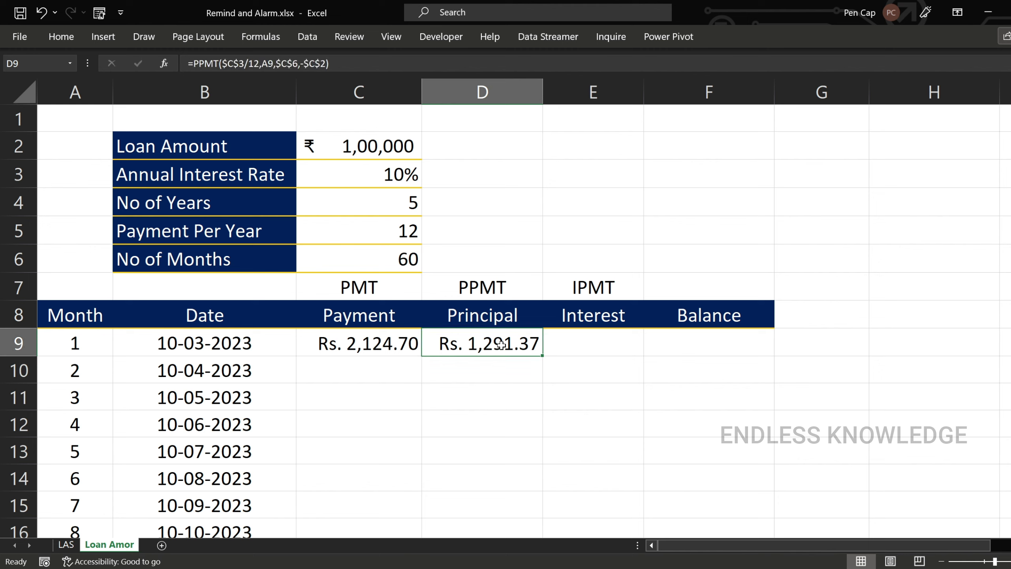
Step: Start an IPMT formula in E9 with the annual interest rate C3/12 as the rate and the month number A9 as the period
left_click(598, 344)
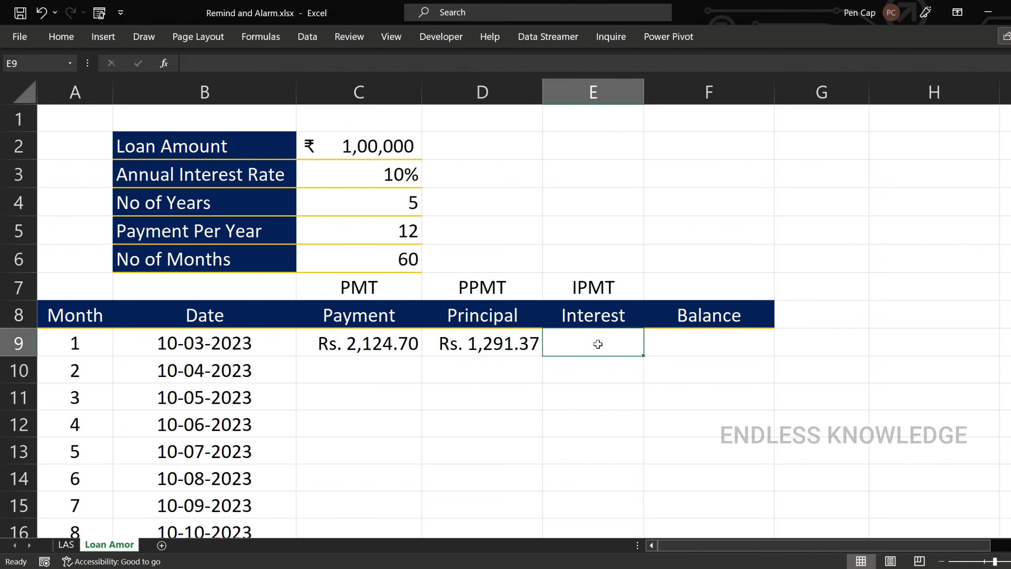
type("=i")
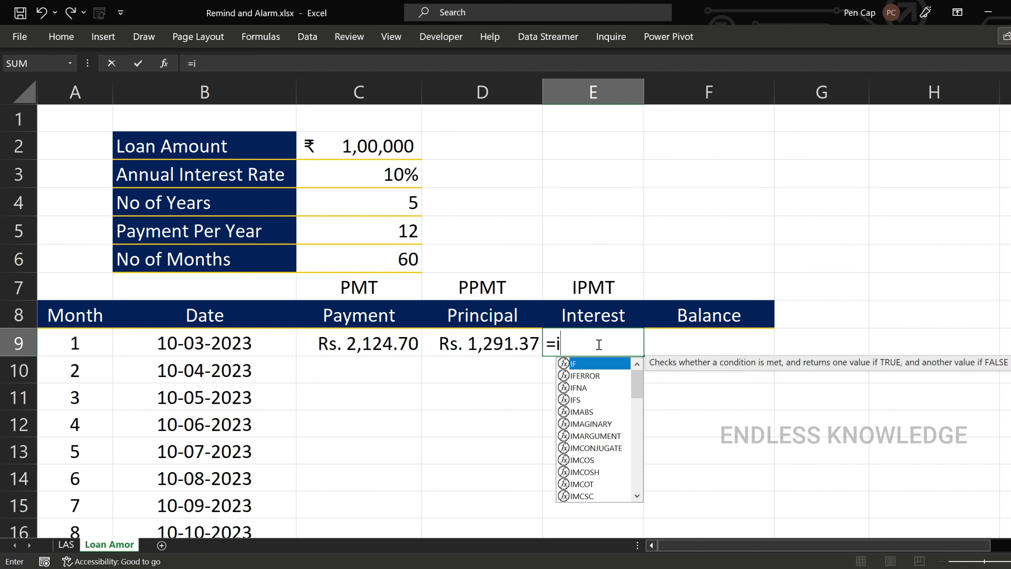
type("p")
key("Tab")
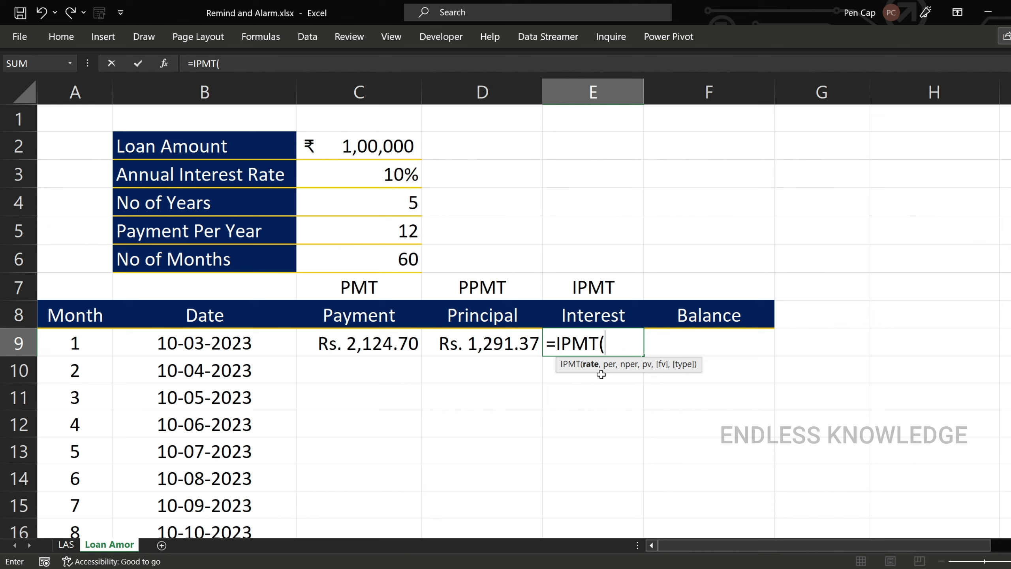
left_click(370, 172)
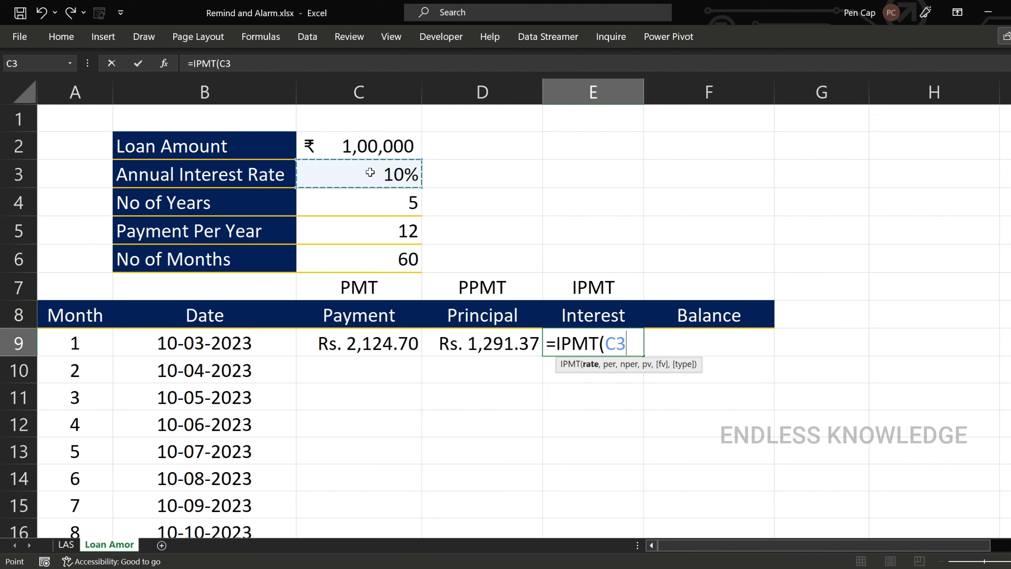
type("/")
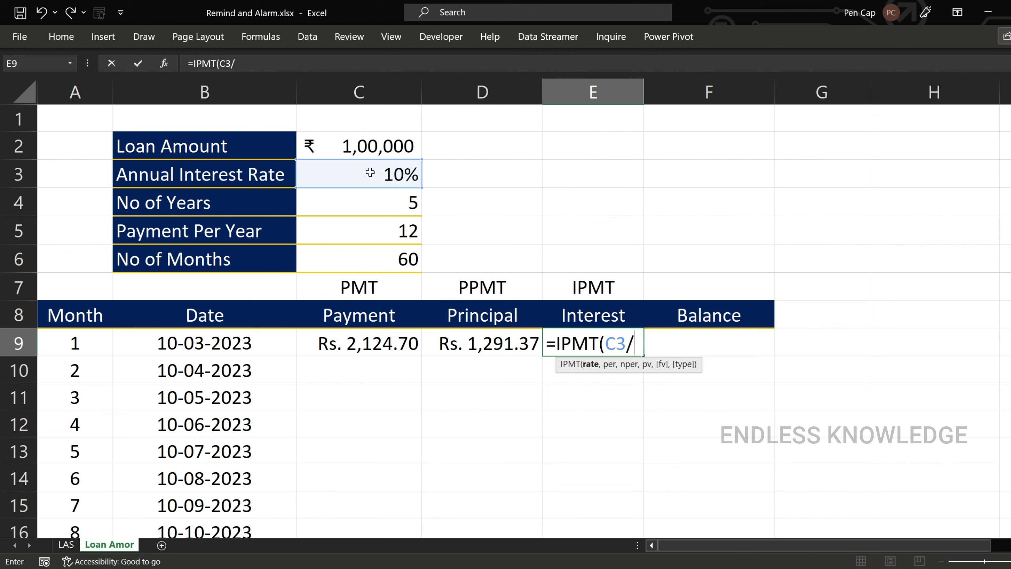
type("12,")
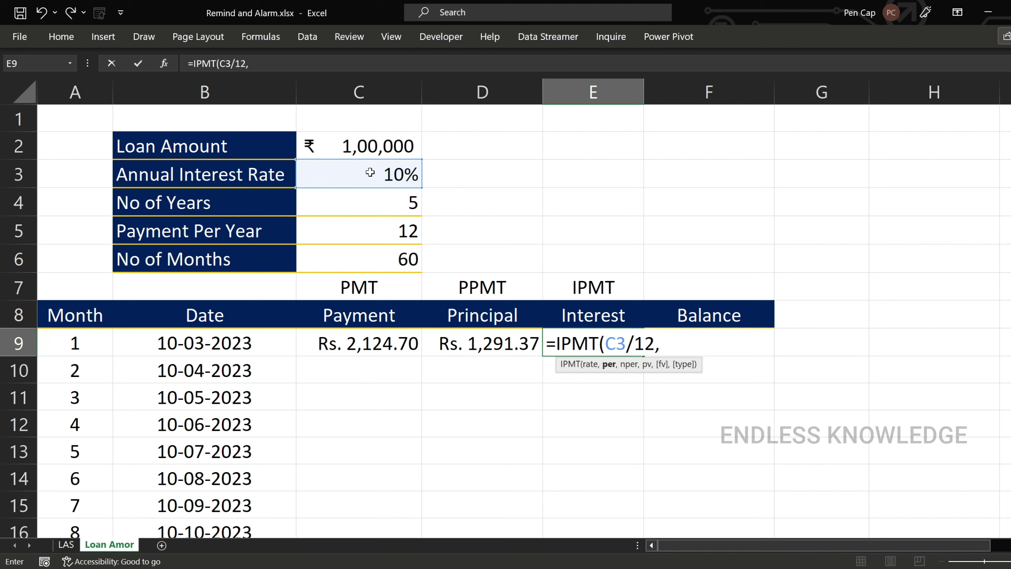
left_click(87, 345)
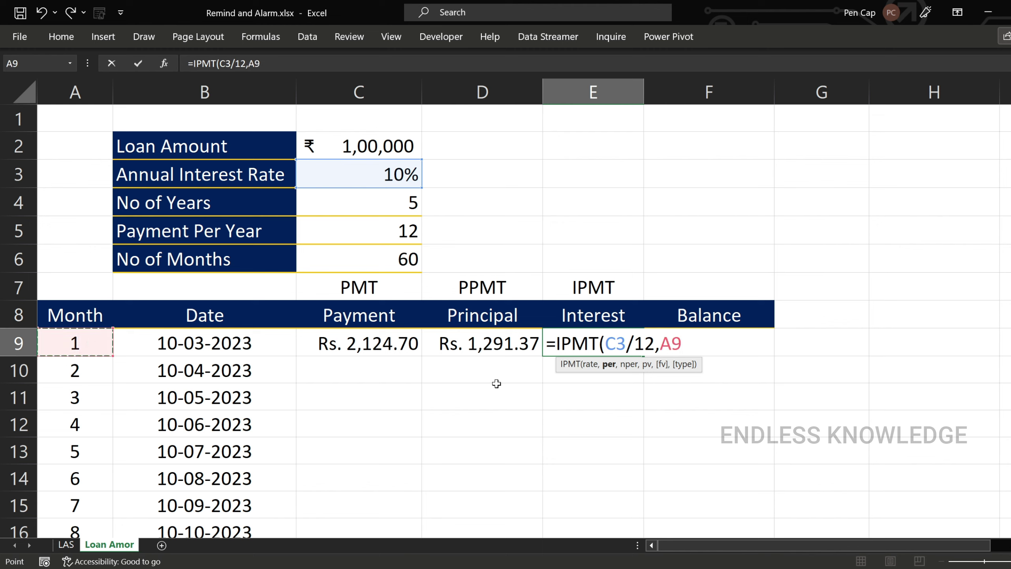
type(",")
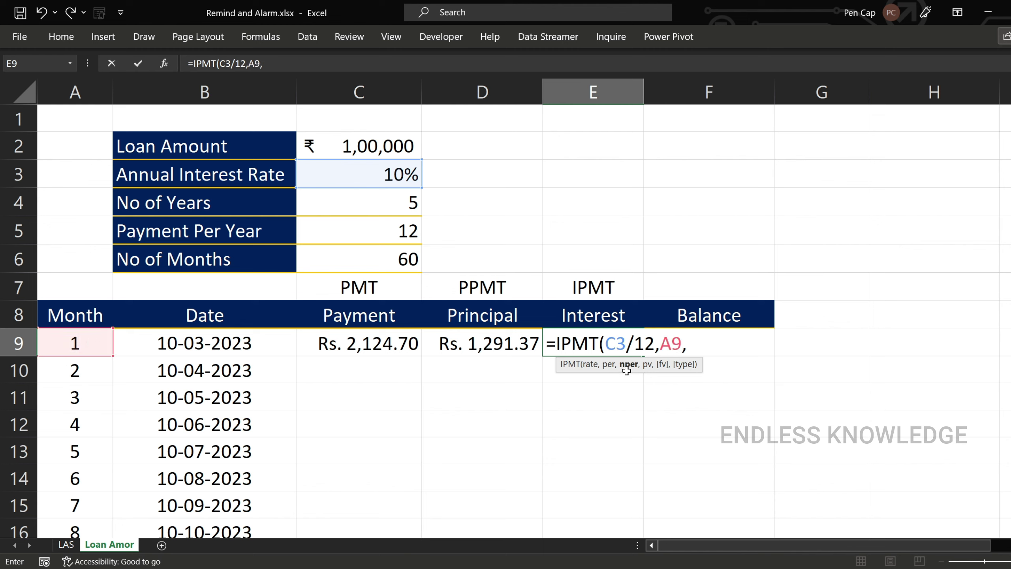
Step: Add C6 as the number of periods and -C2 as the present value, closing the IPMT formula's parenthesis
left_click(375, 252)
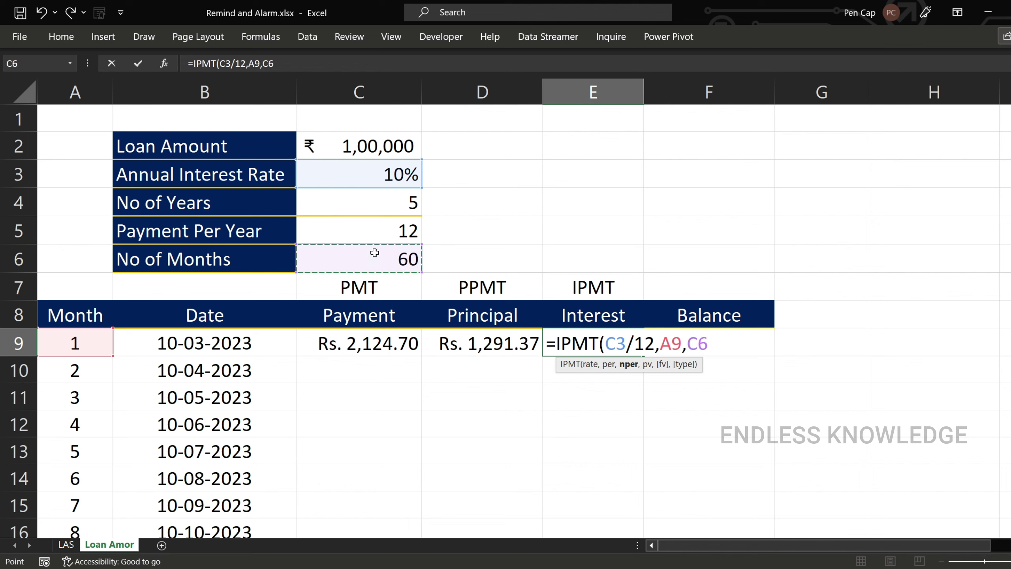
type(",")
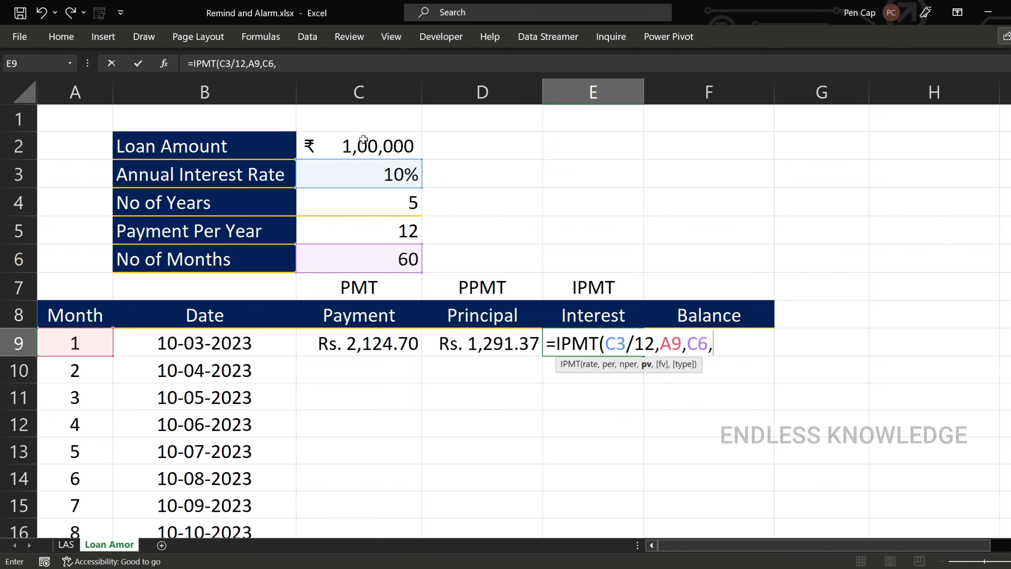
type("-")
left_click(362, 142)
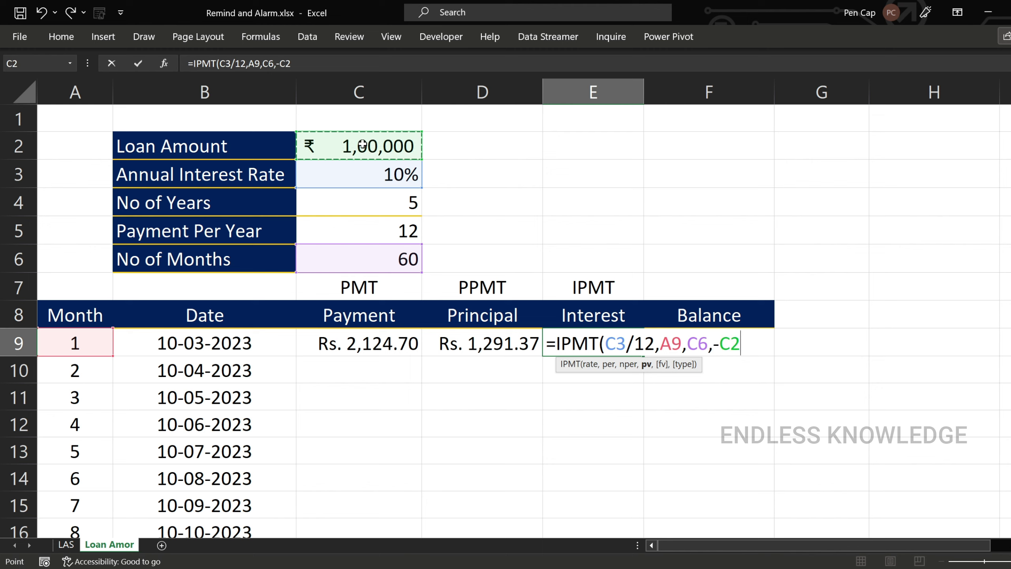
type(")")
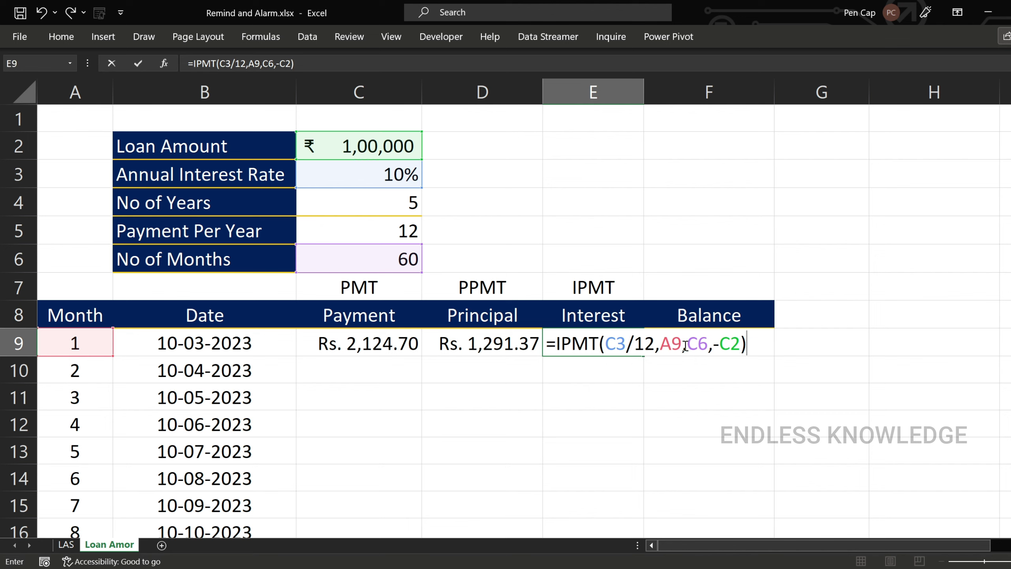
Step: Make the C6, C2 and C3 references in the IPMT formula absolute, keep A9 relative, and enter the formula in E9
left_click_drag(685, 343, 741, 343)
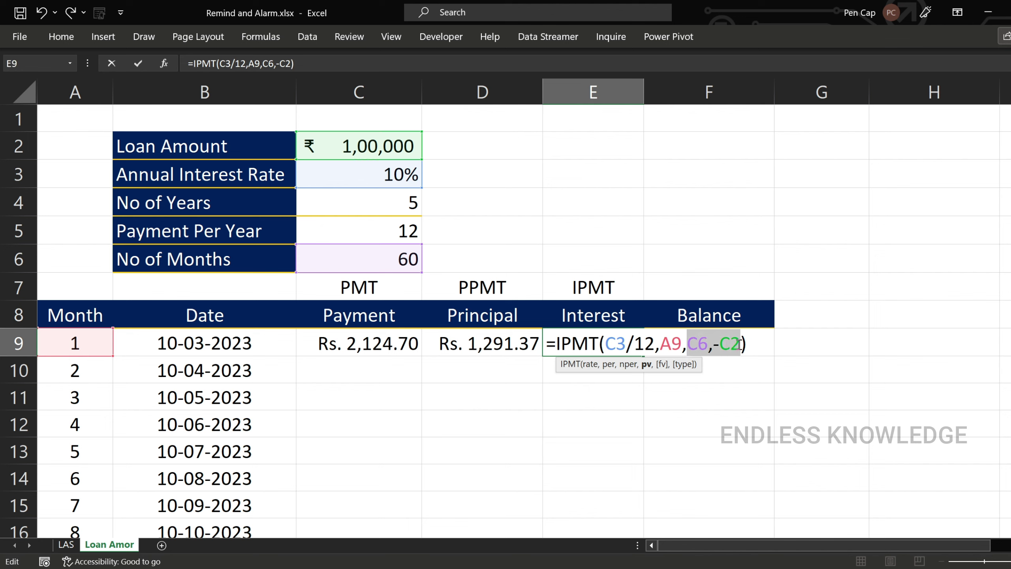
left_click(698, 343)
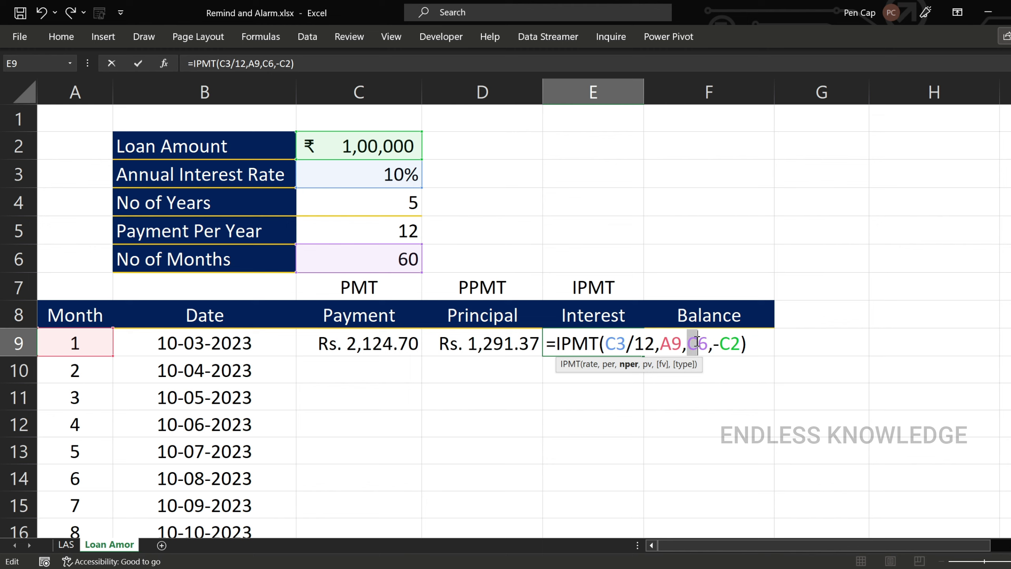
key("F4")
left_click(748, 343)
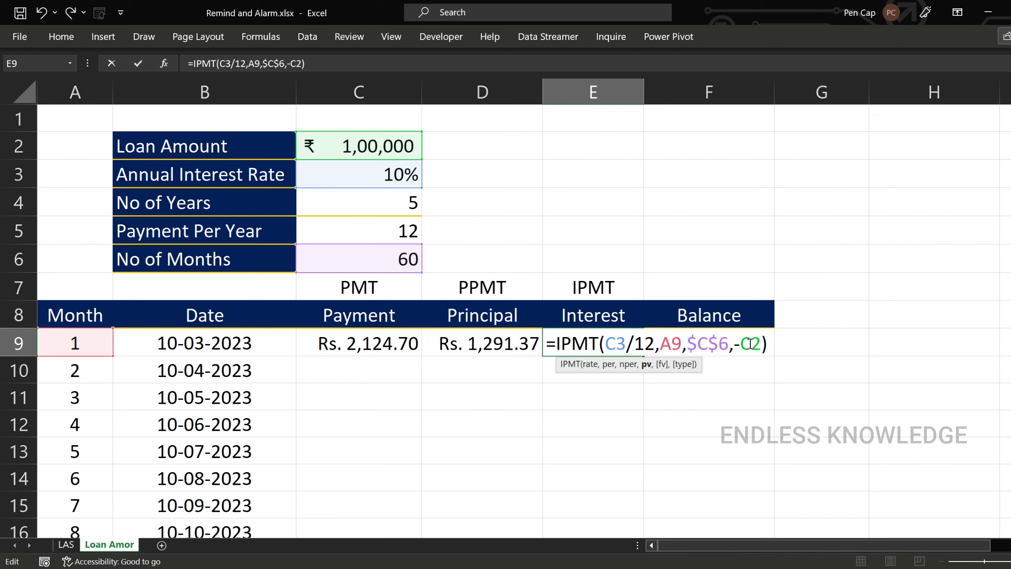
key("F4")
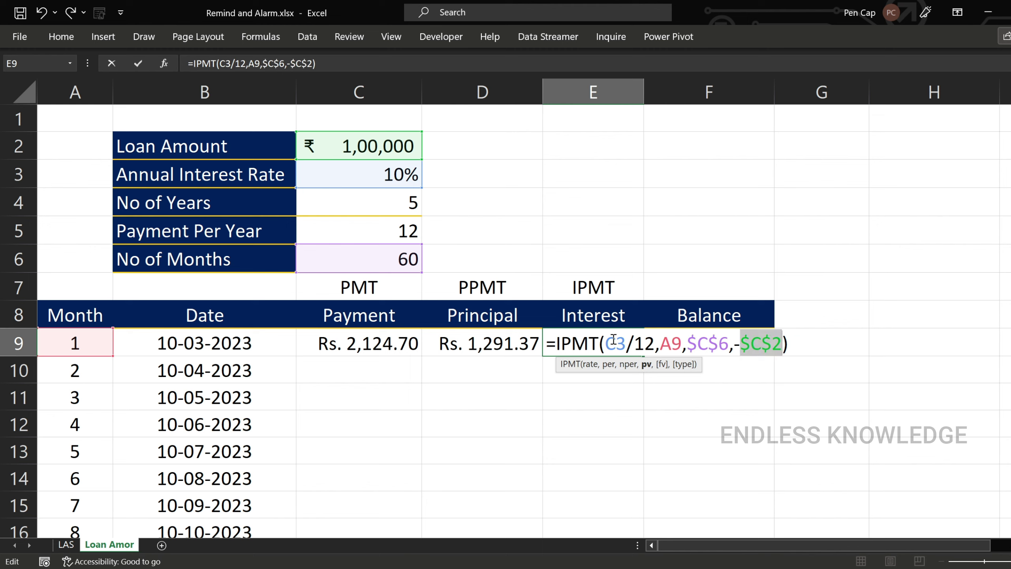
left_click(630, 343)
key("F4")
left_click(697, 344)
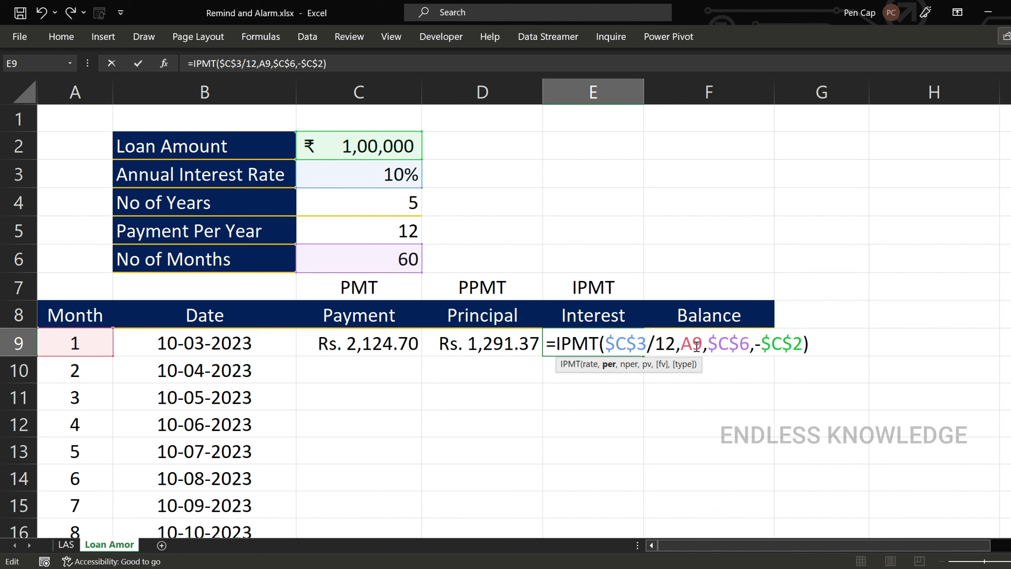
key("Return")
Step: Add the first month's principal and interest in F5 with =D9+E9 and compare the sum with the payment in C9
left_click(403, 345)
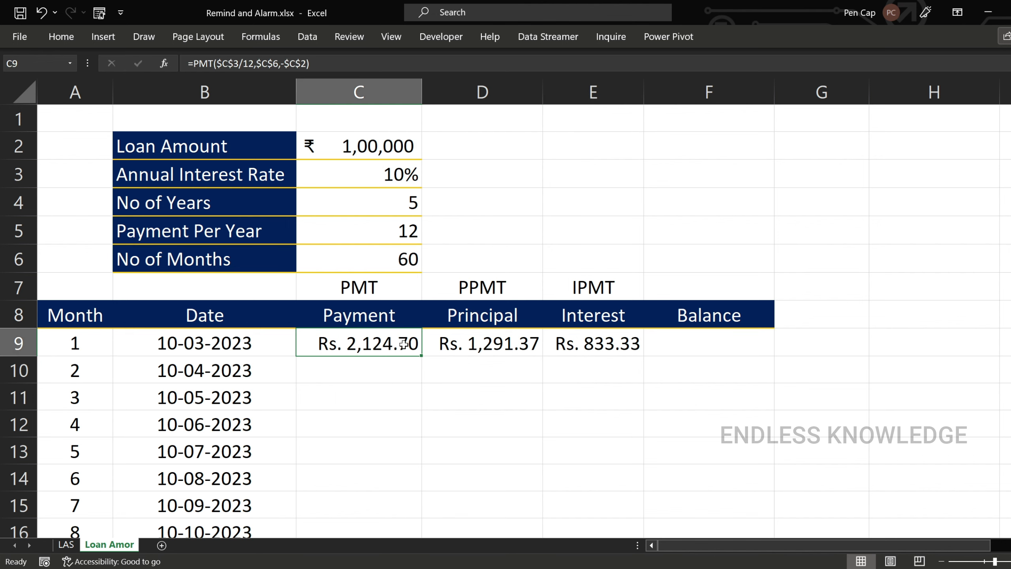
left_click(512, 338)
left_click(603, 343)
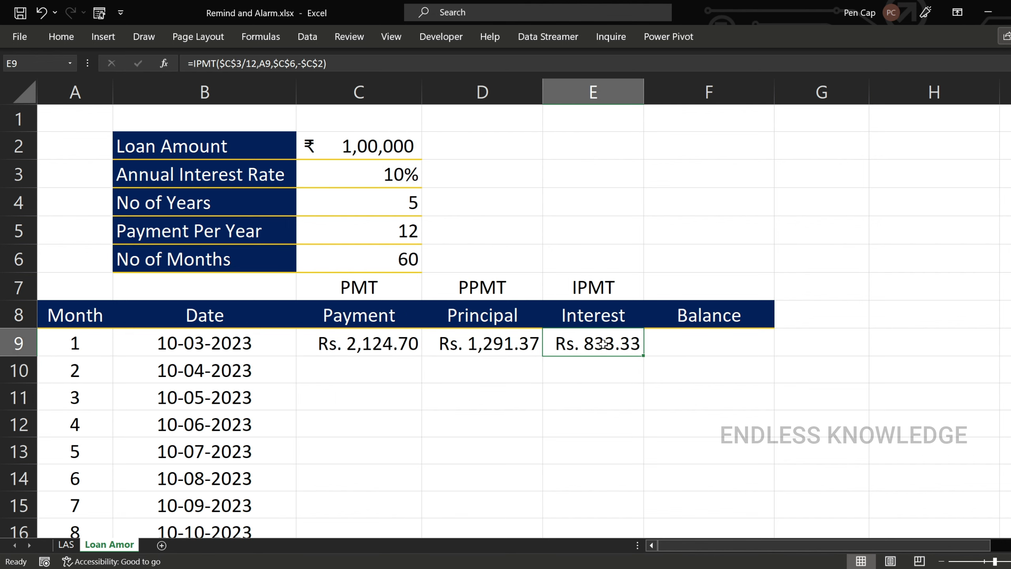
left_click(693, 228)
type("=")
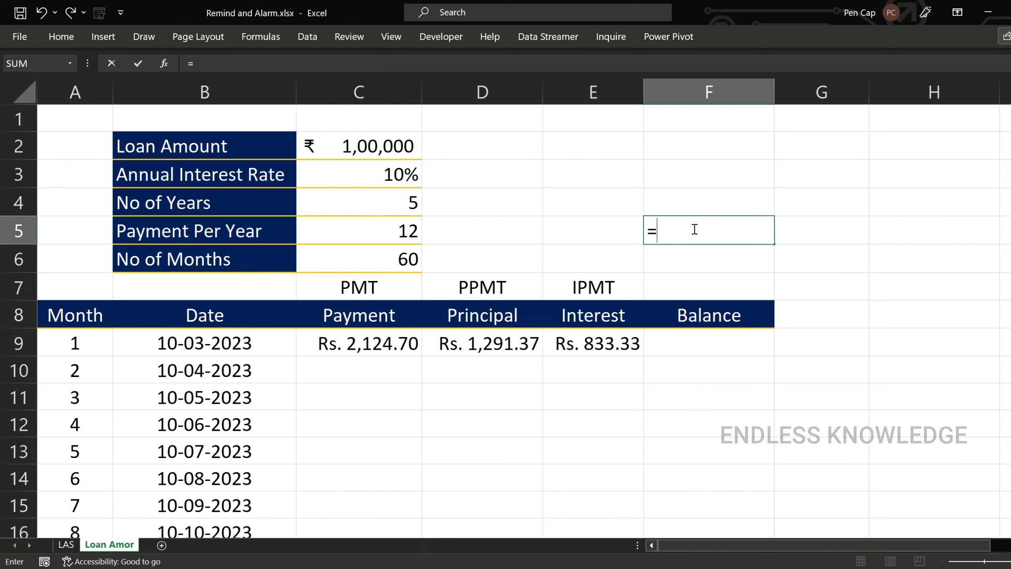
left_click(500, 345)
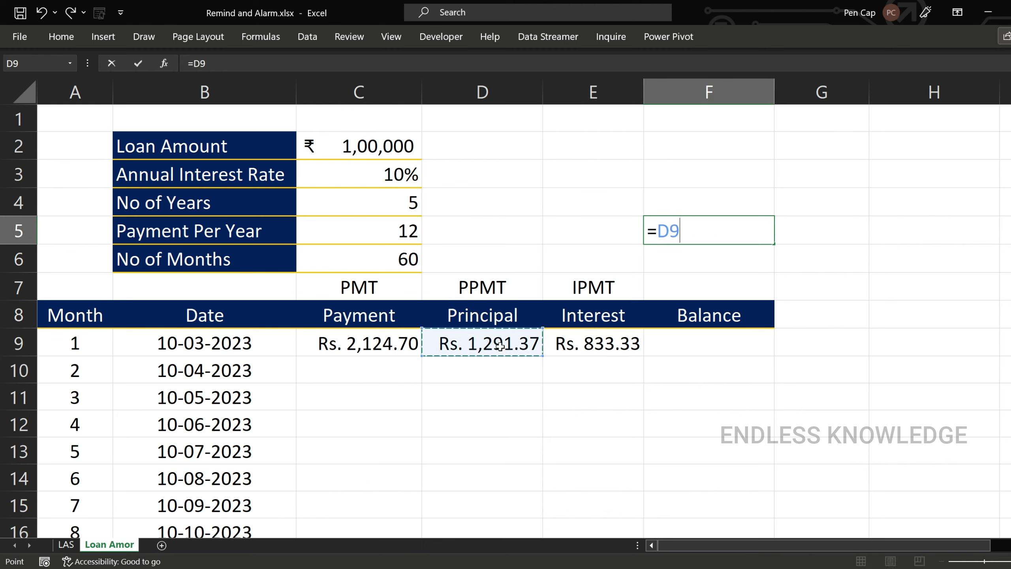
type("+")
left_click(576, 355)
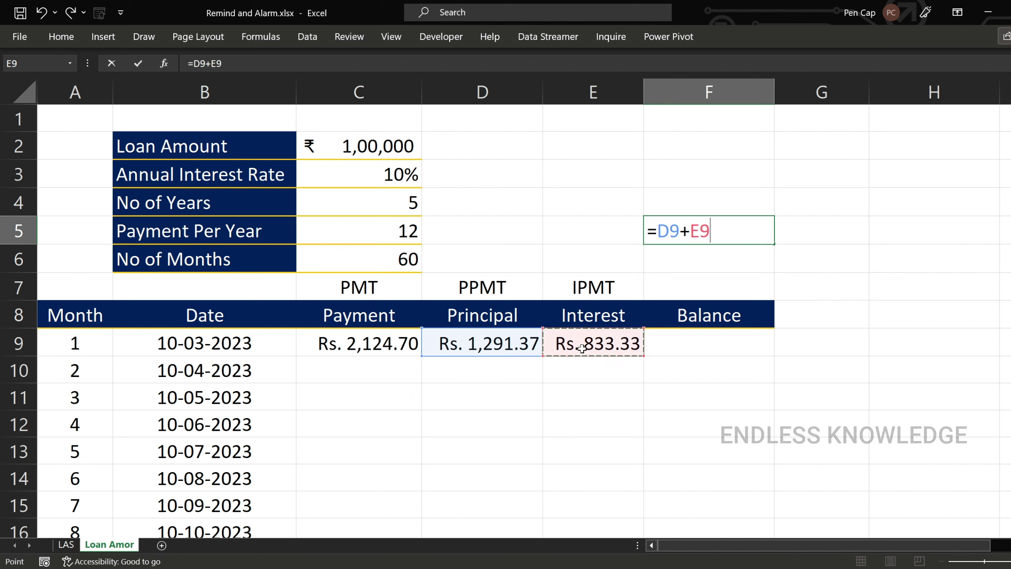
key("Return")
left_click(732, 220)
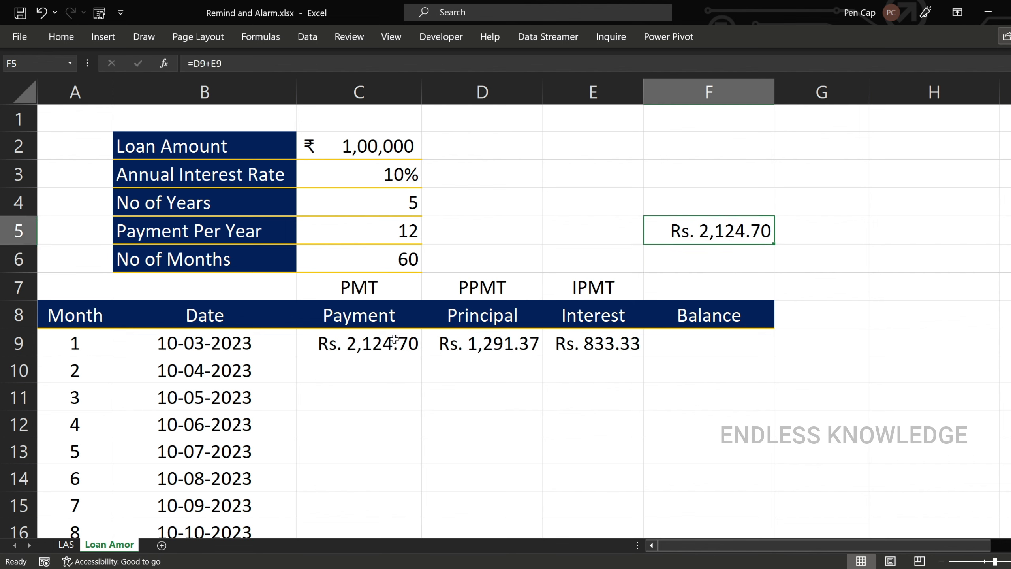
left_click(376, 343, "ctrl")
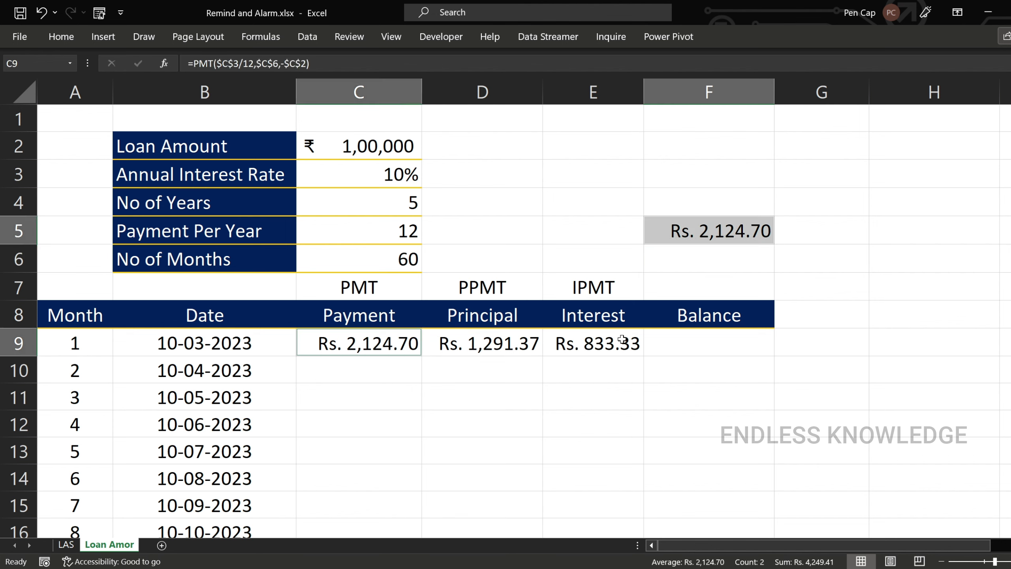
Step: Calculate the first month's balance in F9 as the absolute loan amount minus the principal, using =$C$2-D9
left_click(663, 352)
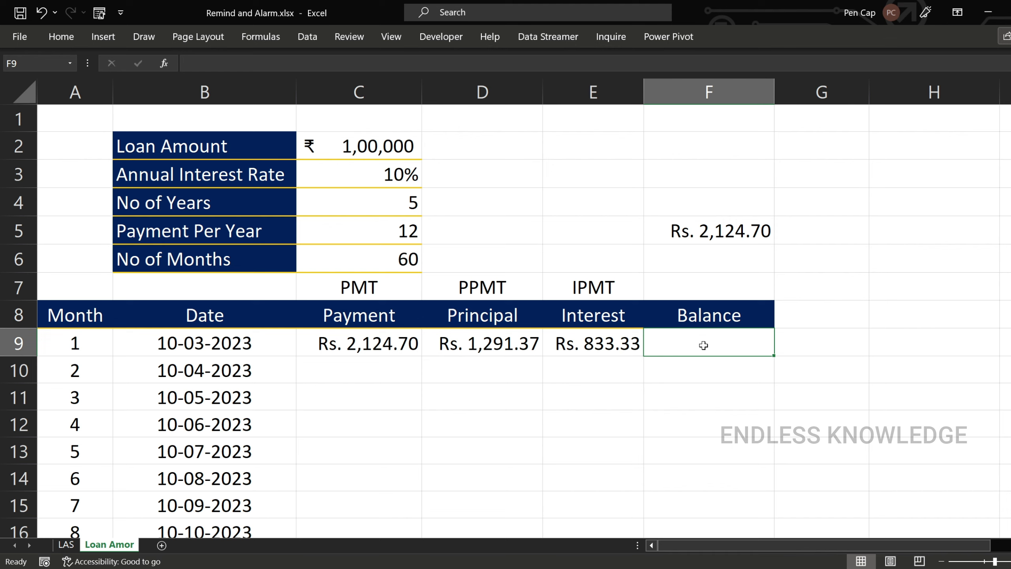
type("=")
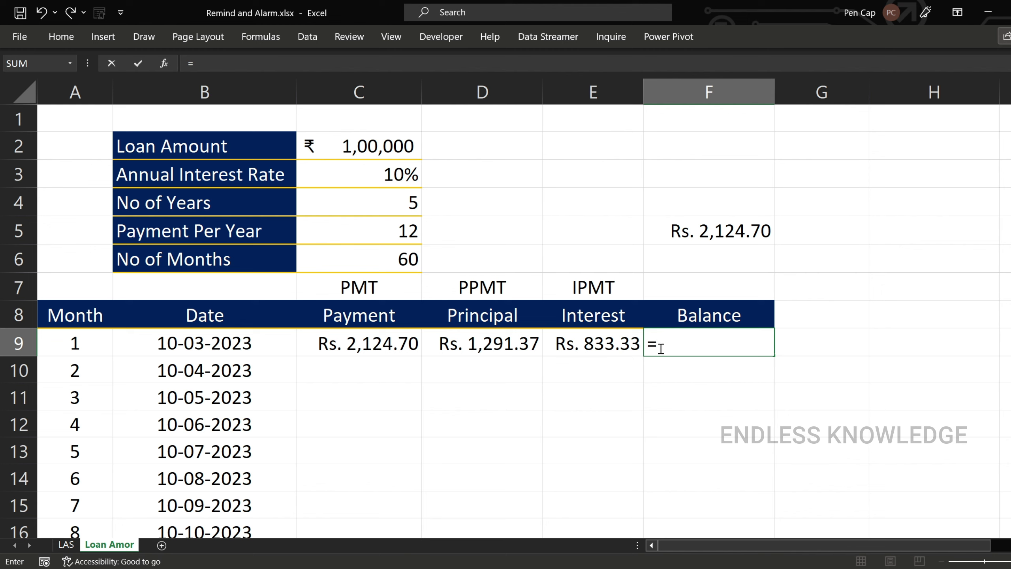
left_click(386, 147)
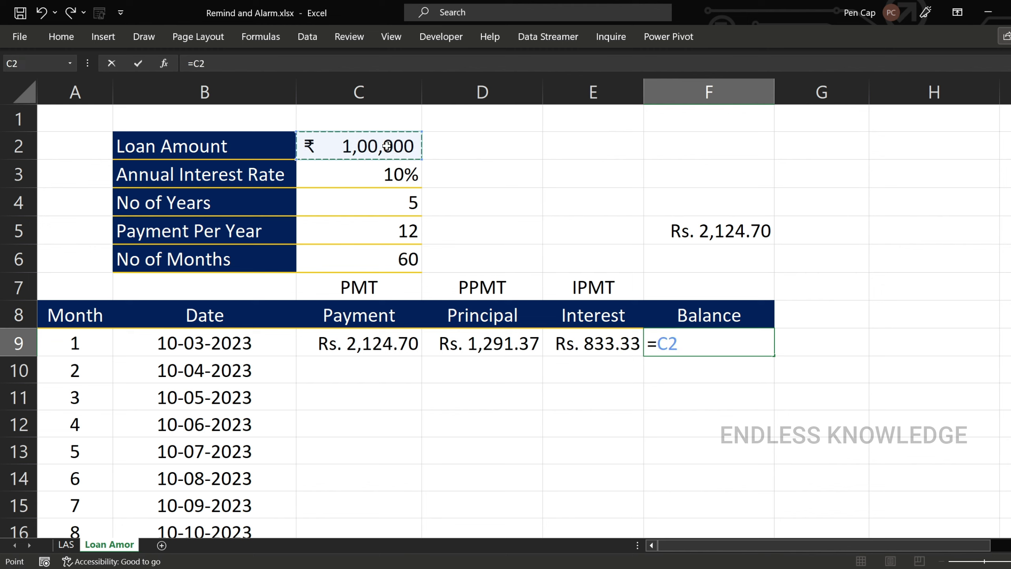
key("F4")
type("-")
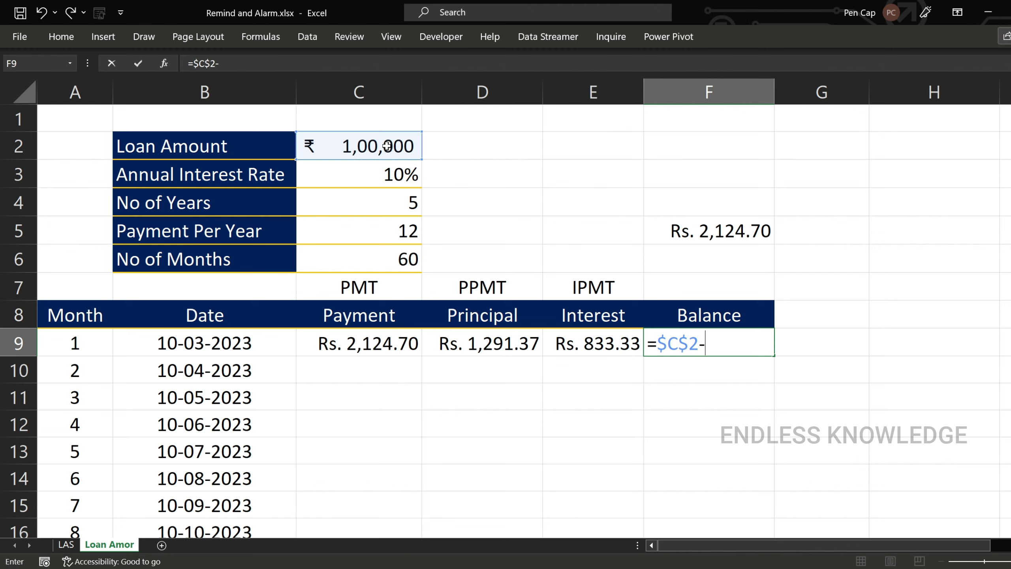
left_click(502, 341)
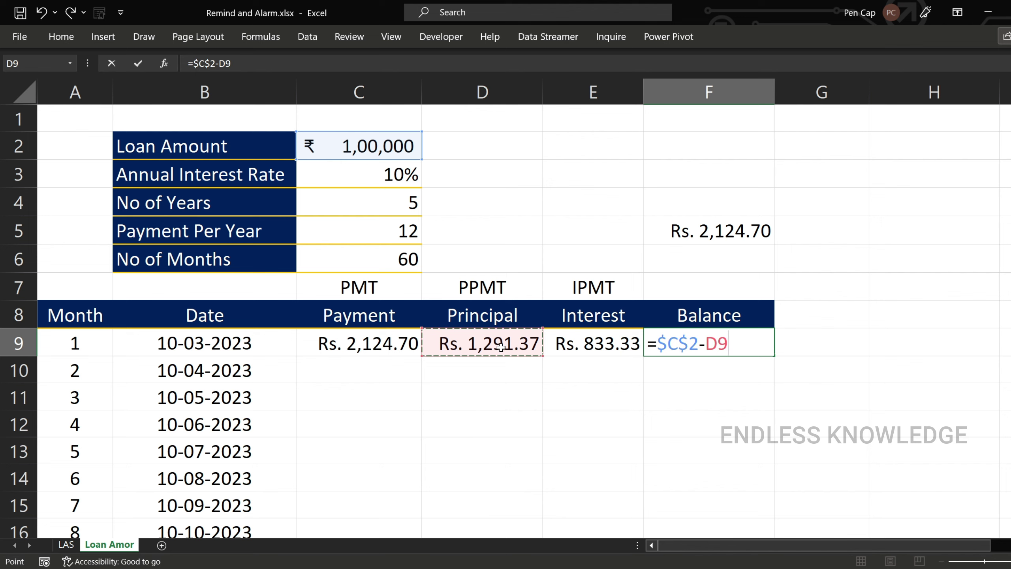
key("Return")
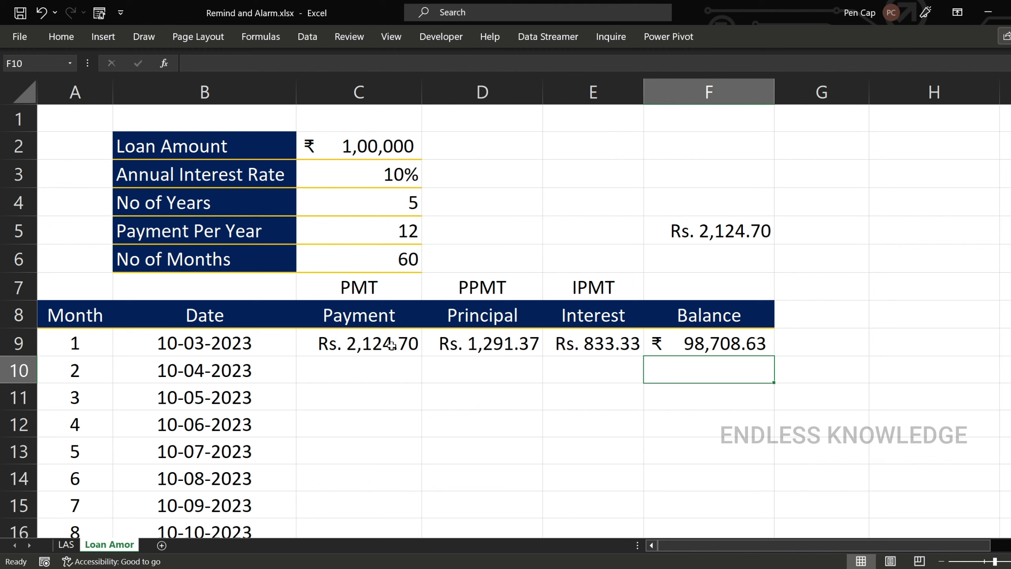
left_click(720, 343)
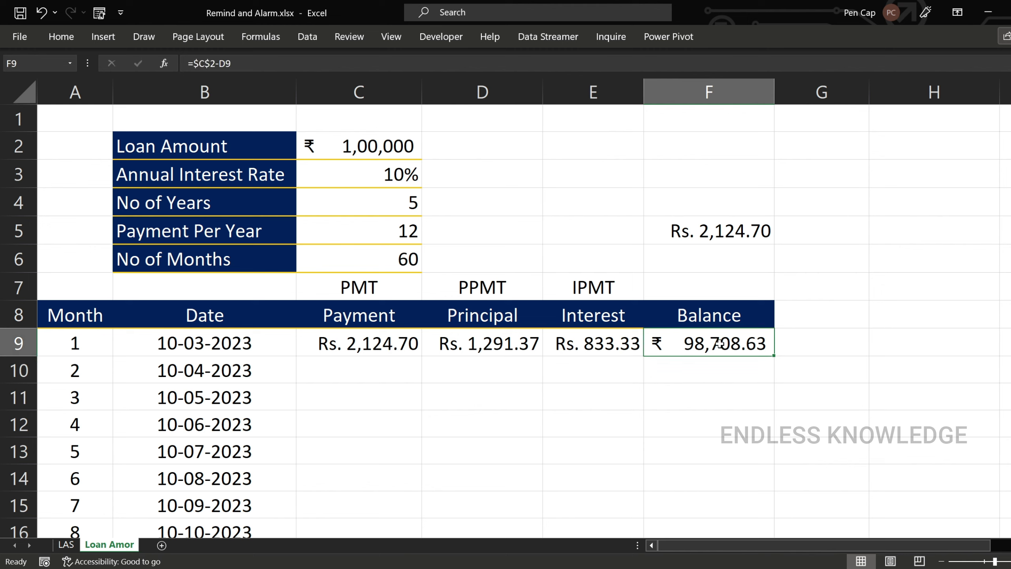
Step: Copy the payment, principal and interest formulas from C9:E9 down to row 10 and check each copied formula
left_click(357, 346)
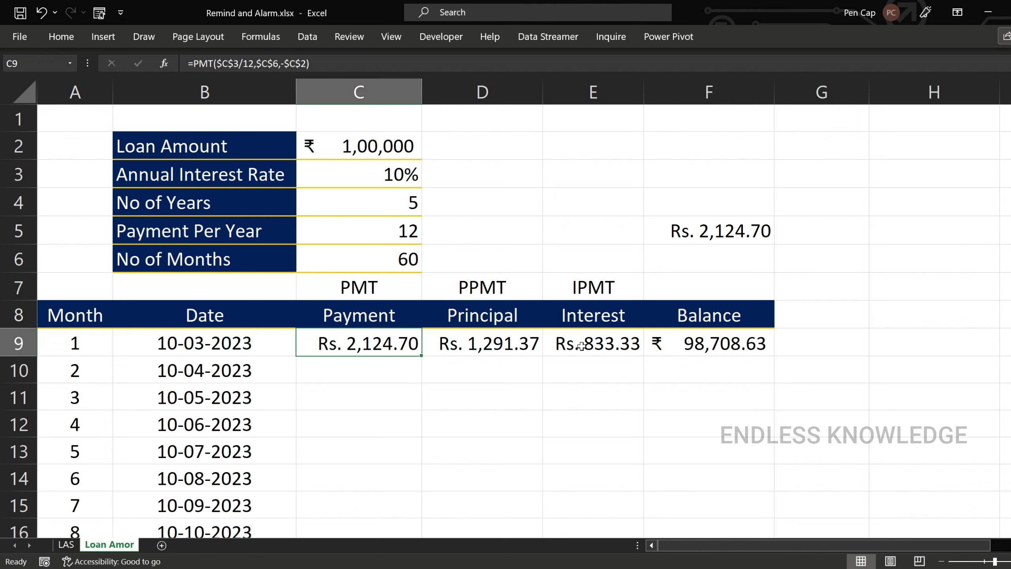
left_click_drag(358, 347, 584, 347)
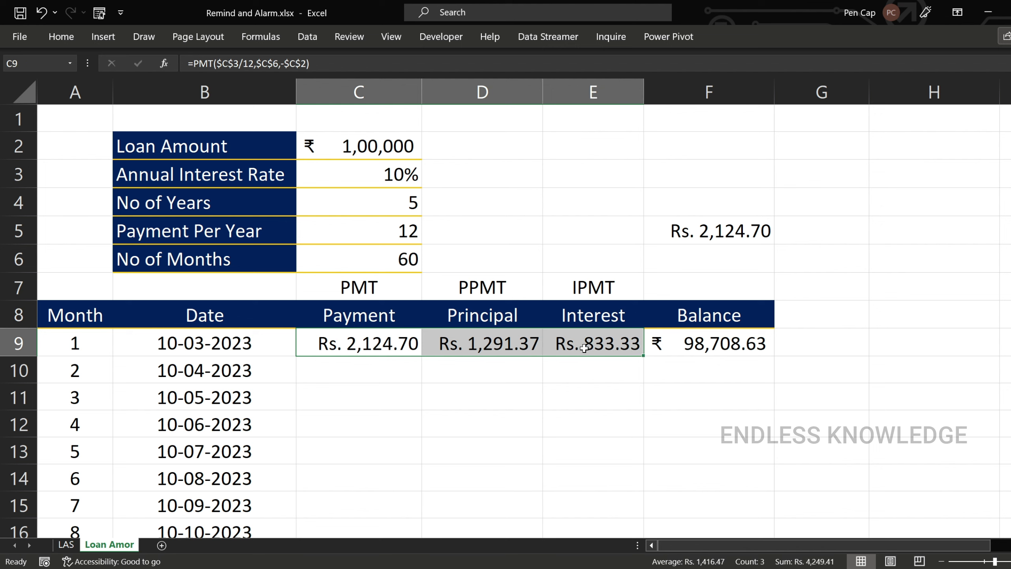
left_click_drag(643, 356, 637, 378)
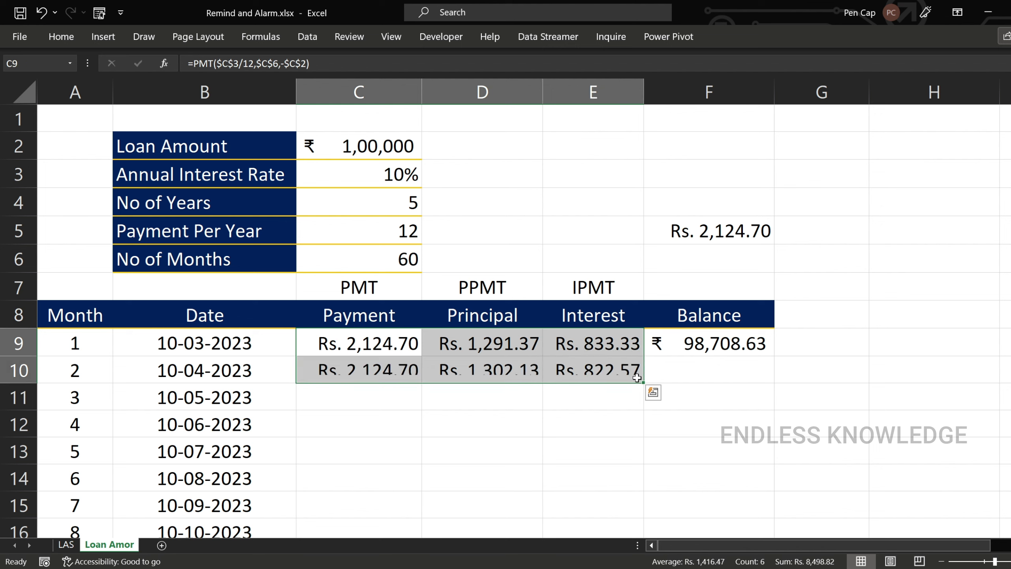
left_click(371, 372)
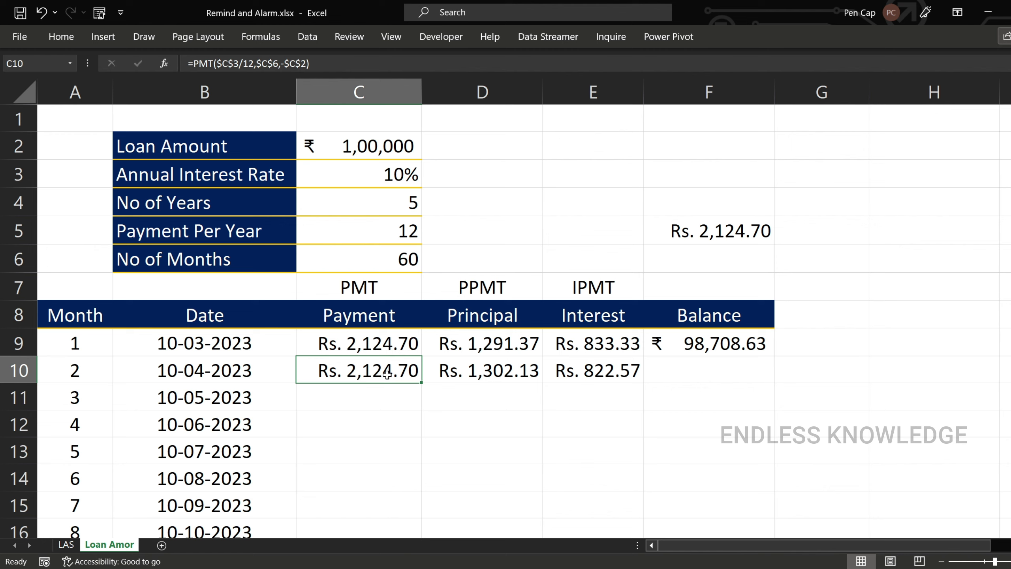
left_click(501, 369)
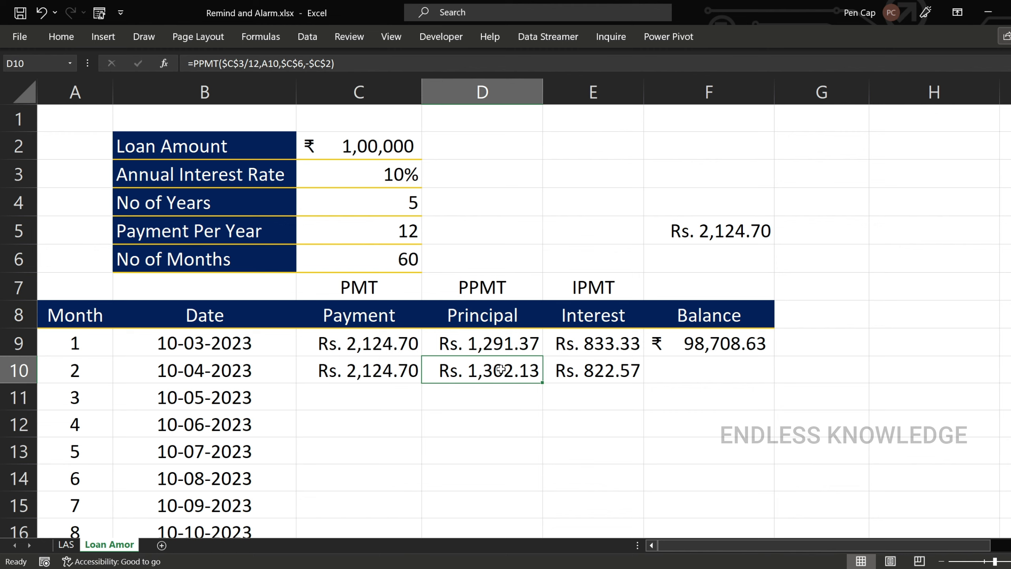
left_click(584, 373)
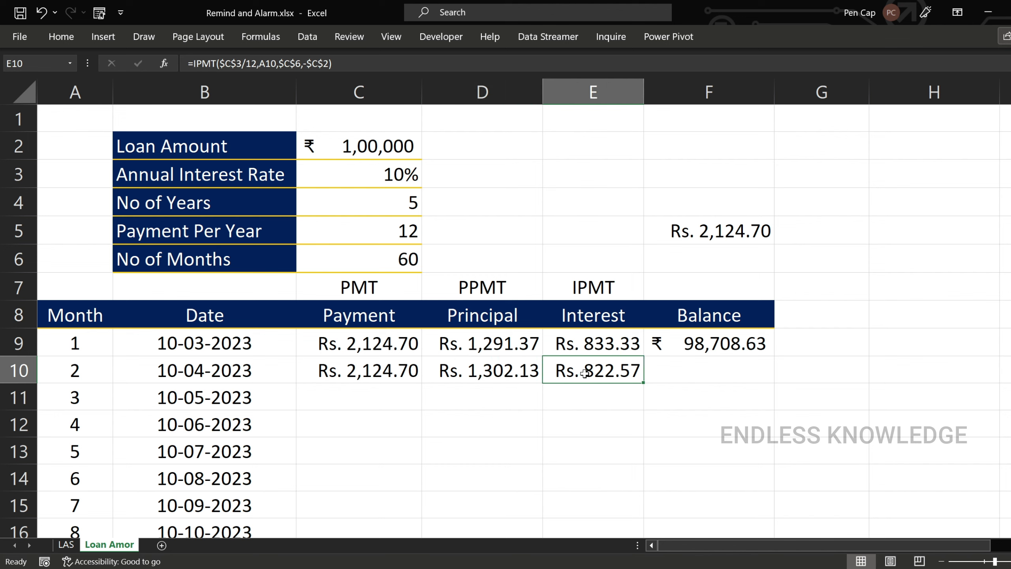
Step: Calculate the second month's balance in F10 as the previous balance minus that month's principal, using =F9-D10
left_click(720, 373)
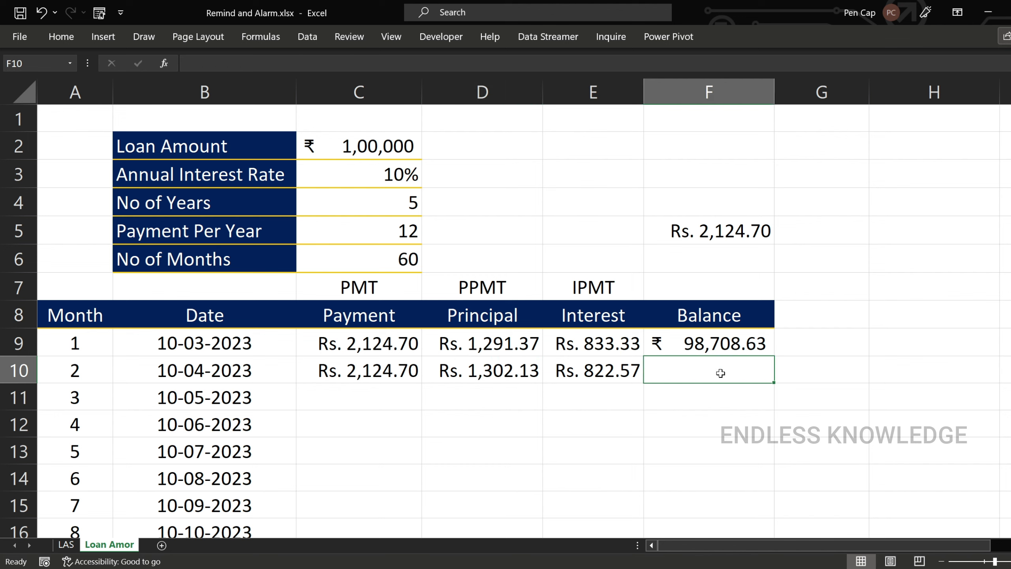
type("=")
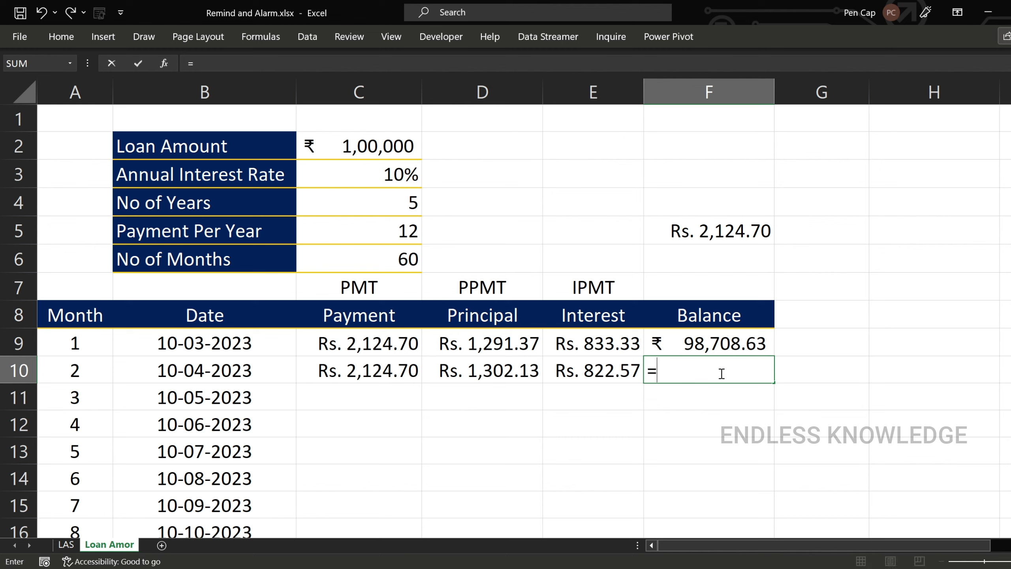
left_click(720, 342)
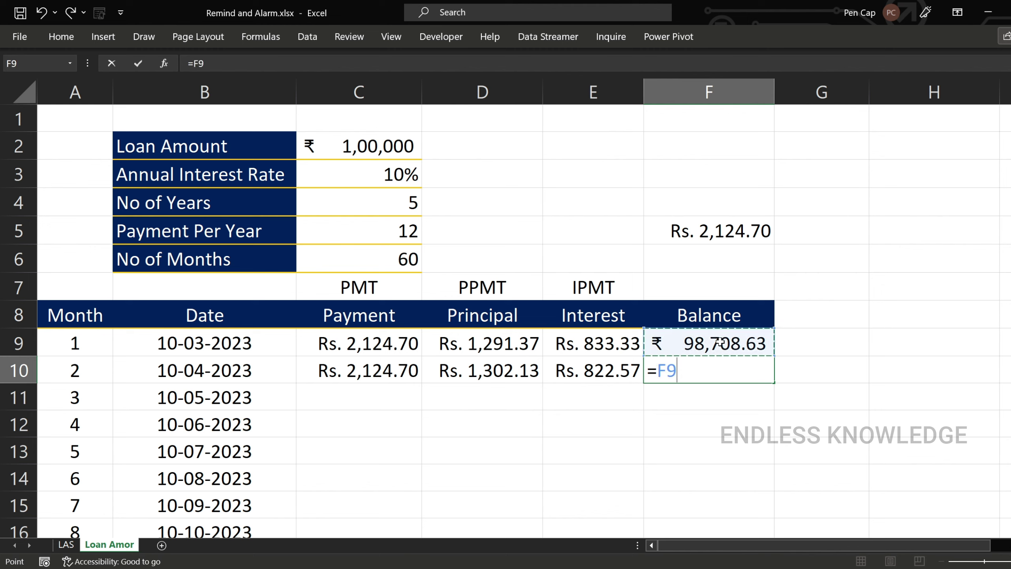
type("-")
left_click(507, 373)
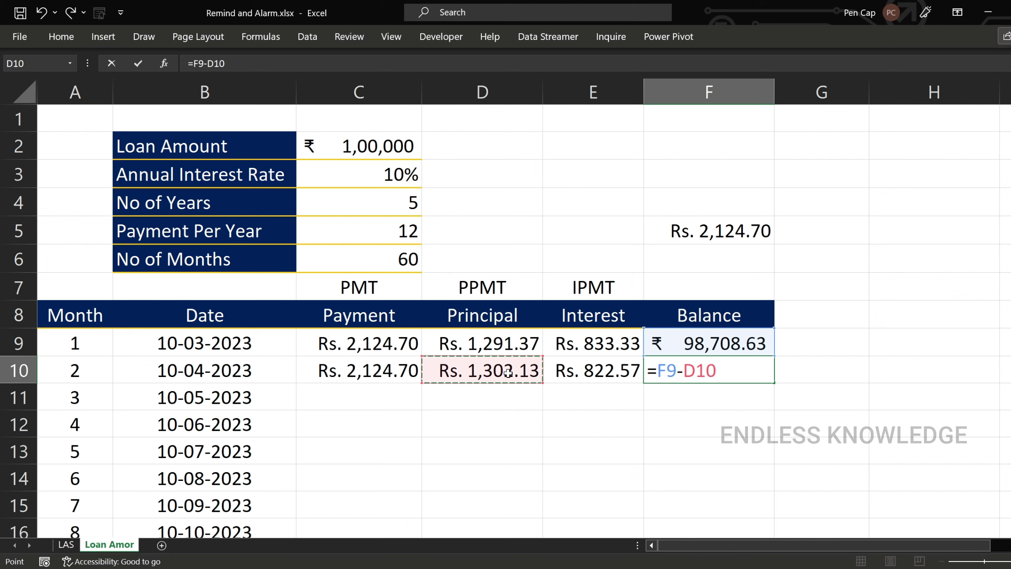
left_click(389, 370)
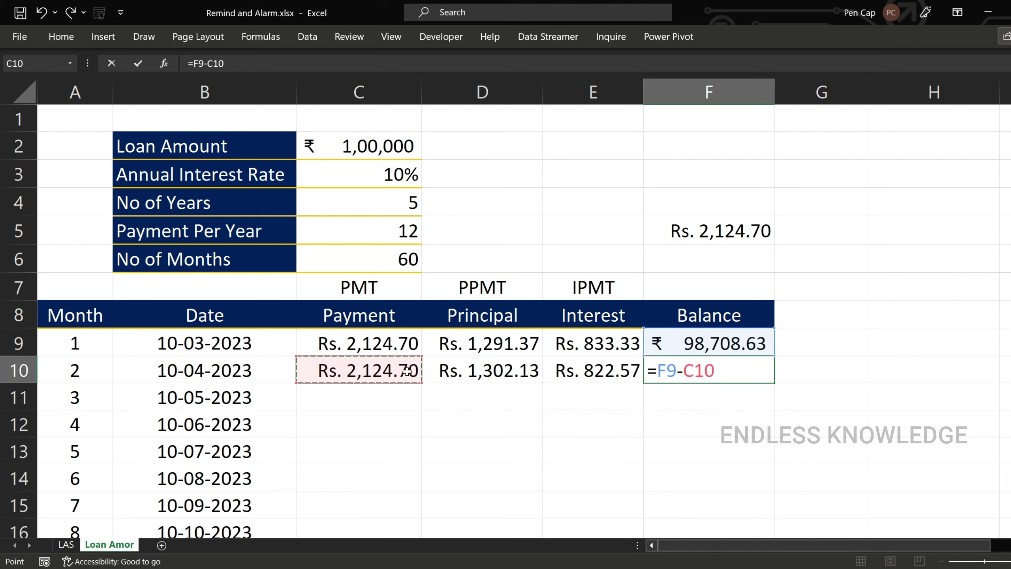
left_click(483, 373)
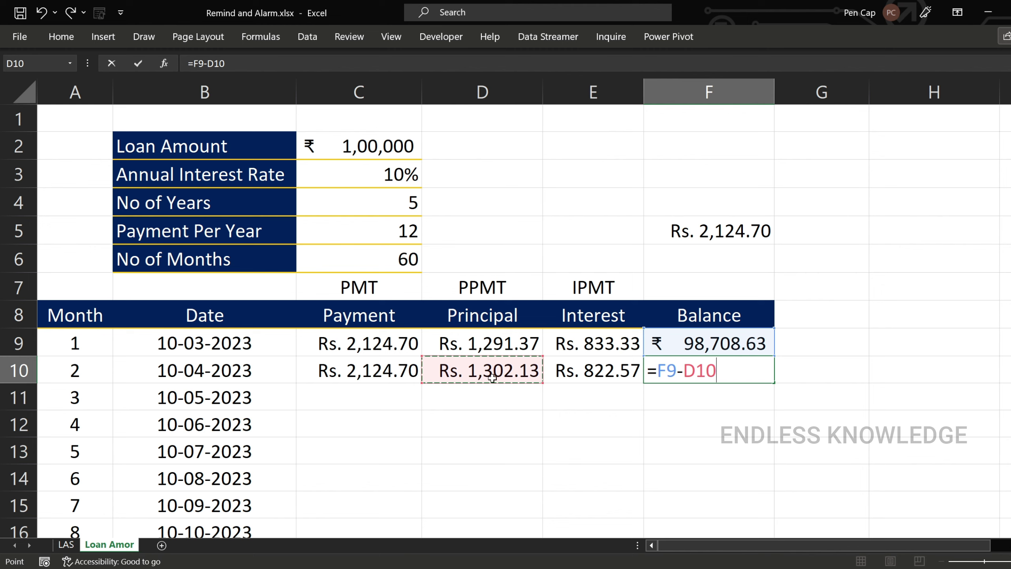
key("Return")
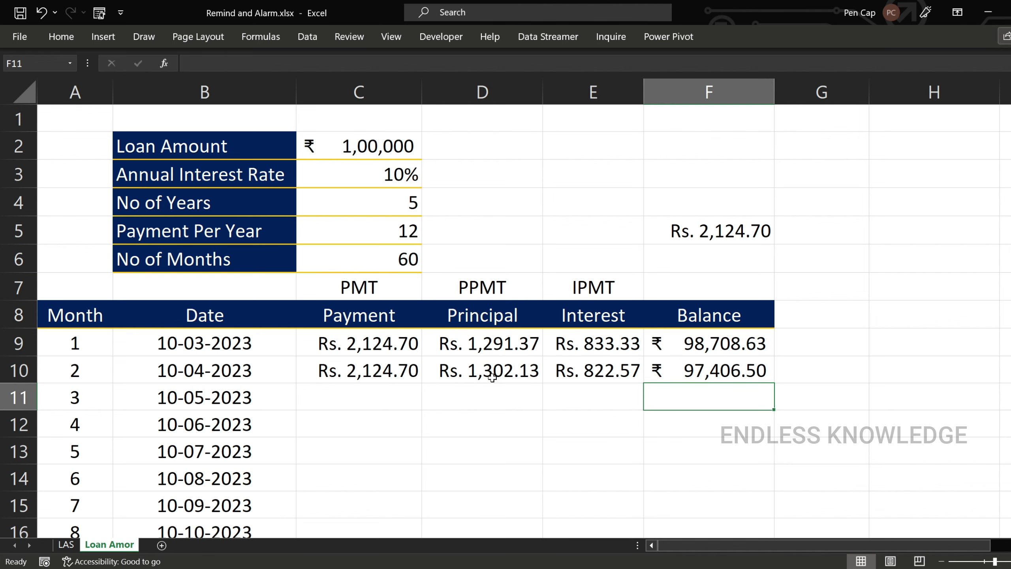
left_click(707, 370)
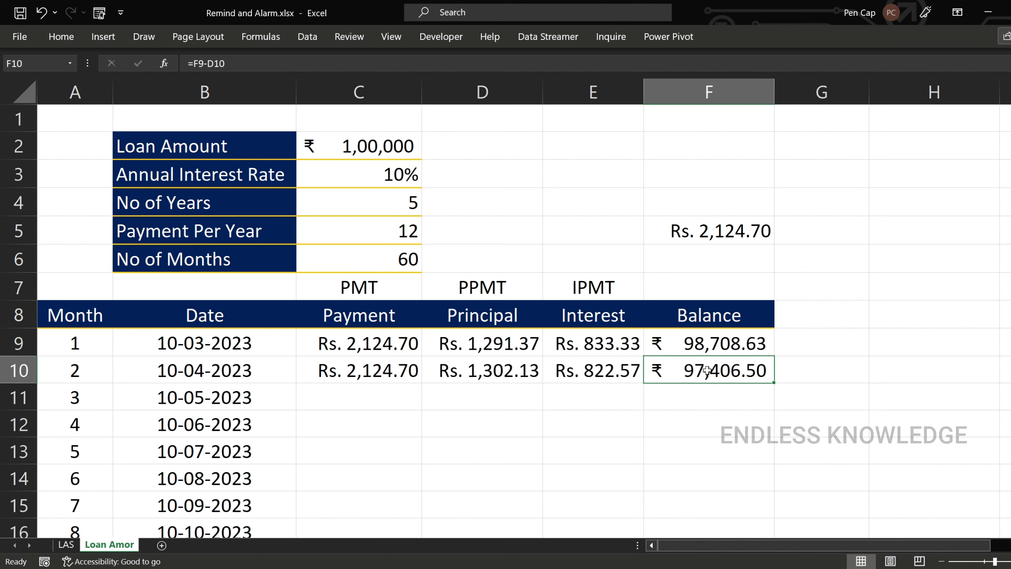
Step: Fill the payment, principal, interest and balance formulas in C10:F10 down through month 60
left_click(362, 372)
left_click_drag(361, 372, 749, 379)
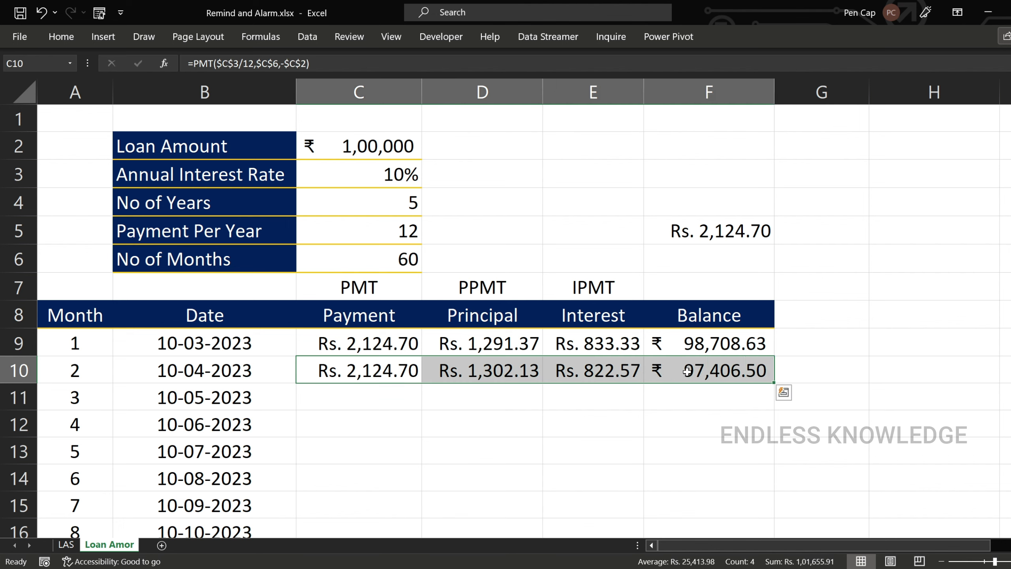
double_click(773, 383)
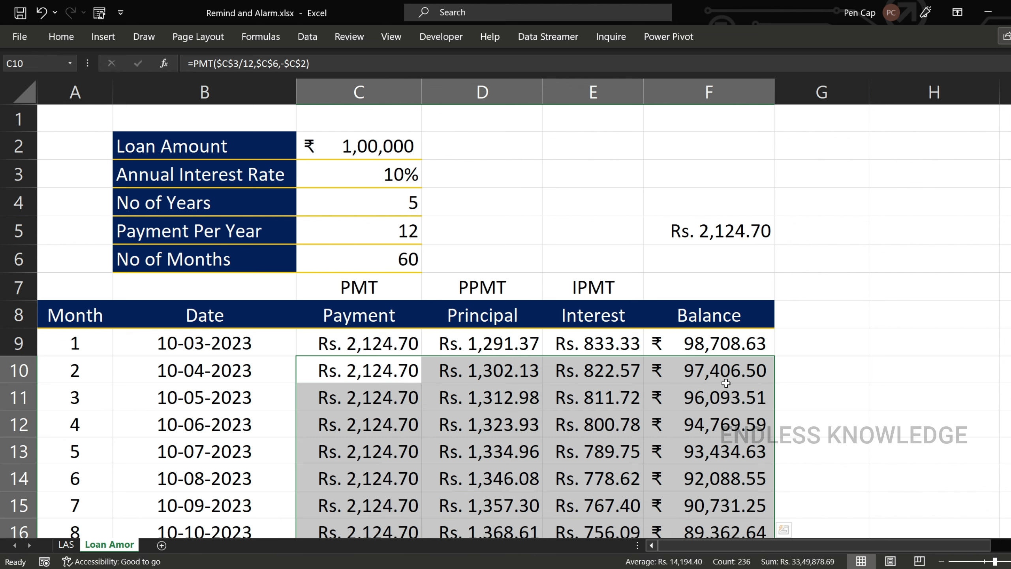
Step: Review the filled payment, principal and interest columns, and check the principal and balance in the month 60 row
left_click_drag(387, 374, 383, 504)
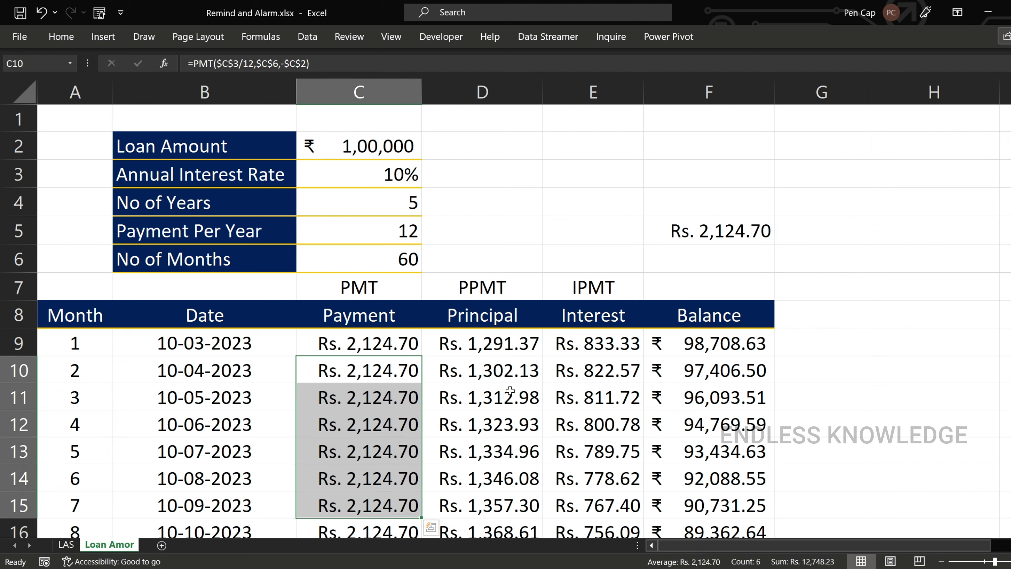
left_click_drag(513, 392, 515, 505)
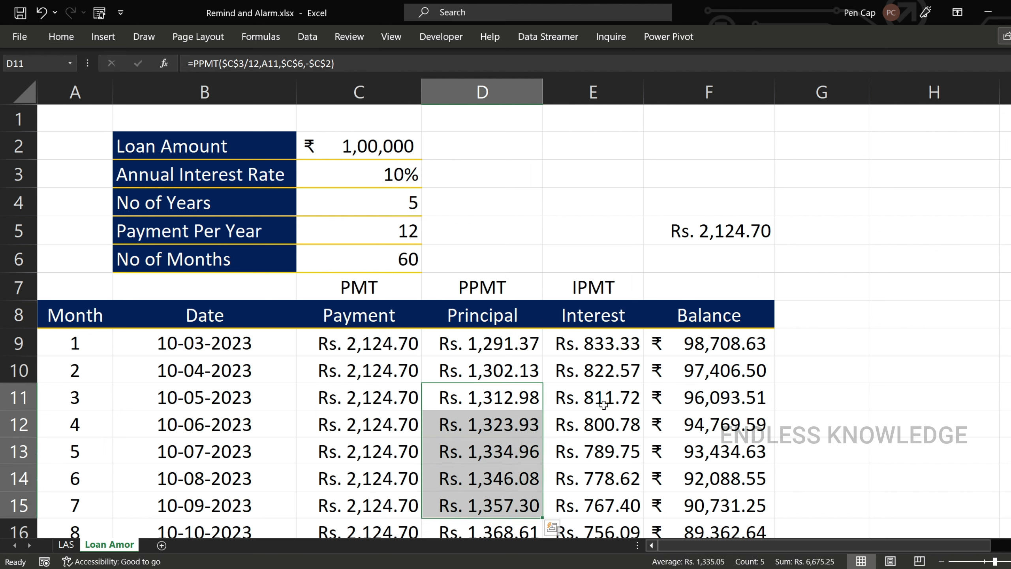
left_click_drag(611, 393, 608, 450)
left_click(618, 426)
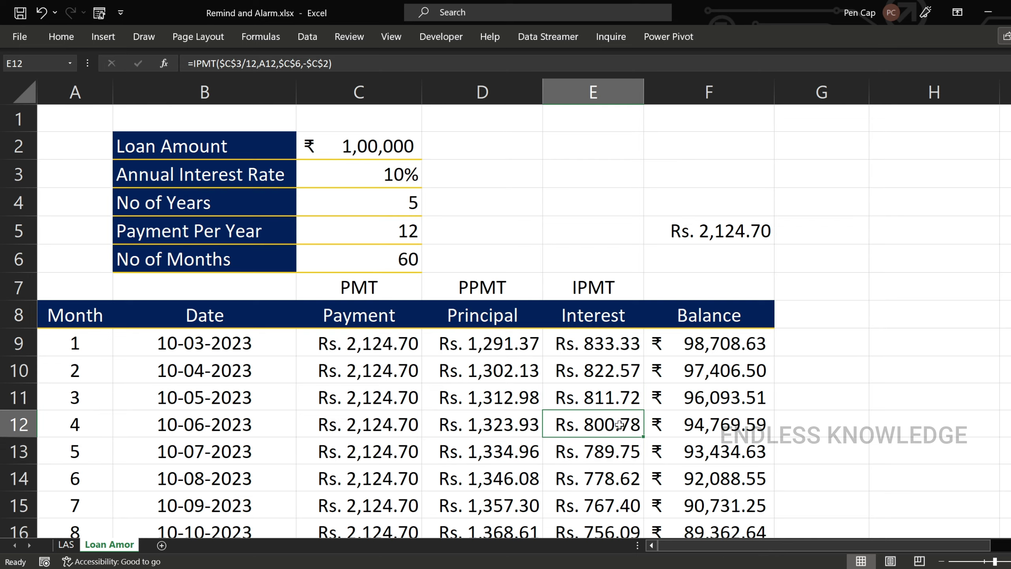
scroll(619, 424, "down", 18)
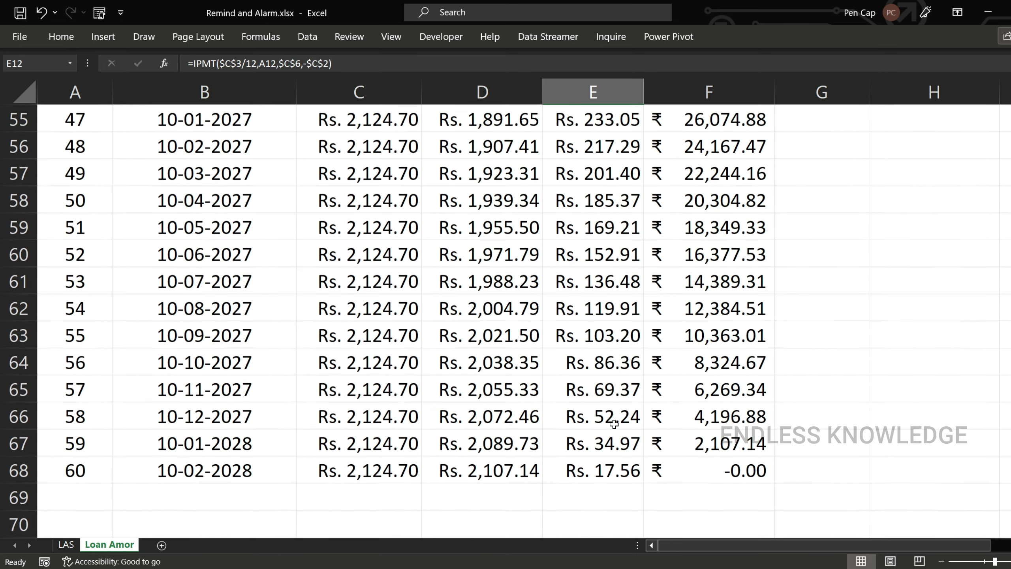
left_click(518, 476)
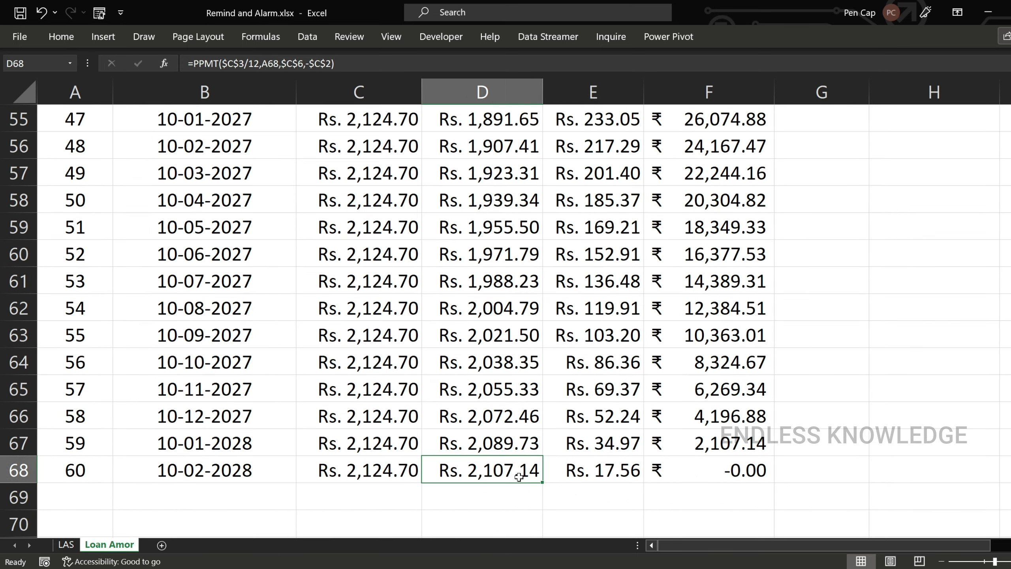
left_click(727, 471)
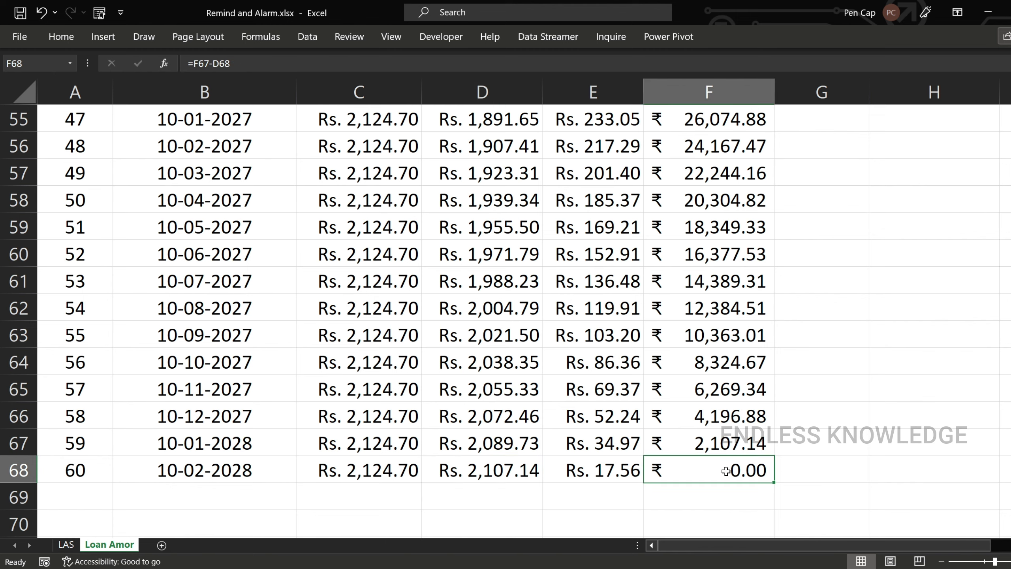
scroll(725, 471, "up", 18)
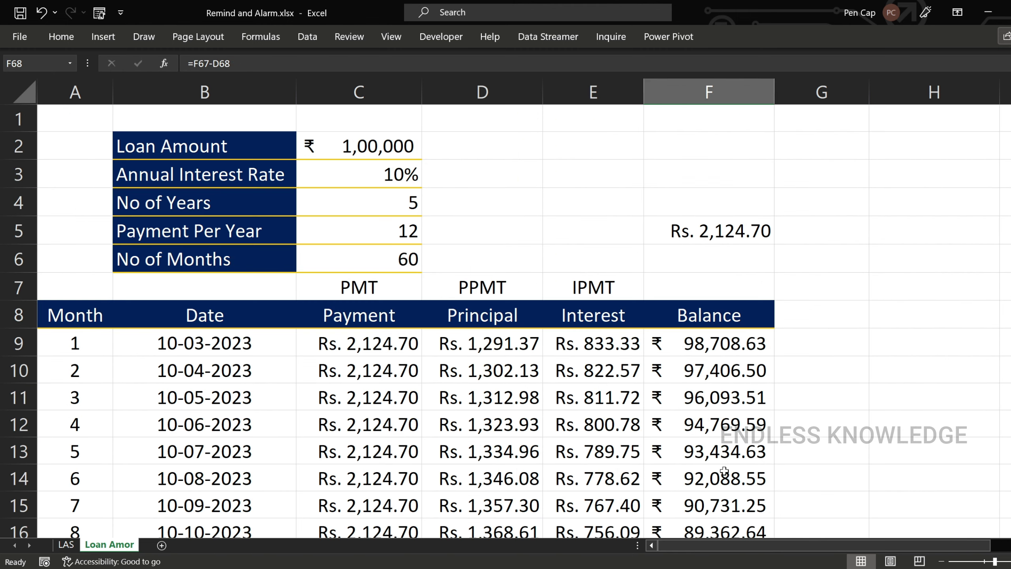
left_click(508, 360)
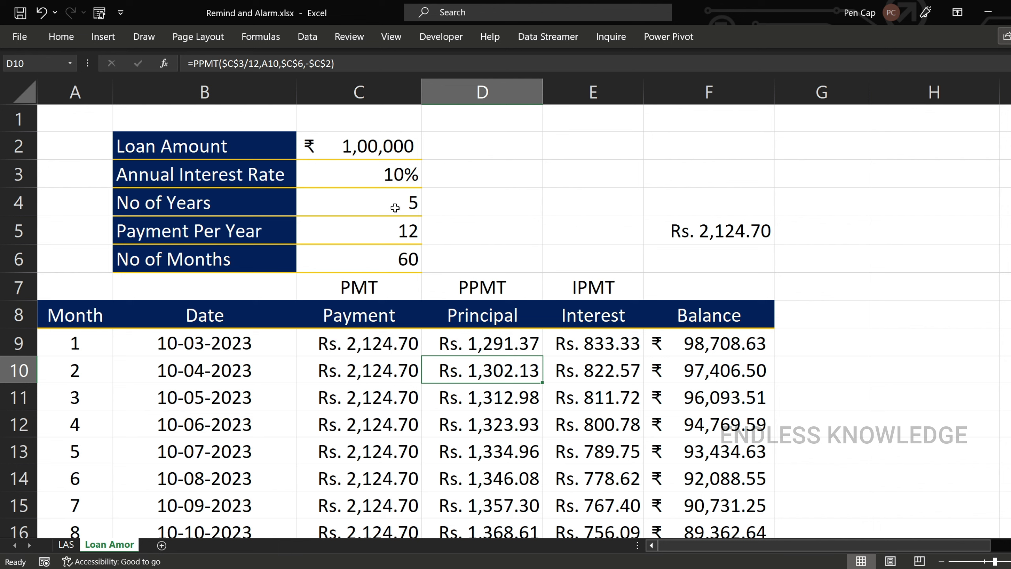
Step: Set the loan amount in C2 to 2000000 and autofit the Interest column to its recalculated values
left_click(372, 148)
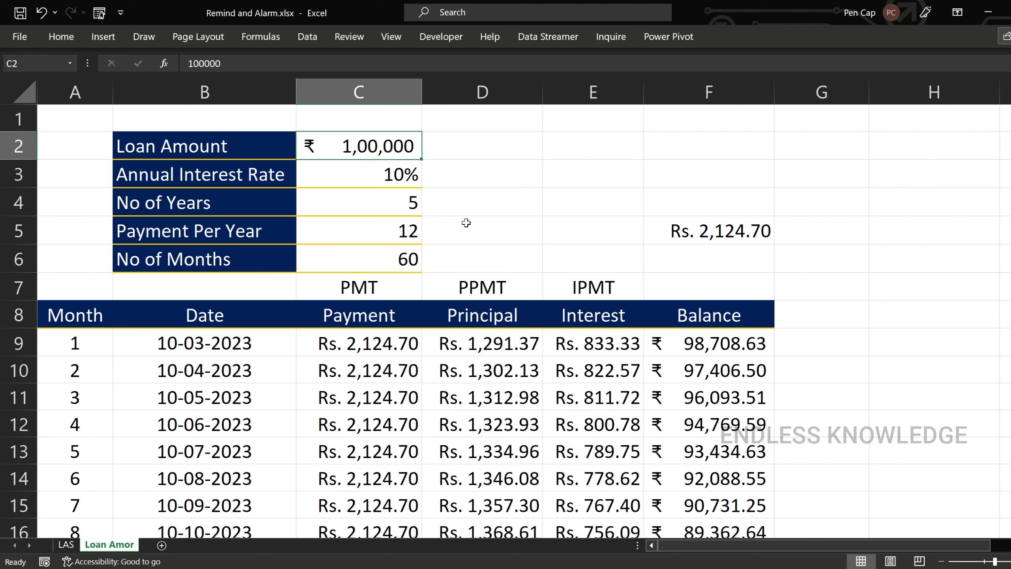
type("20,00,")
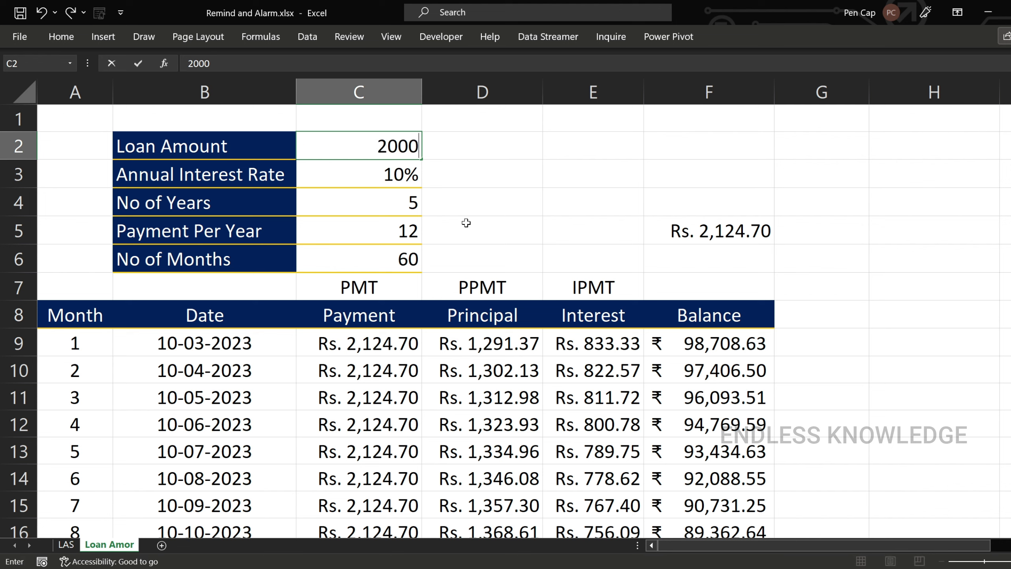
type("0000")
key("Return")
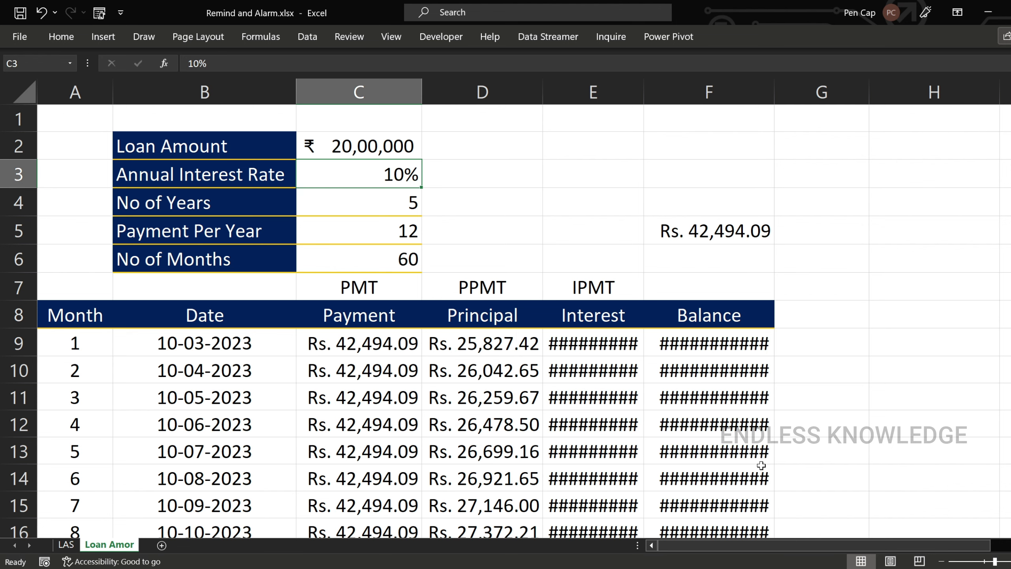
left_click(639, 372)
double_click(643, 90)
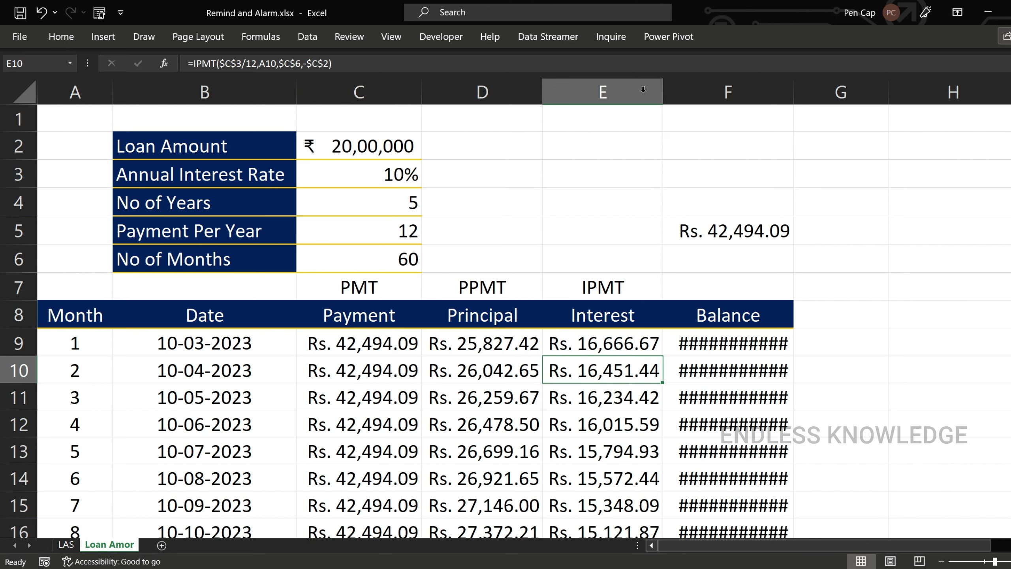
Step: Autofit the Balance column and review the recalculated payment, principal, interest and balance formulas in the first schedule rows
double_click(793, 90)
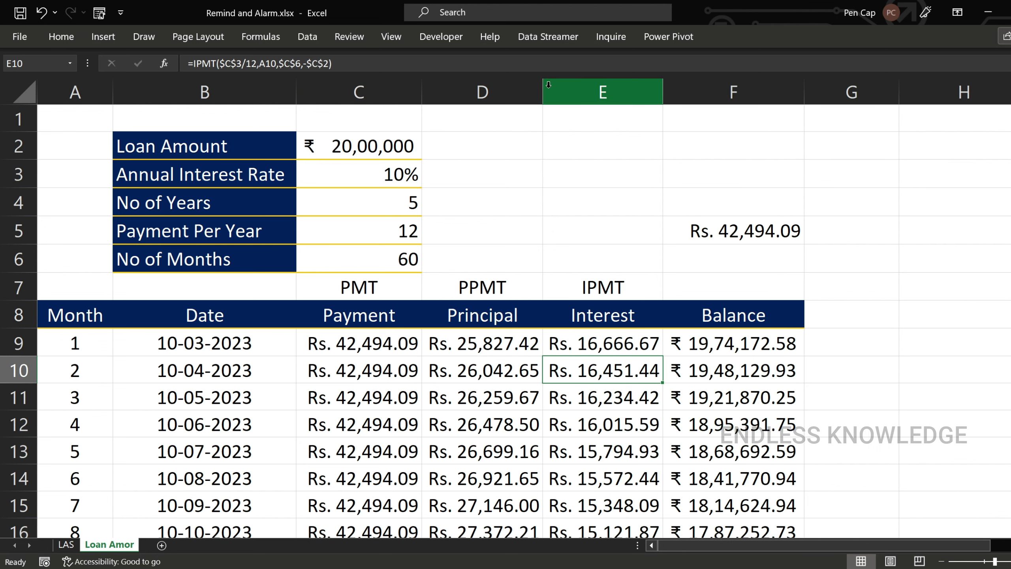
left_click(394, 337)
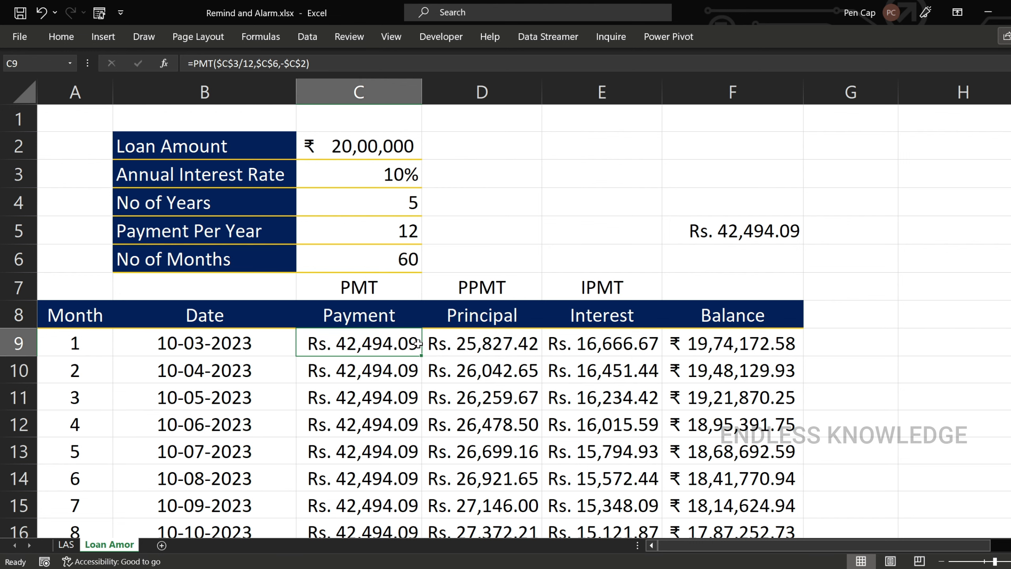
left_click(485, 344)
left_click(594, 337)
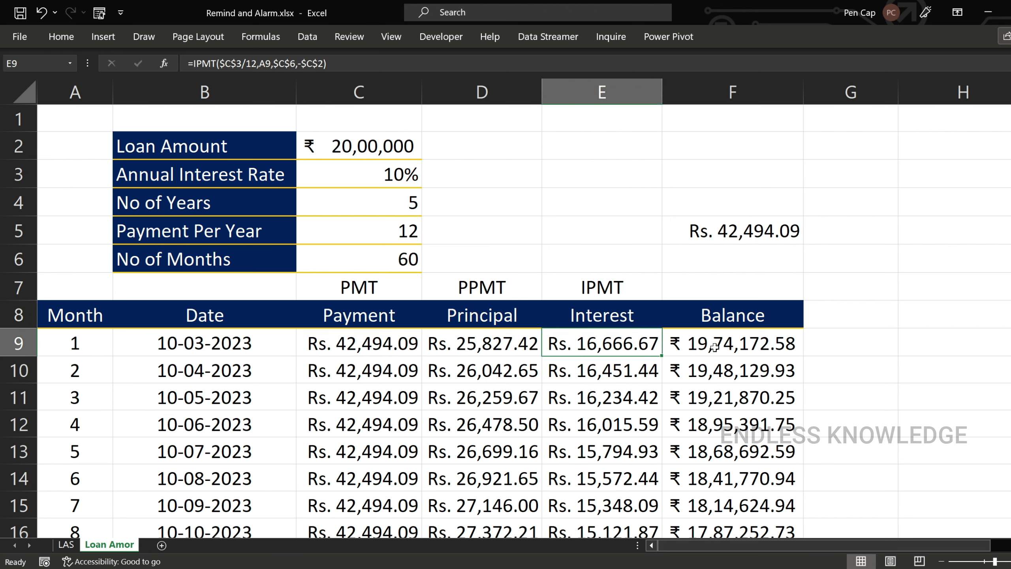
left_click(368, 346)
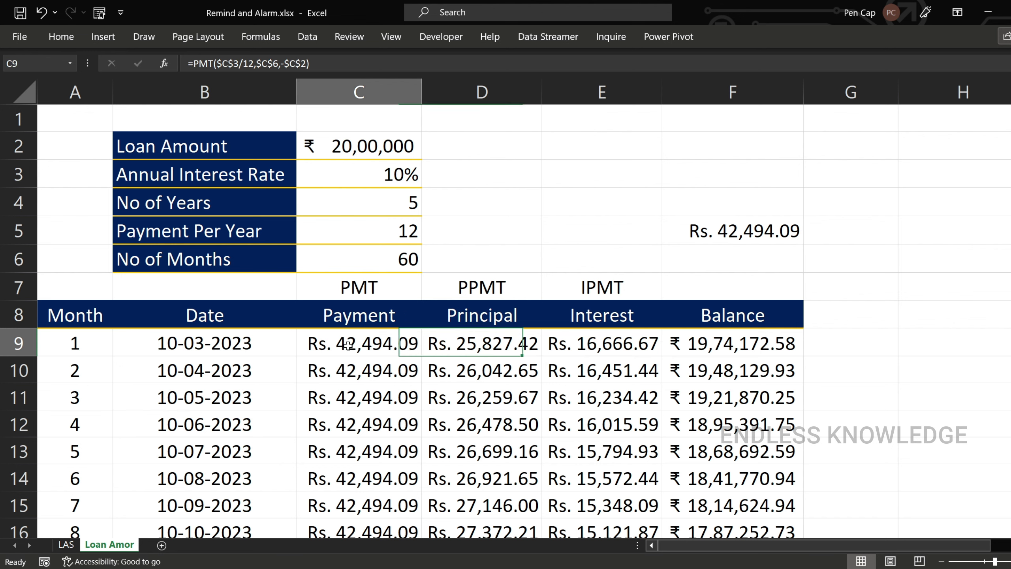
left_click(704, 343)
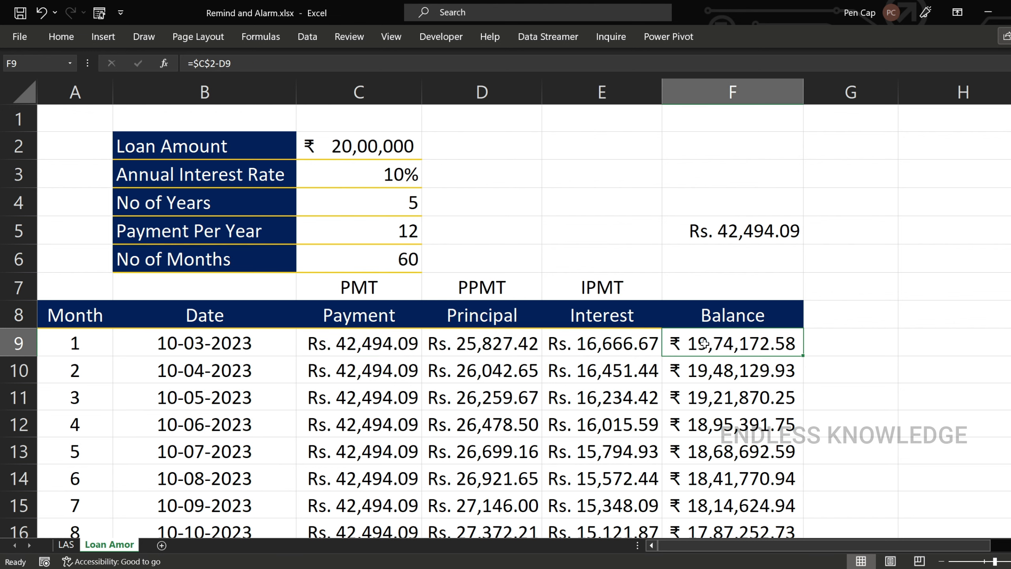
left_click(724, 381)
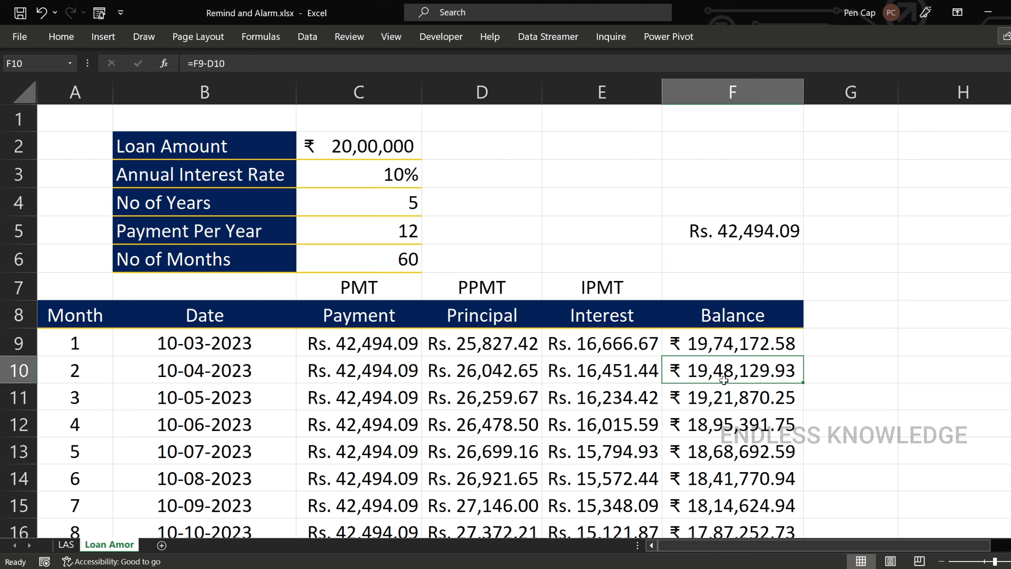
Step: Check how the remaining balance runs down the schedule to the month 60 row
scroll(739, 370, "down", 11)
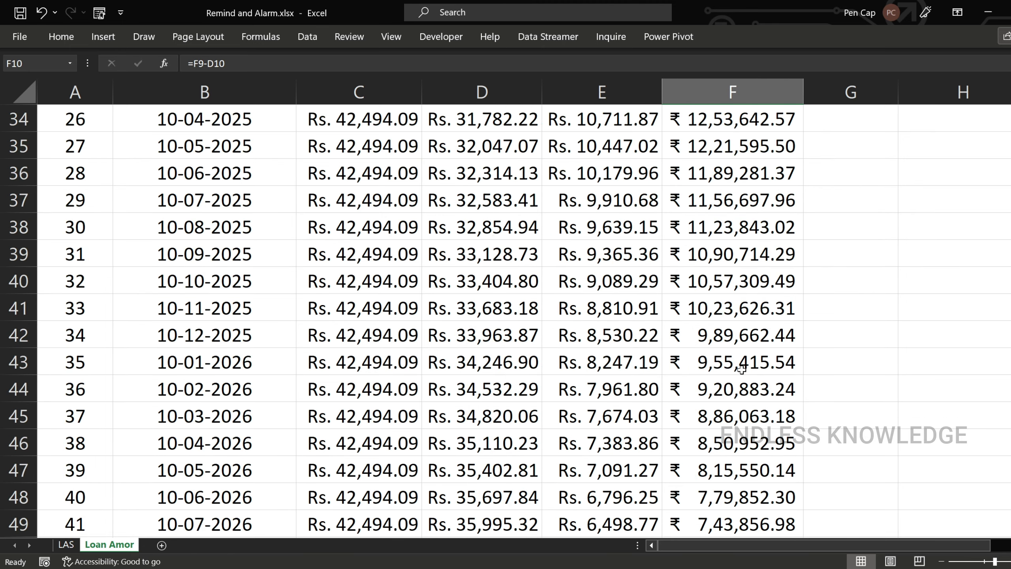
scroll(741, 370, "down", 9)
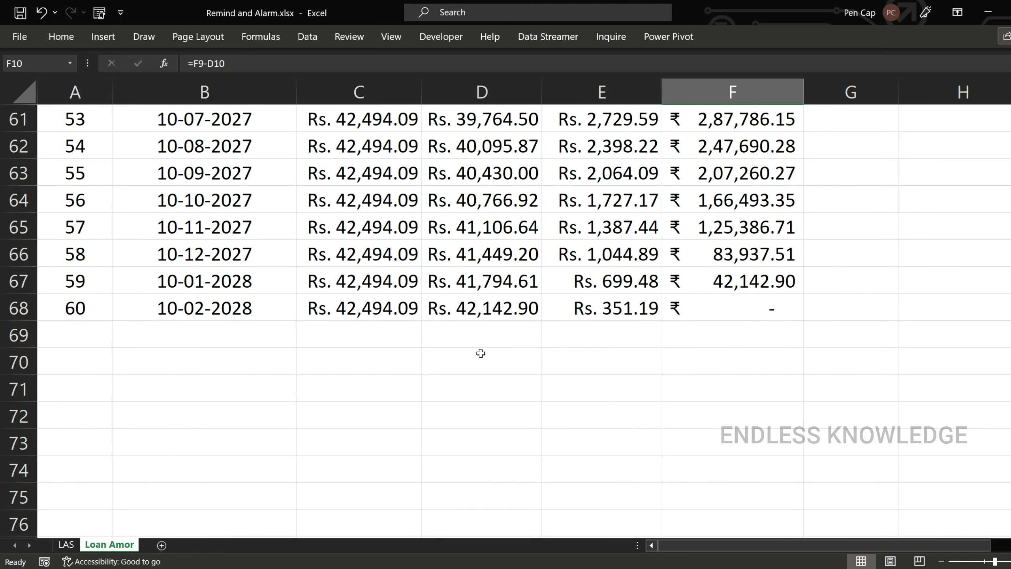
scroll(492, 338, "up", 1)
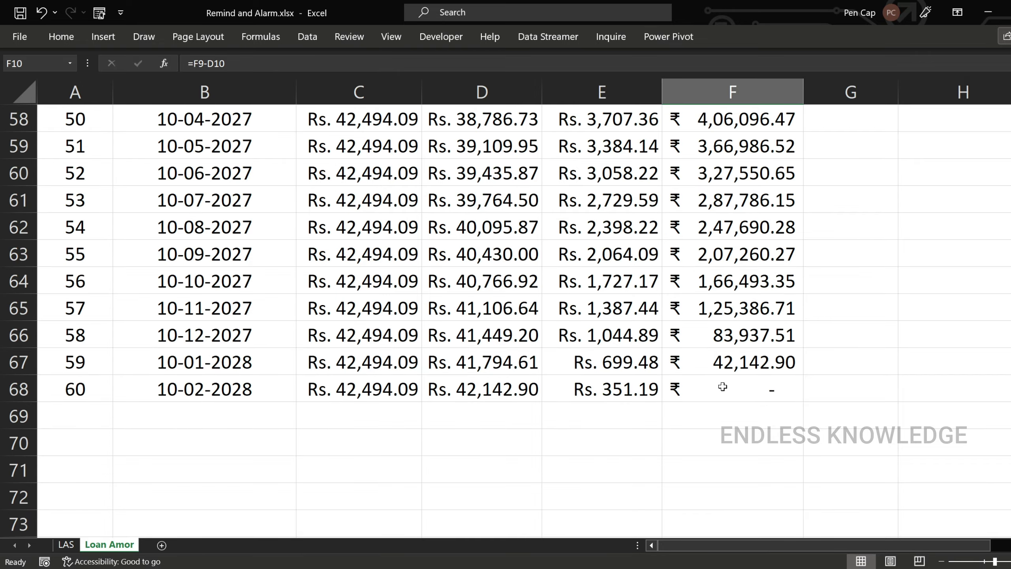
left_click(722, 386)
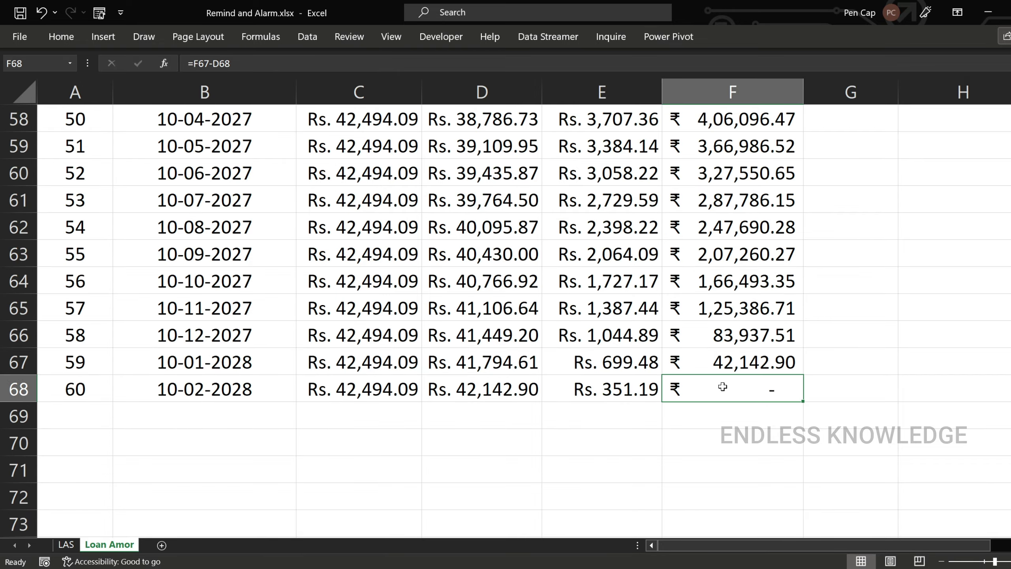
scroll(713, 289, "down", 1)
scroll(713, 289, "up", 20)
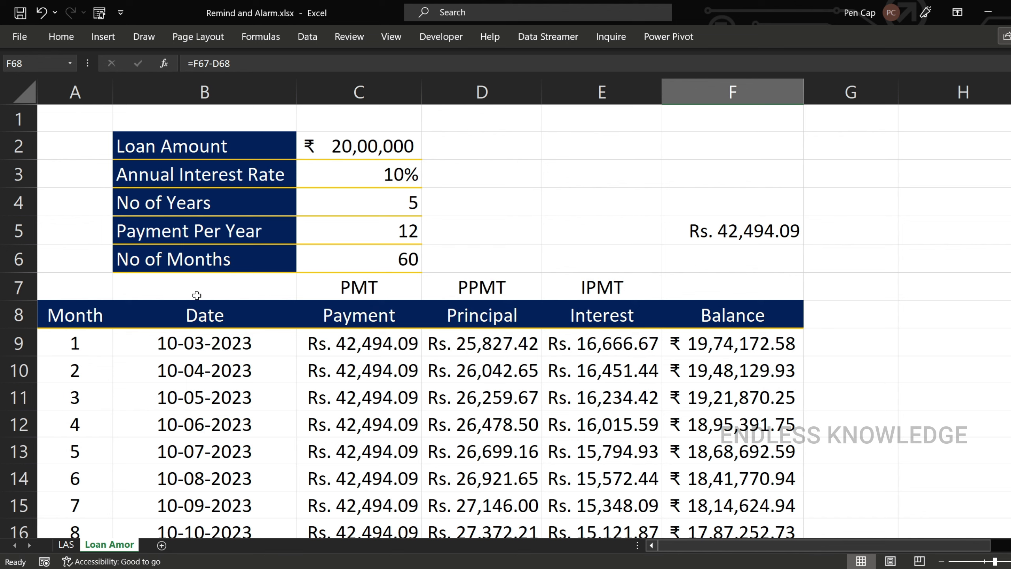
Step: Set the number of years in C4 to 10 and check the number of months in C6
left_click(384, 204)
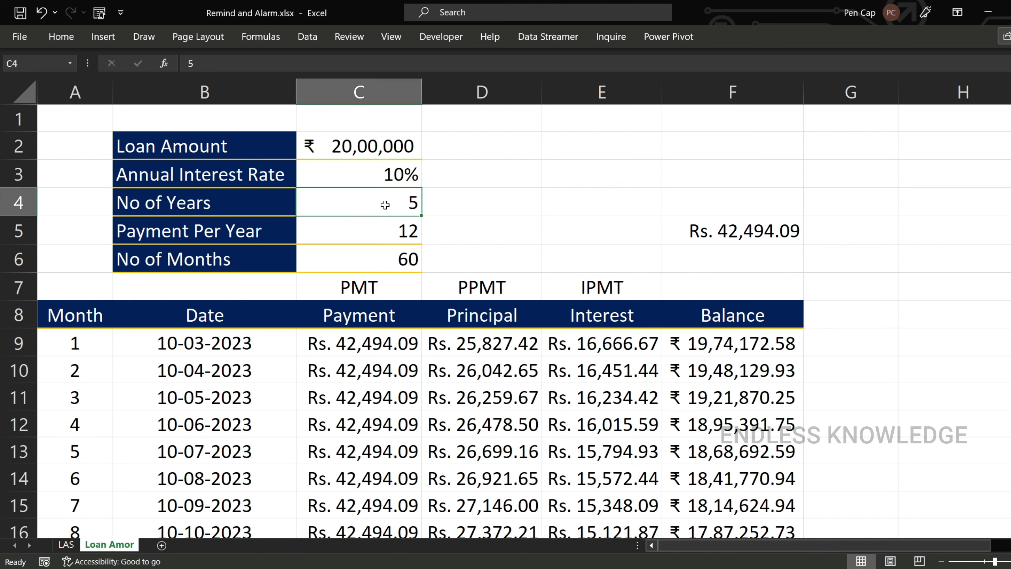
type("10")
key("Return")
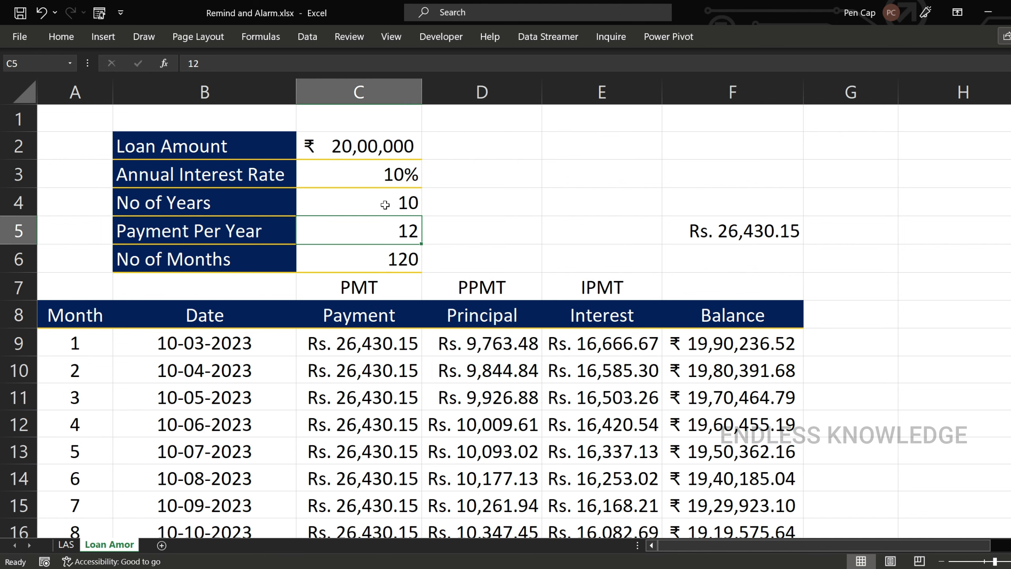
left_click(382, 254)
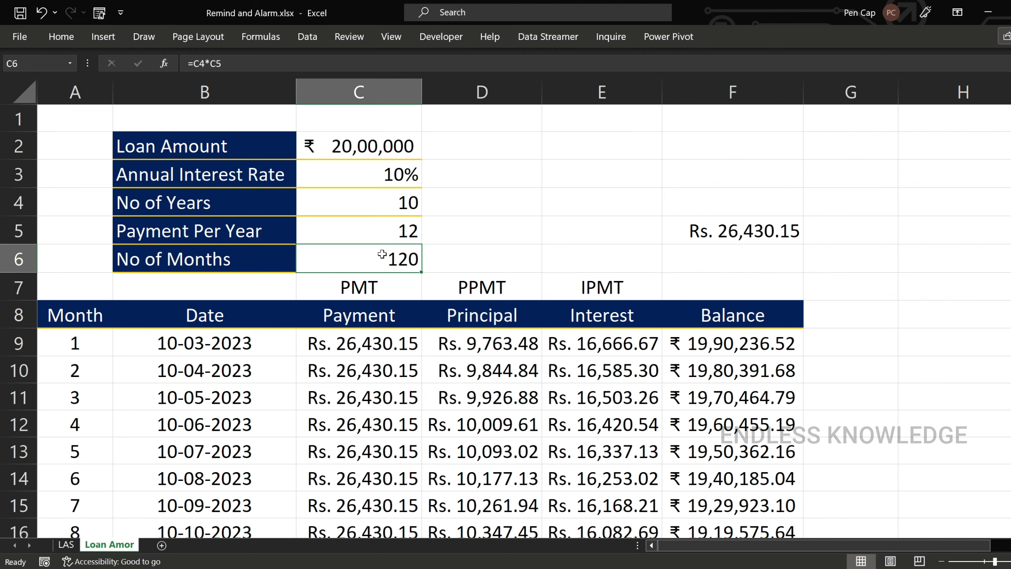
Step: Extend the schedule by filling the month 60 row, A68:F68, down to month 66
scroll(416, 287, "down", 20)
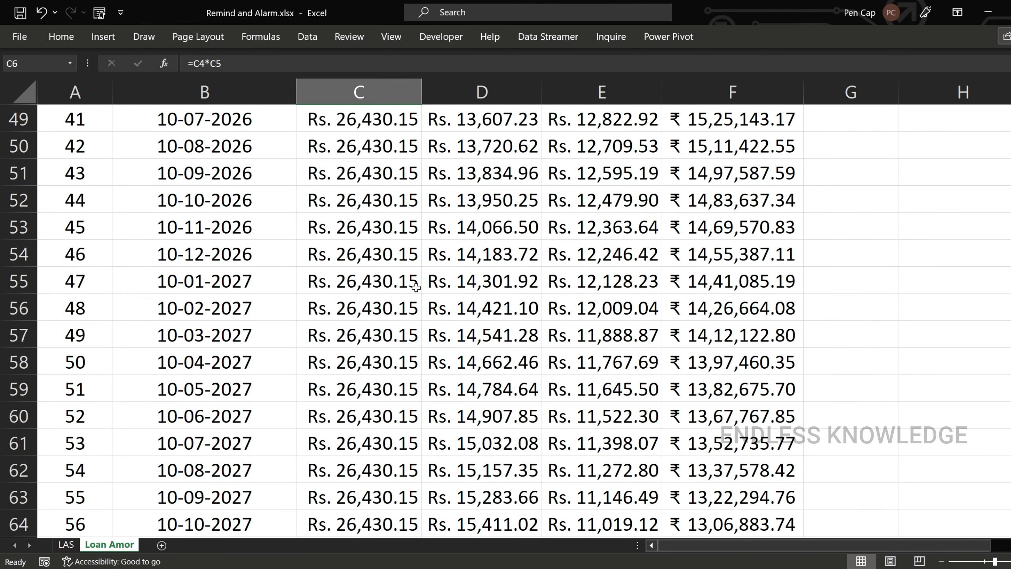
scroll(132, 209, "up", 2)
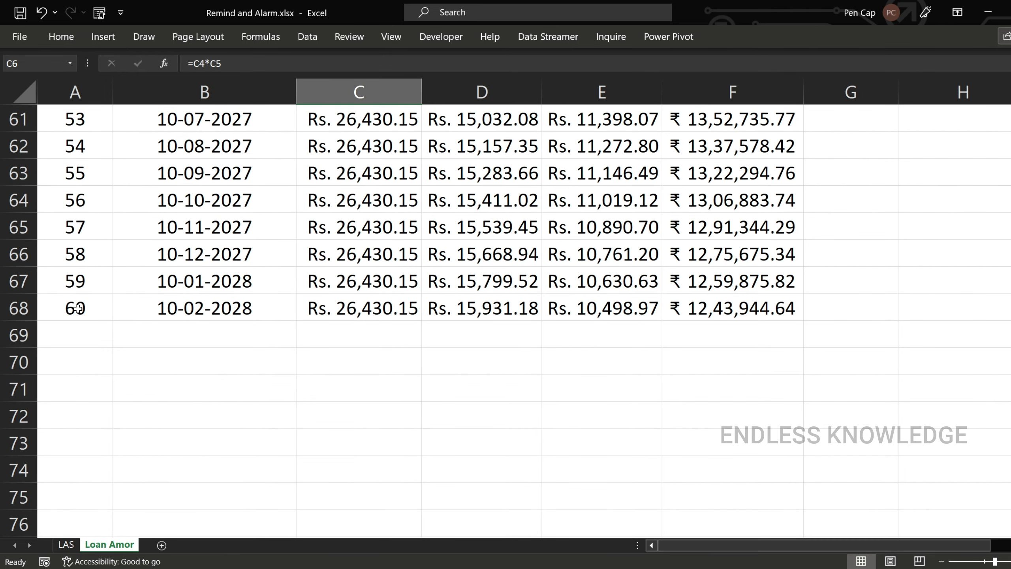
left_click_drag(86, 312, 727, 308)
left_click_drag(803, 320, 805, 466)
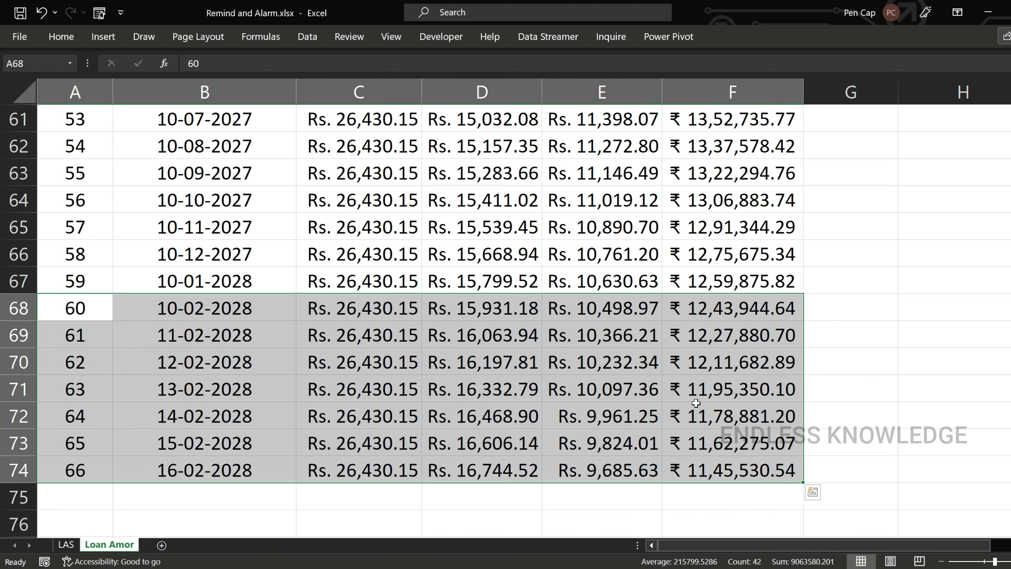
Step: Fill the month 66 row, A74:F74, down through month 120 in row 128
scroll(693, 402, "down", 3)
left_click(88, 228)
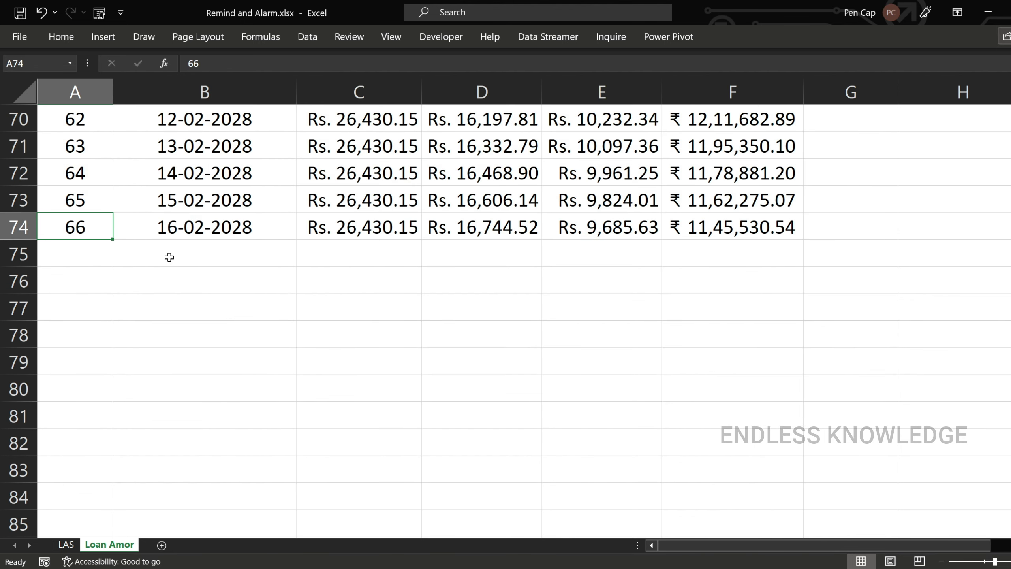
left_click_drag(88, 228, 677, 235)
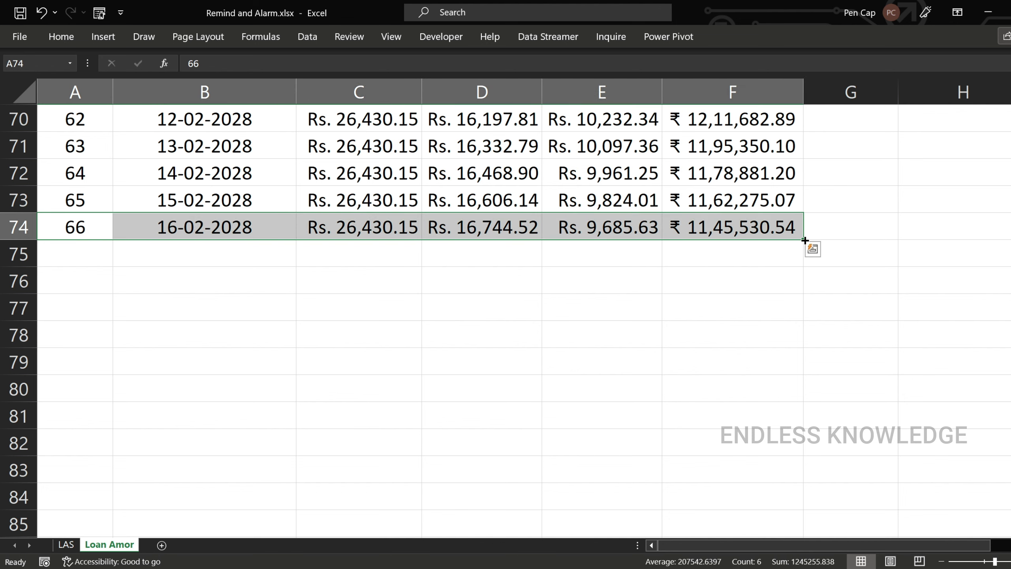
left_click_drag(803, 239, 791, 462)
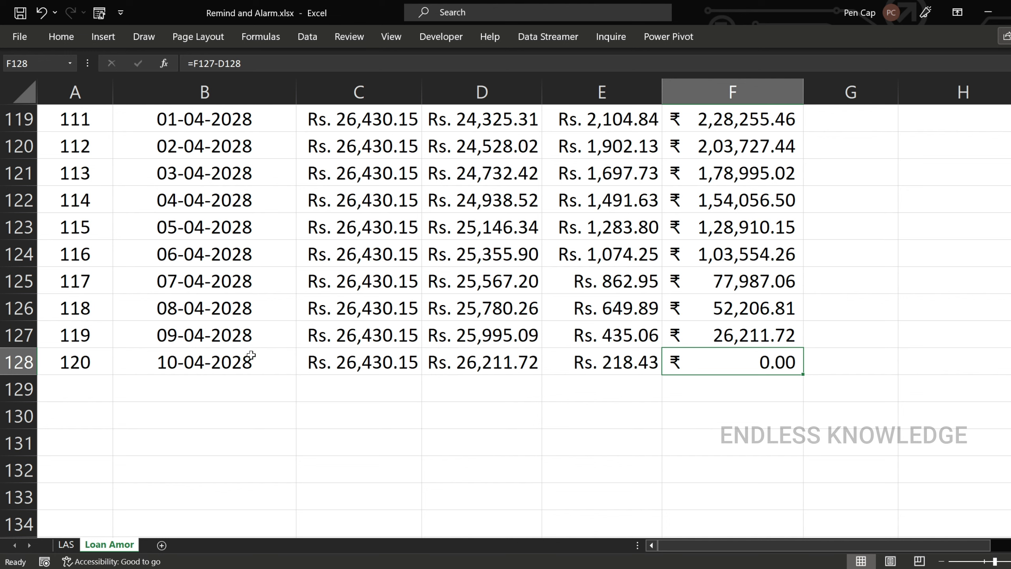
Step: Examine the dates in the Date column for the added months 61 to 120 against the month 60 date
scroll(277, 362, "up", 4)
scroll(263, 390, "down", 3)
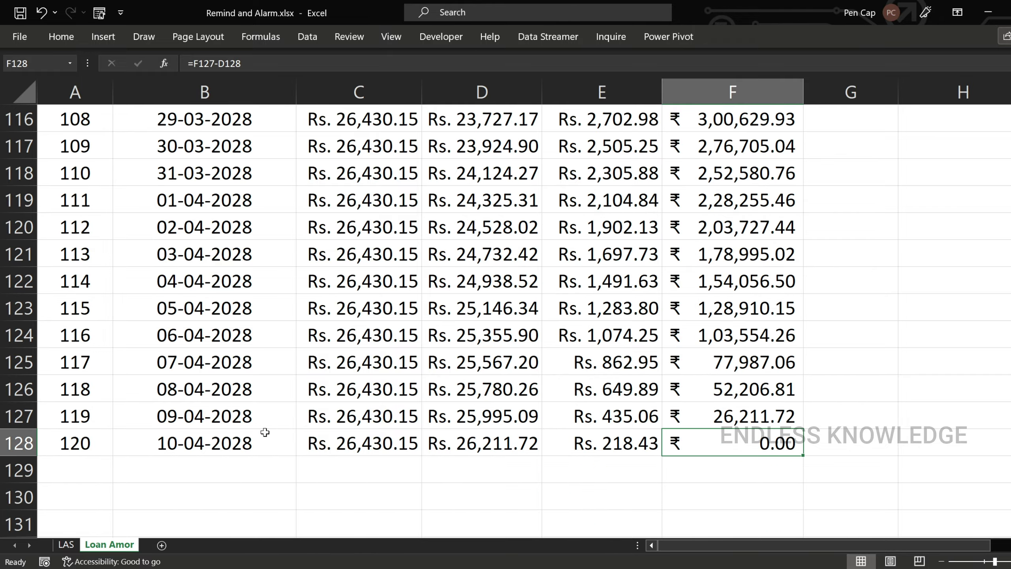
left_click_drag(264, 432, 254, 453)
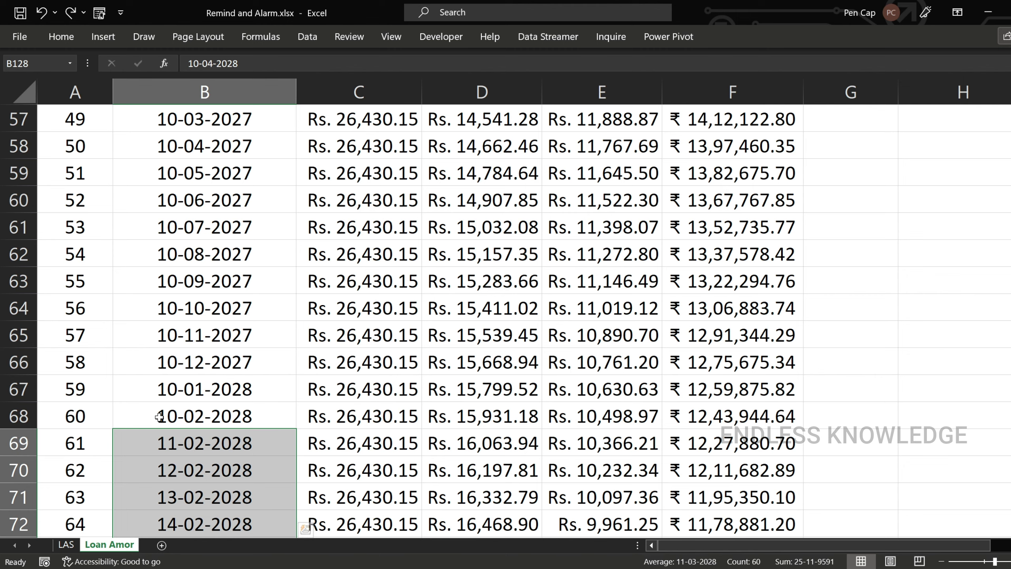
left_click(262, 416)
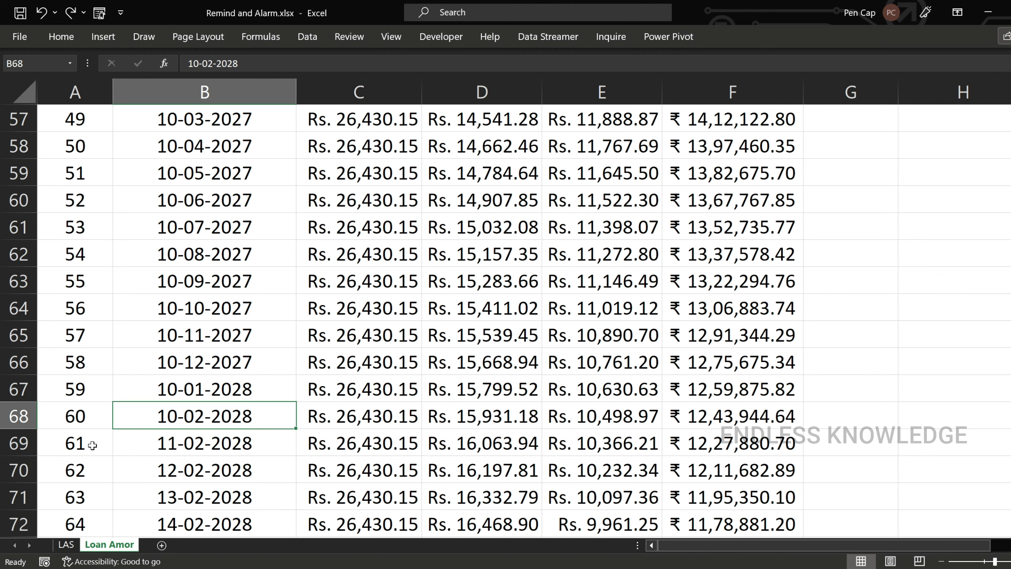
left_click_drag(183, 444, 187, 476)
left_click(216, 416)
Step: Refill the dates in B68:B128 as a columnwise date series with Month as the date unit and a step value of 1
left_click_drag(264, 411, 248, 499)
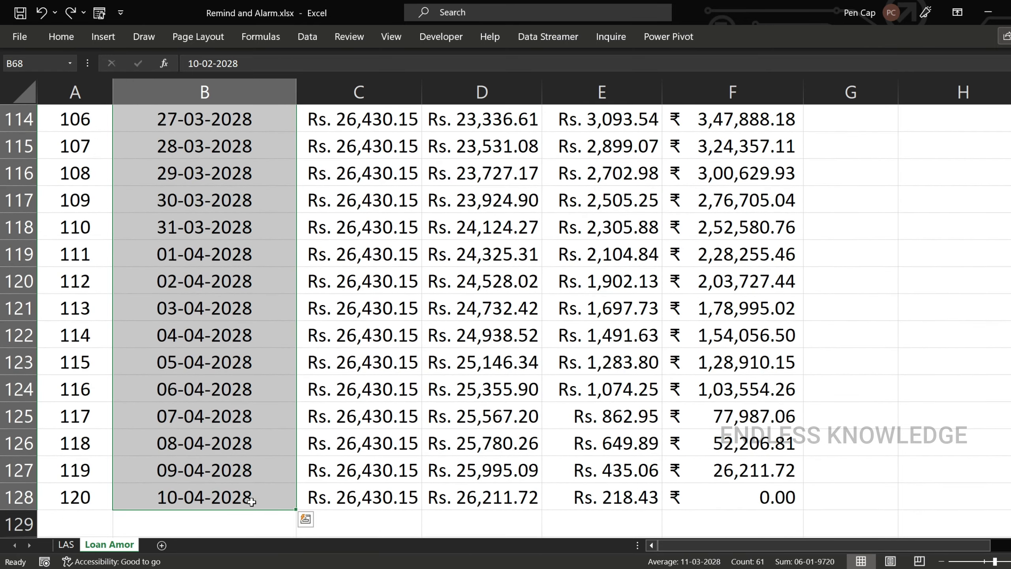
left_click(62, 37)
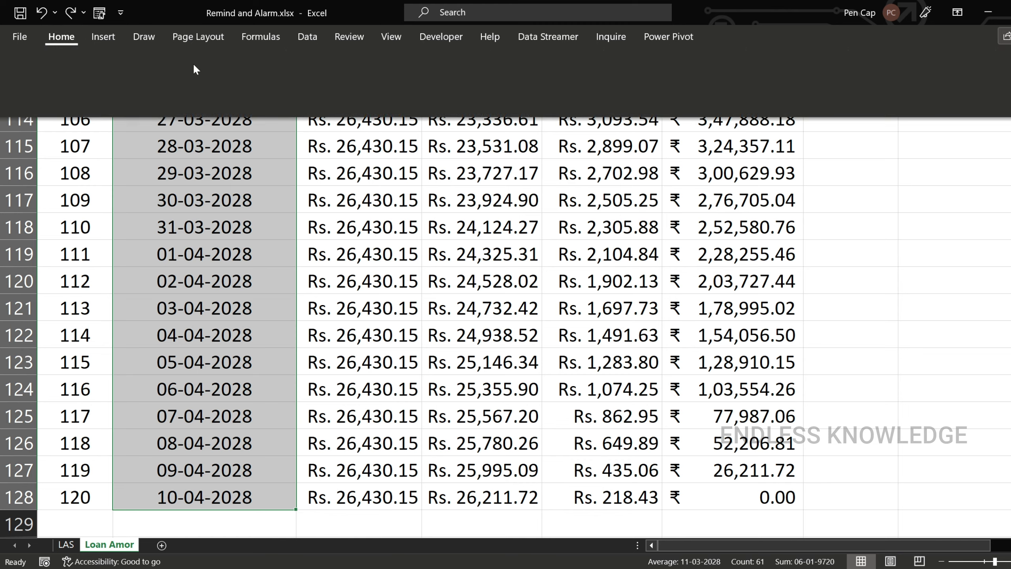
left_click(880, 74)
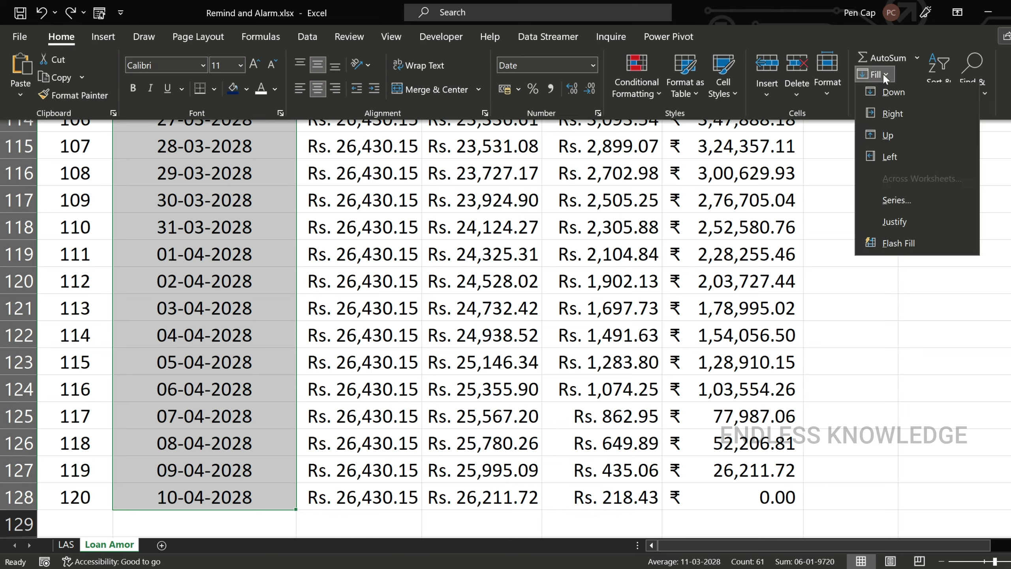
left_click(895, 207)
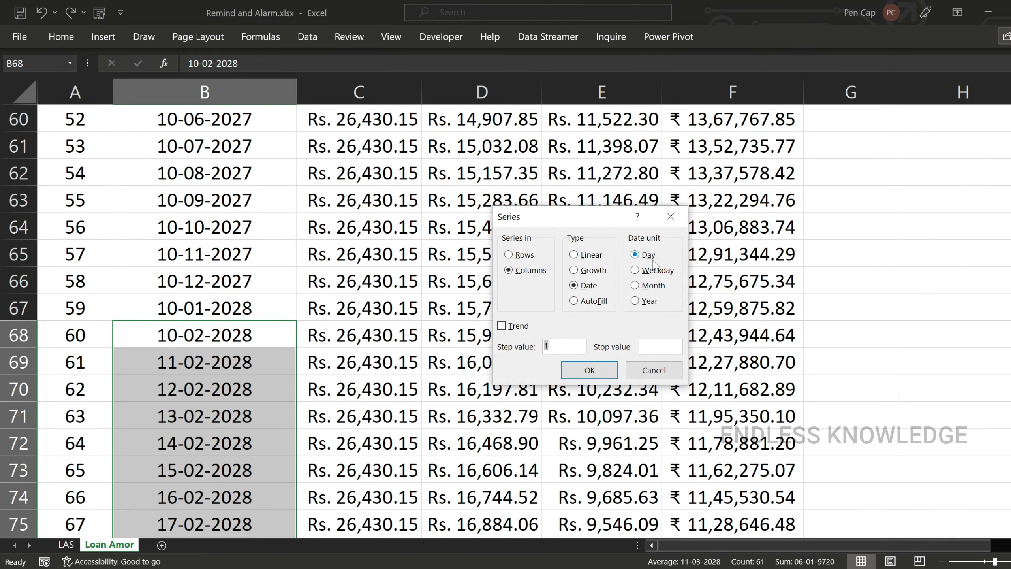
left_click(647, 290)
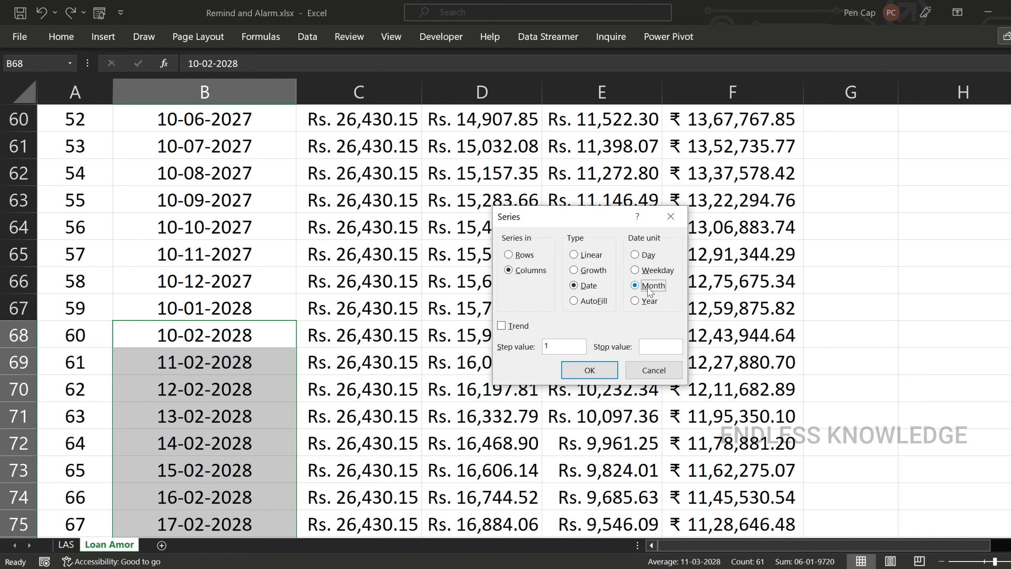
left_click(605, 373)
Step: Review the monthly dates from month 61 through month 120 and compare them with the first payment date in B9
left_click(187, 364)
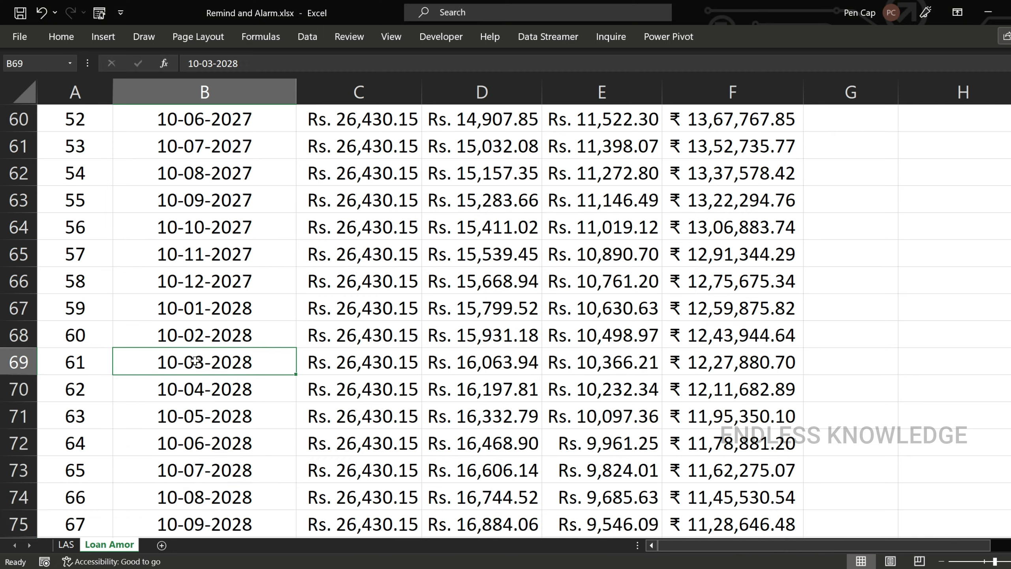
scroll(210, 408, "down", 20)
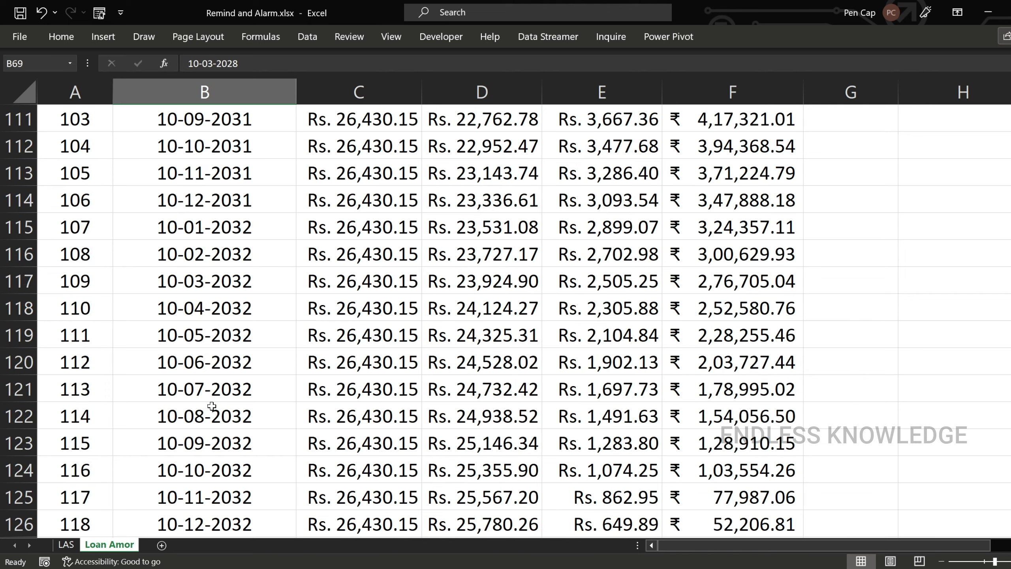
scroll(236, 369, "up", 3)
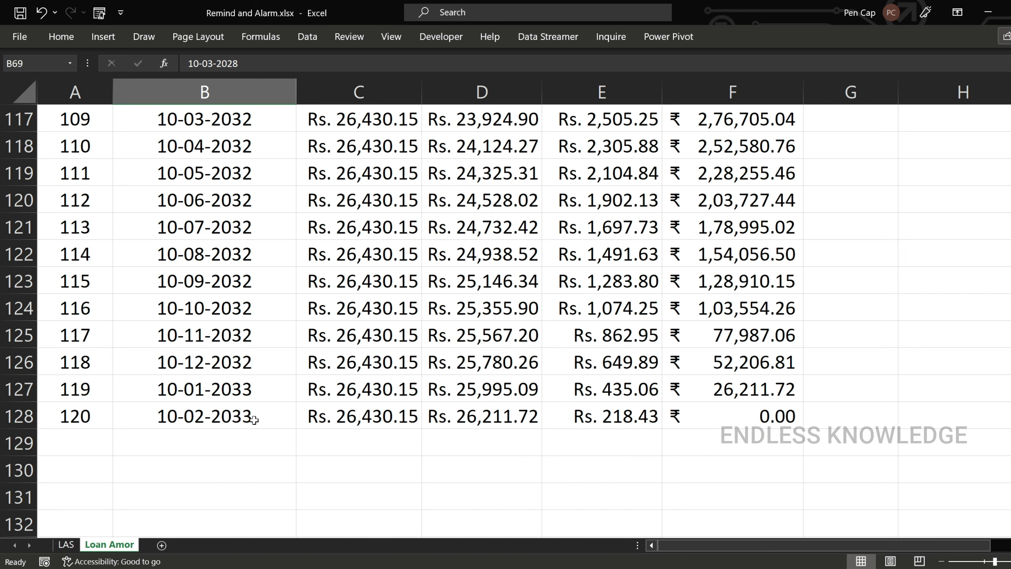
scroll(254, 419, "up", 20)
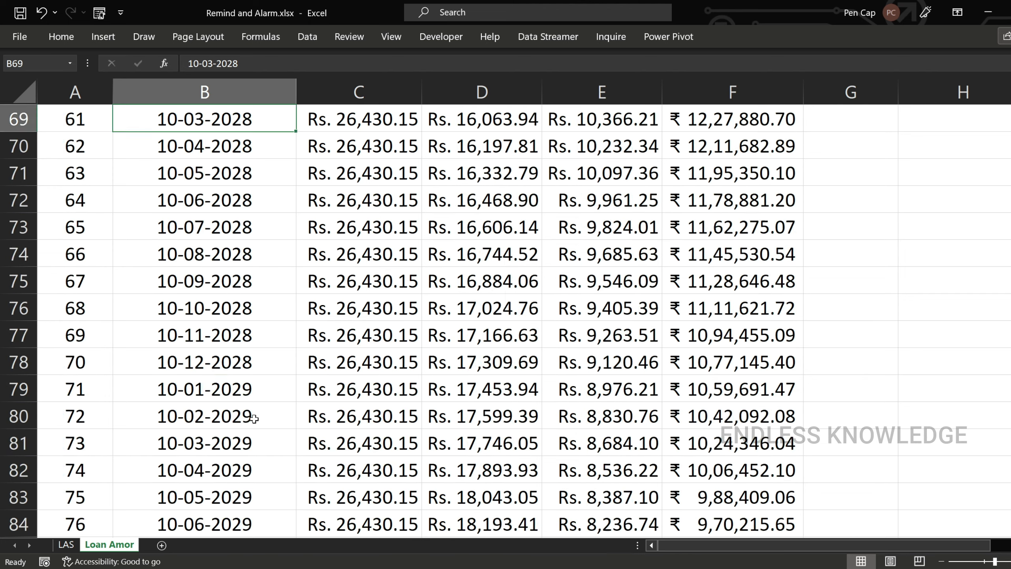
scroll(260, 350, "up", 6)
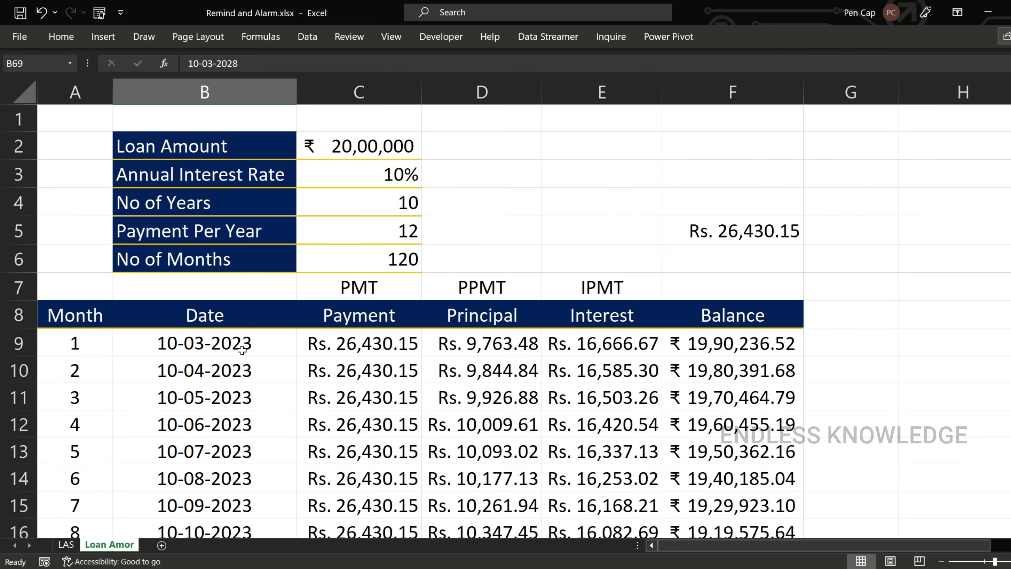
left_click(264, 343)
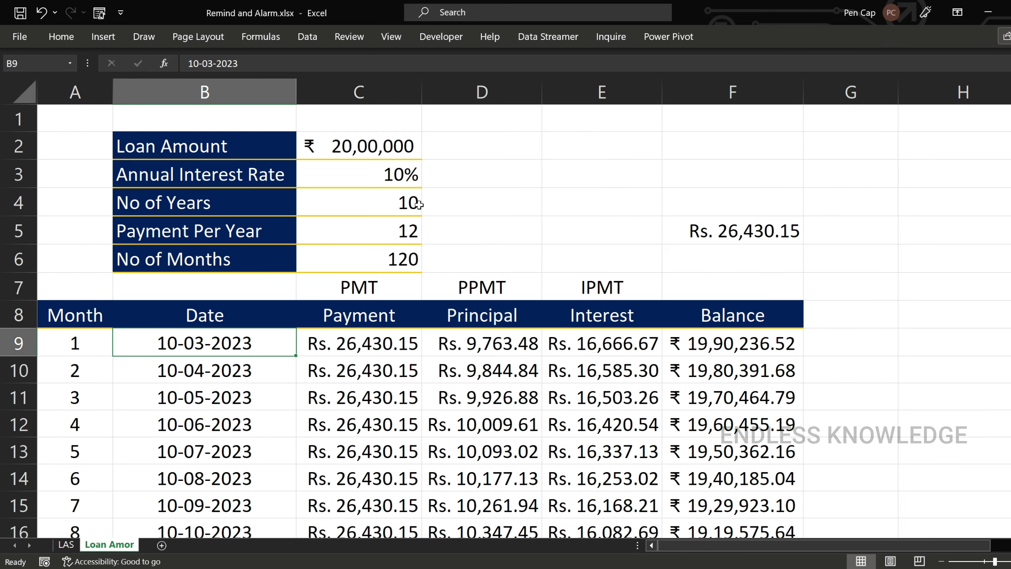